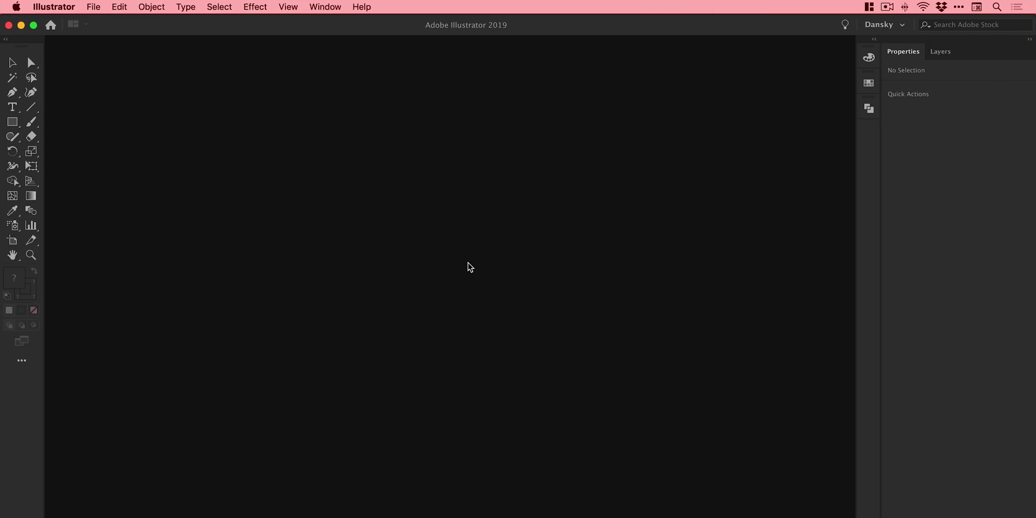
Create a new landscape document 1920 px wide and 1080 px high in RGB Color with 72 ppi raster effects.
{"action": "left_click", "coordinate": [100, 8]}
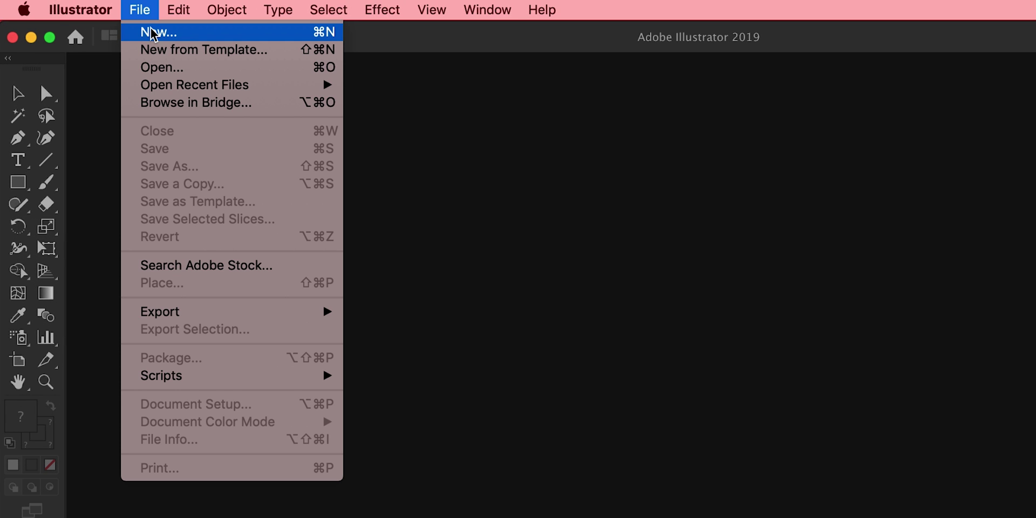
{"action": "left_click", "coordinate": [154, 34]}
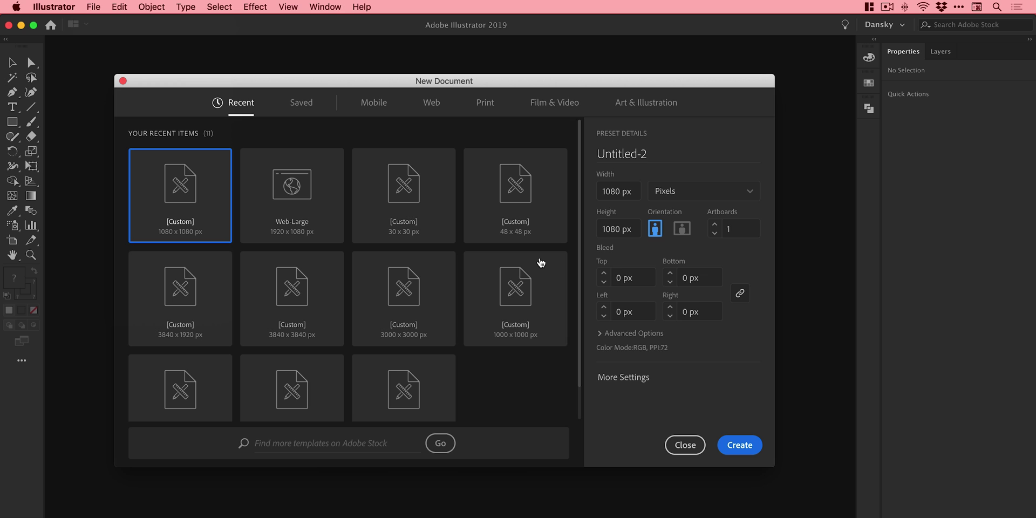
{"action": "left_click", "coordinate": [637, 192]}
{"action": "type", "text": "1920"}
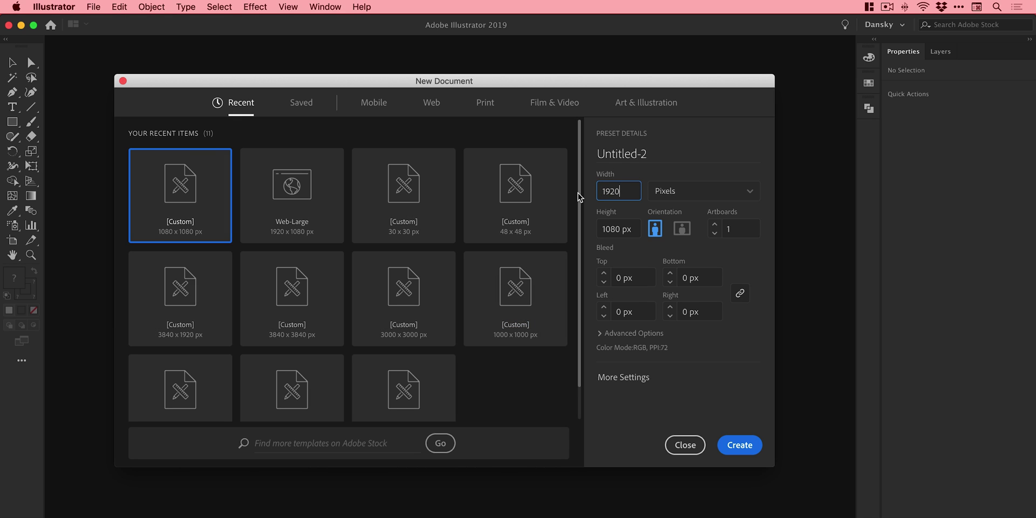
{"action": "left_click", "coordinate": [602, 333]}
{"action": "scroll", "coordinate": [603, 334], "scroll_direction": "down", "scroll_amount": 2}
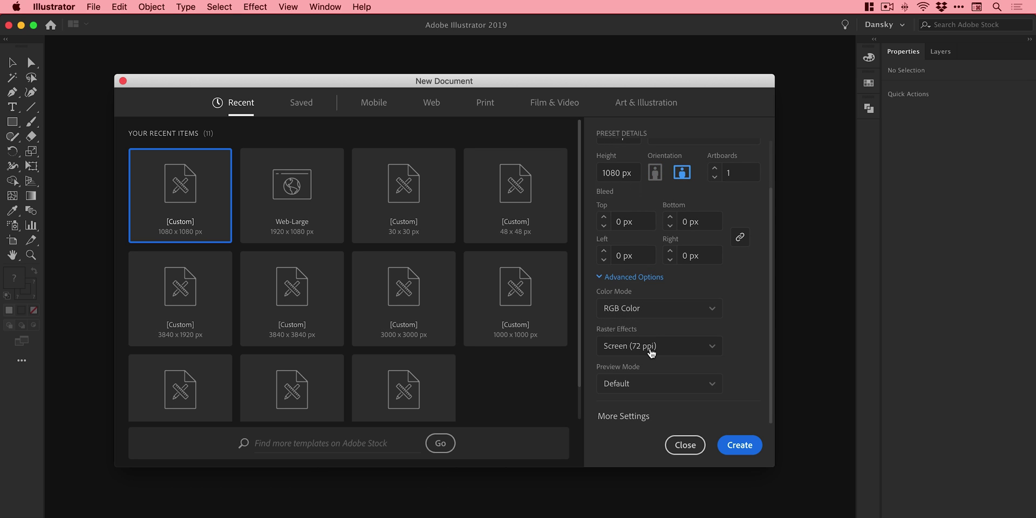
{"action": "left_click", "coordinate": [732, 443]}
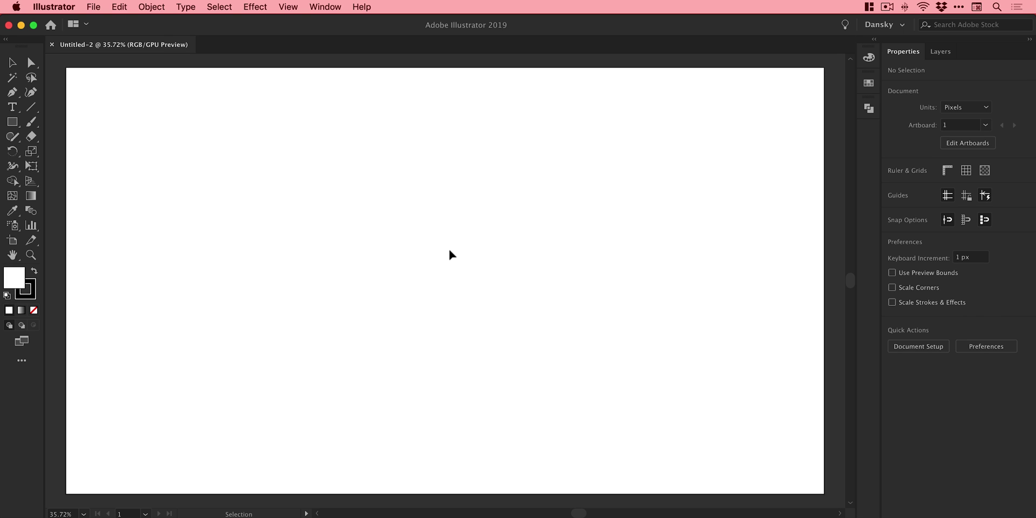
Draw an open, curved G-shaped path on the artboard with the Pen tool.
{"action": "key", "text": "p"}
{"action": "left_click", "coordinate": [351, 200]}
{"action": "left_click_drag", "start_coordinate": [298, 249], "coordinate": [294, 309]}
{"action": "left_click_drag", "start_coordinate": [360, 317], "coordinate": [382, 308]}
{"action": "left_click_drag", "start_coordinate": [346, 259], "coordinate": [301, 261]}
{"action": "key", "text": "v"}
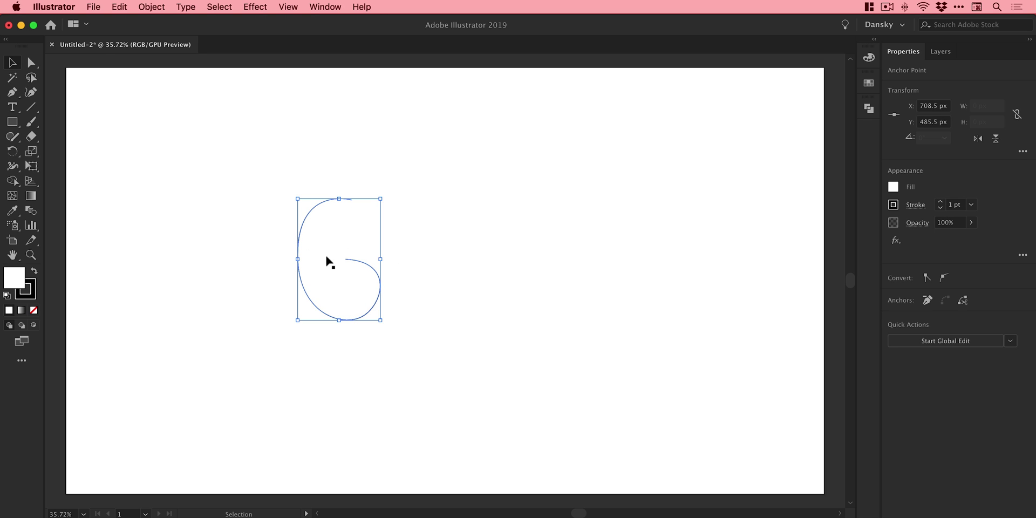
Give the G-shaped path an 18 pt stroke with round caps and delete the path.
{"action": "left_click", "coordinate": [939, 201]}
{"action": "left_click", "coordinate": [916, 205]}
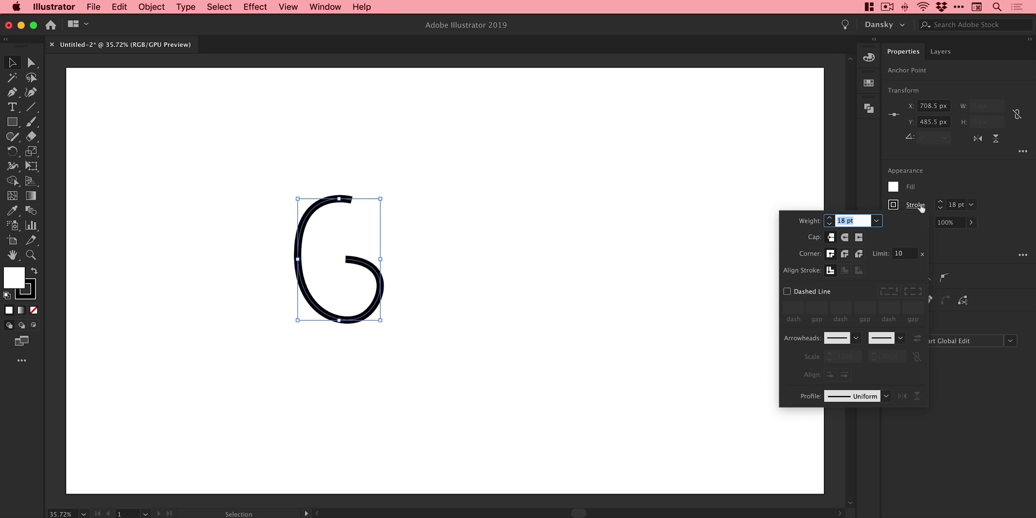
{"action": "left_click", "coordinate": [845, 237]}
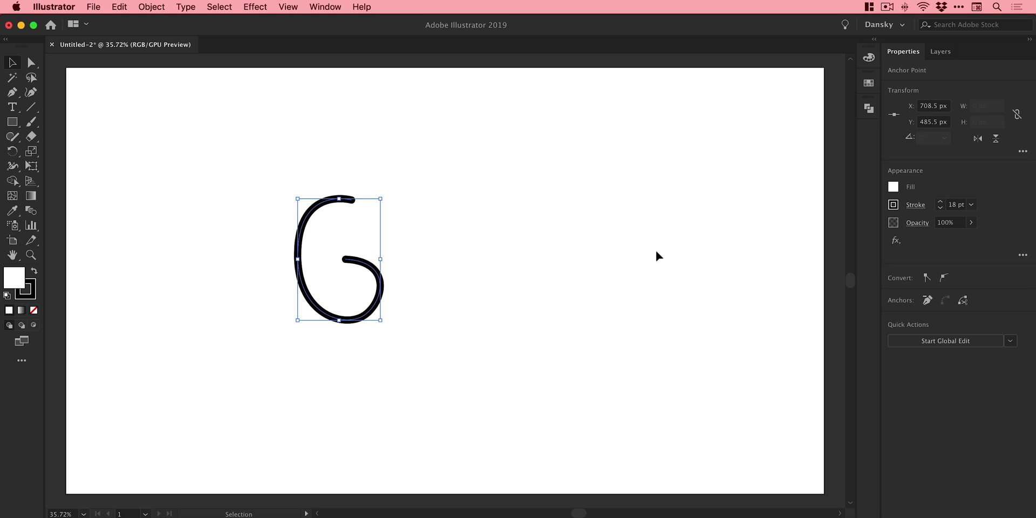
{"action": "left_click_drag", "start_coordinate": [418, 174], "coordinate": [269, 370]}
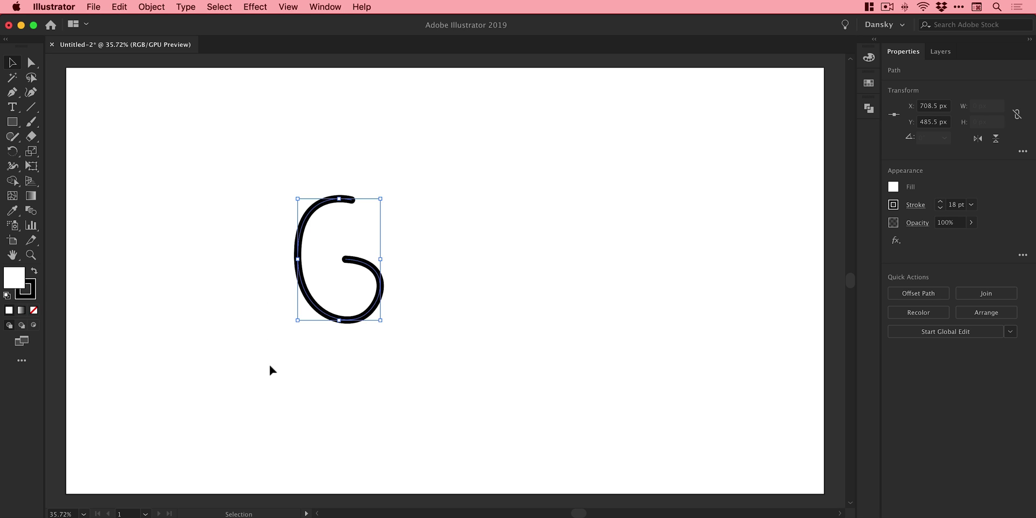
{"action": "key", "text": "Delete"}
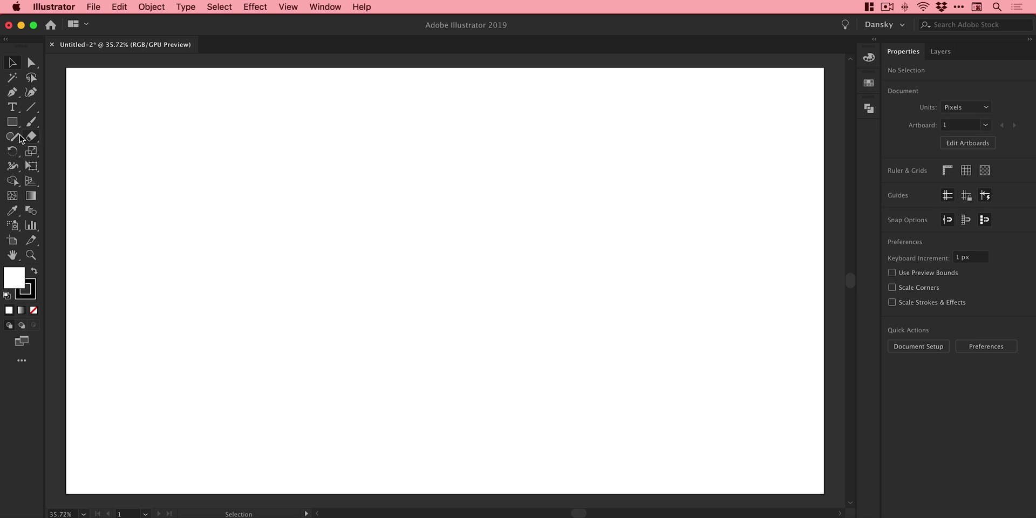
Add the text GAME, enlarge it to about 824 px wide and place it near the artboard's centre.
{"action": "left_click", "coordinate": [9, 111]}
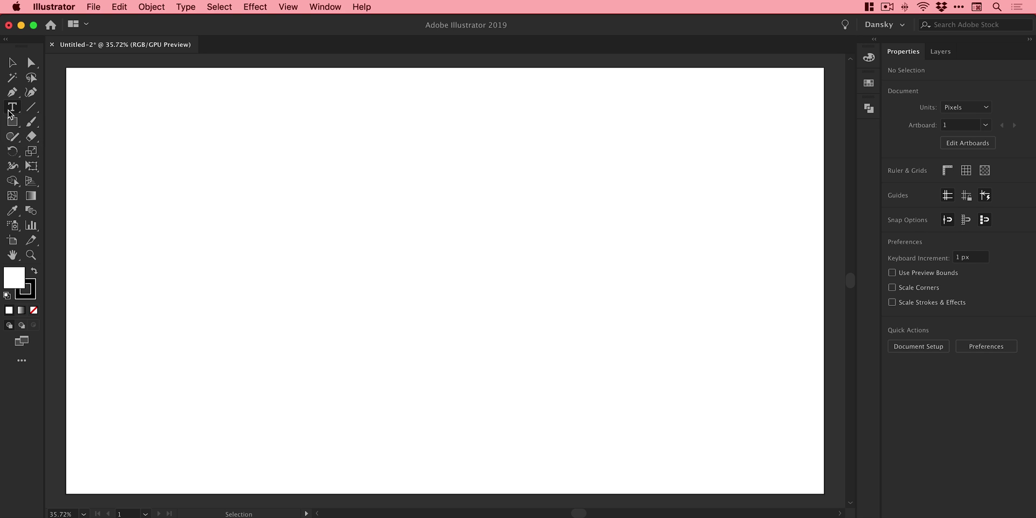
{"action": "left_click", "coordinate": [381, 281]}
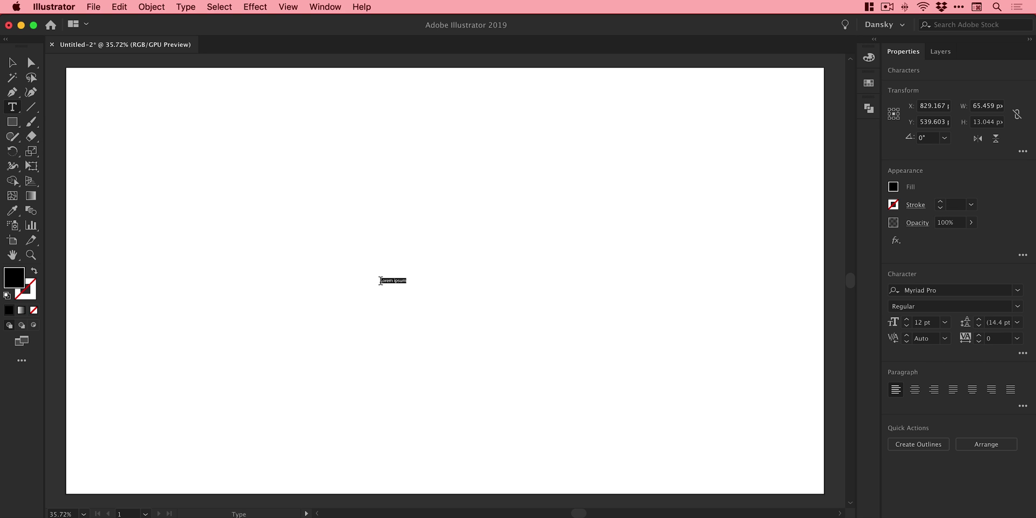
{"action": "key", "text": "BackSpace"}
{"action": "type", "text": "AME"}
{"action": "left_click", "coordinate": [13, 62]}
{"action": "left_click_drag", "start_coordinate": [397, 276], "coordinate": [641, 144]}
{"action": "left_click_drag", "start_coordinate": [555, 262], "coordinate": [515, 278]}
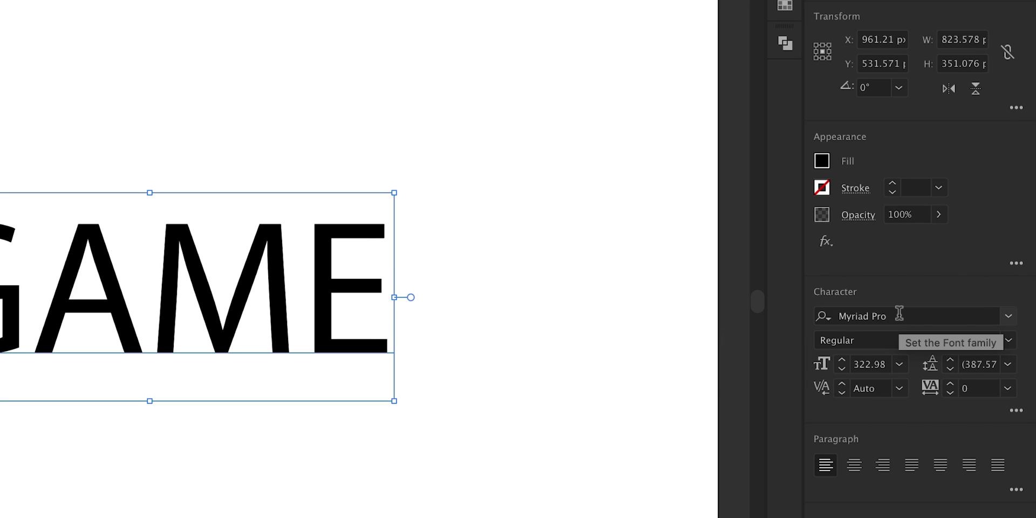
Change the font of the GAME text to Polly Rounded Light.
{"action": "left_click", "coordinate": [899, 312]}
{"action": "type", "text": "polly"}
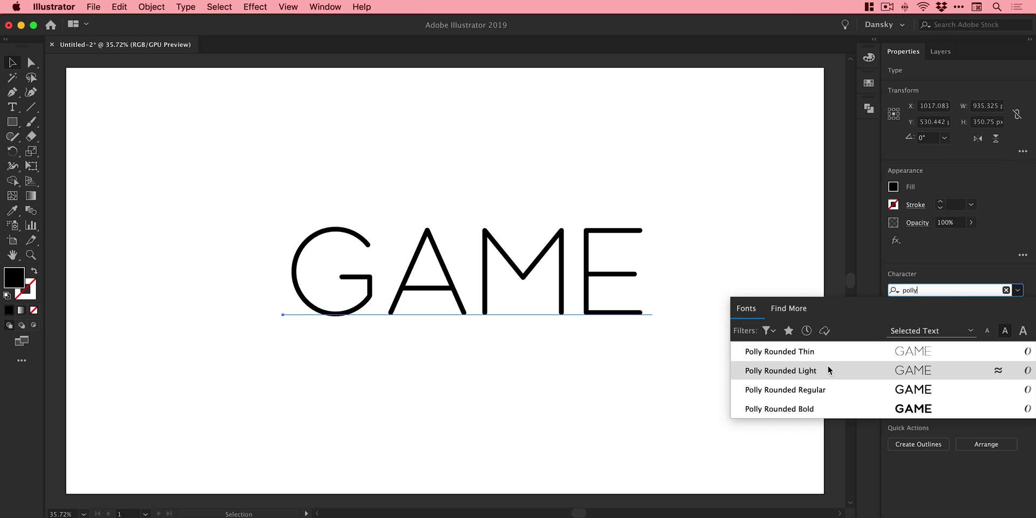
{"action": "left_click", "coordinate": [827, 371]}
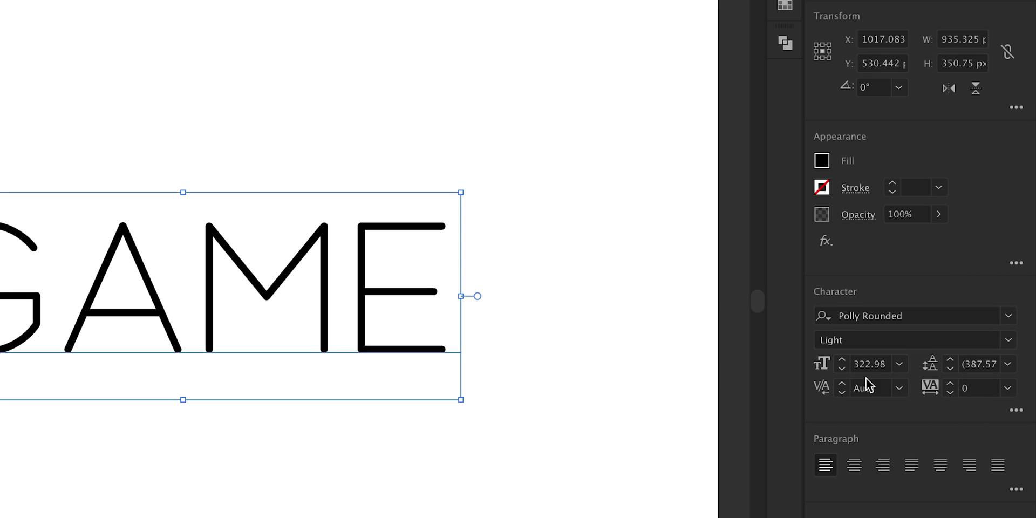
Set the tracking of the GAME text to 80 and recentre the text on the artboard.
{"action": "left_click", "coordinate": [959, 388]}
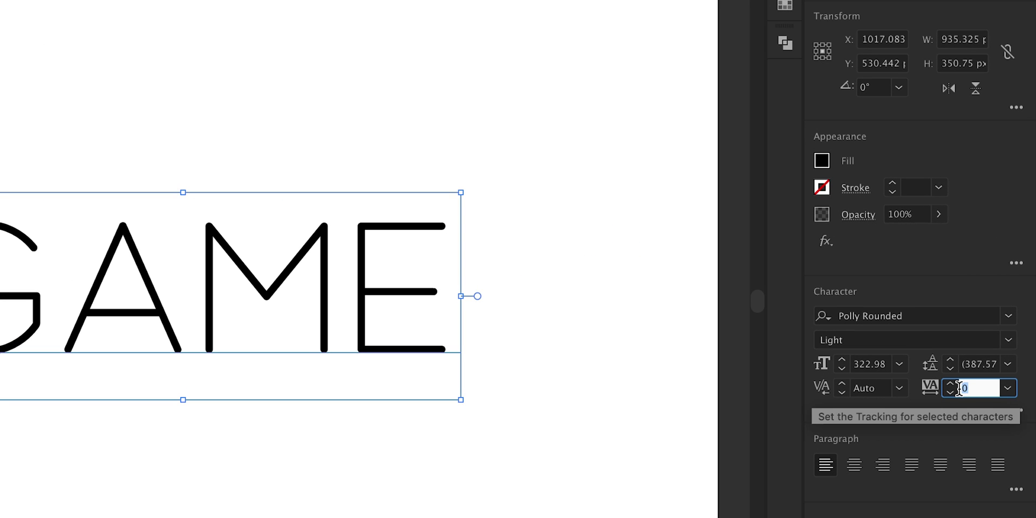
{"action": "type", "text": "50"}
{"action": "key", "text": "Return"}
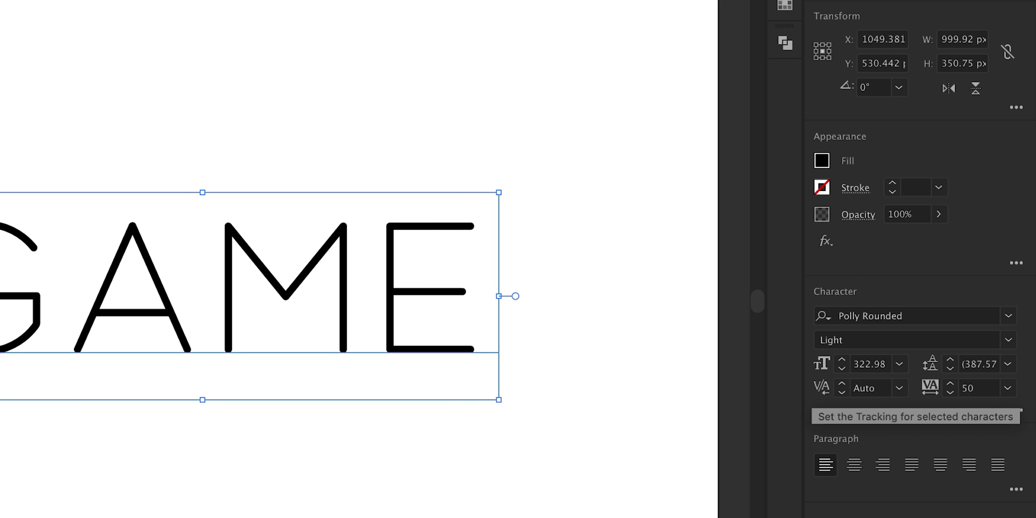
{"action": "left_click", "coordinate": [956, 386]}
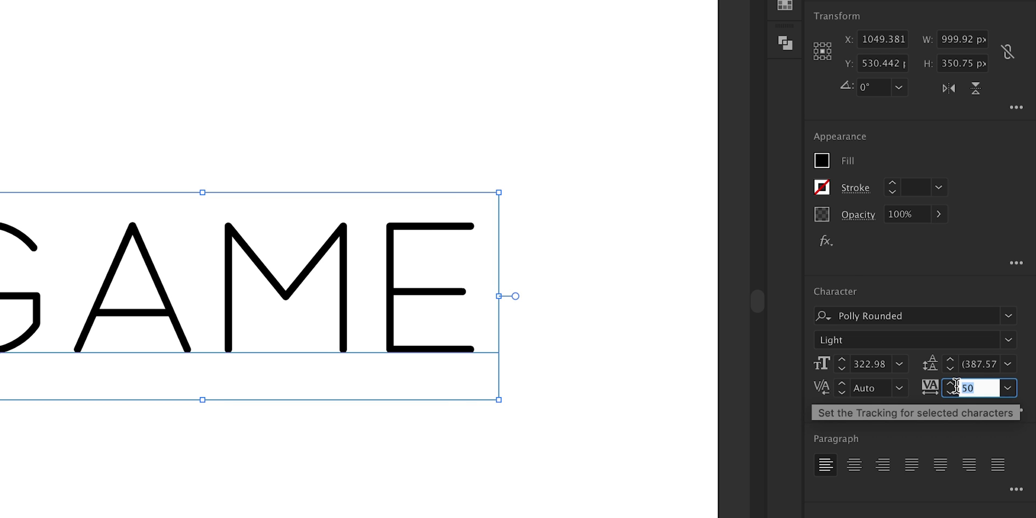
{"action": "type", "text": "80"}
{"action": "key", "text": "Return"}
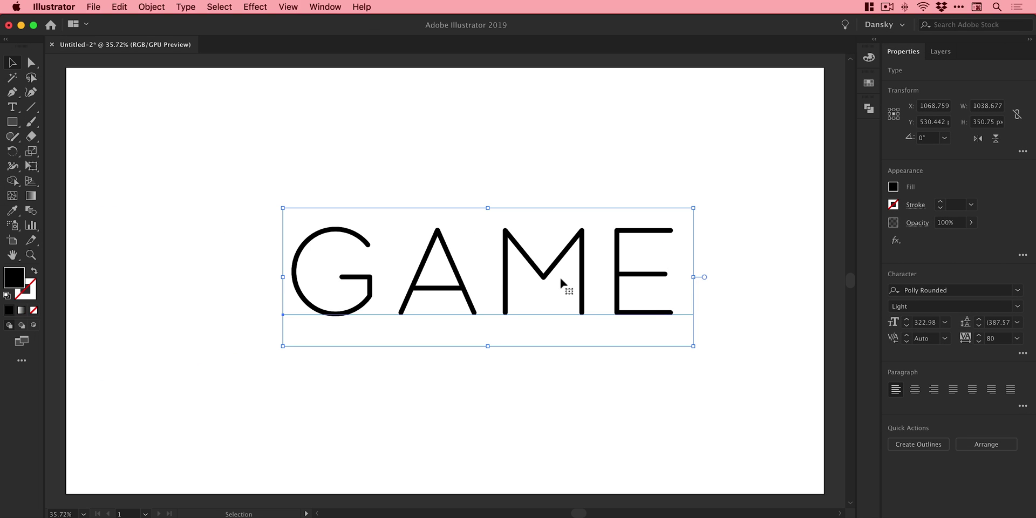
{"action": "left_click_drag", "start_coordinate": [557, 274], "coordinate": [529, 277]}
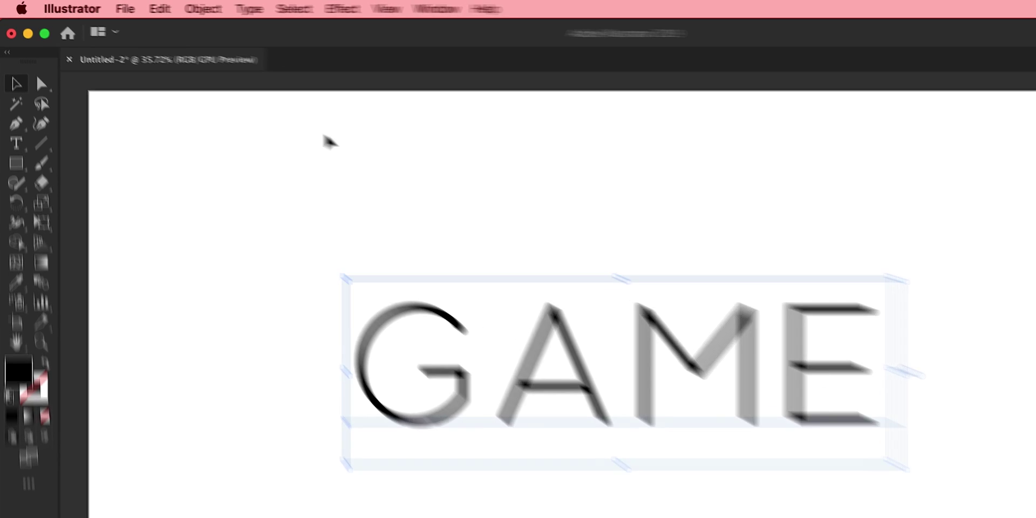
Convert the GAME text to outlines and deselect it.
{"action": "left_click", "coordinate": [186, 7]}
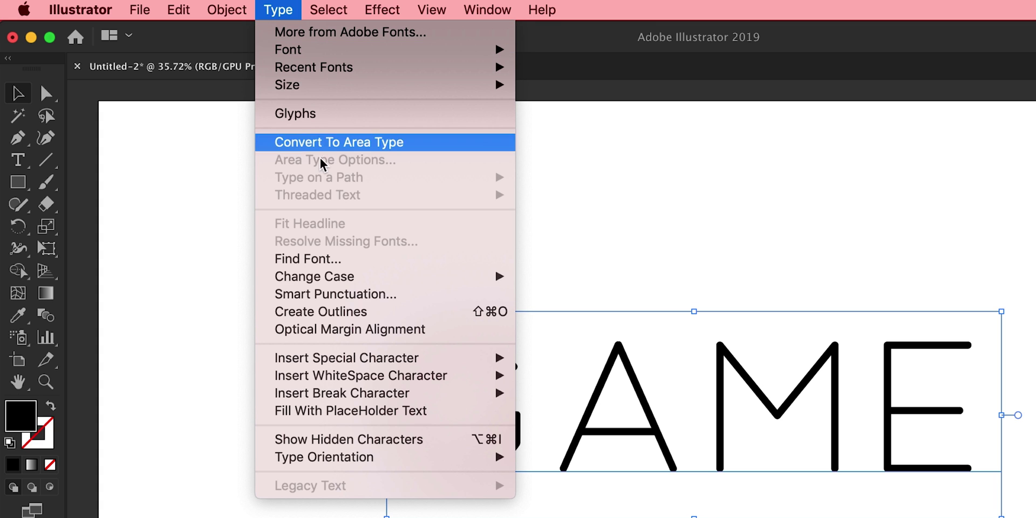
{"action": "left_click", "coordinate": [351, 312]}
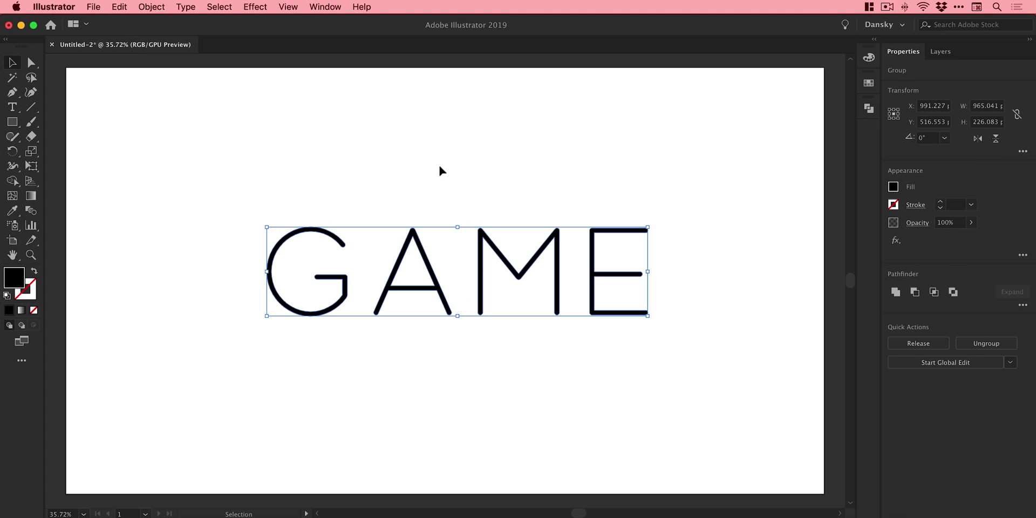
{"action": "left_click", "coordinate": [440, 170]}
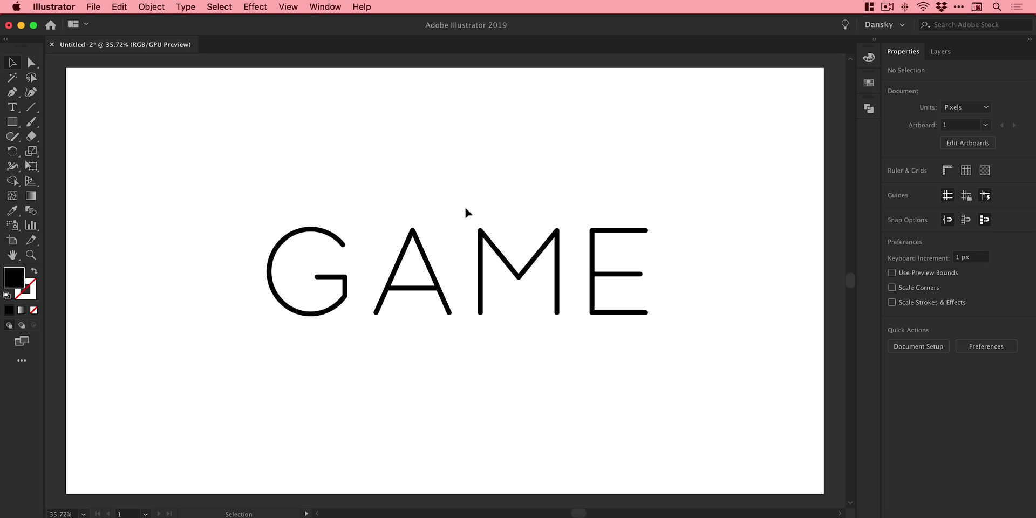
Inspect the GAME lettering's paths in Outline view and return to the normal preview.
{"action": "left_click", "coordinate": [417, 250]}
{"action": "left_click", "coordinate": [464, 149]}
{"action": "key", "text": "super+y"}
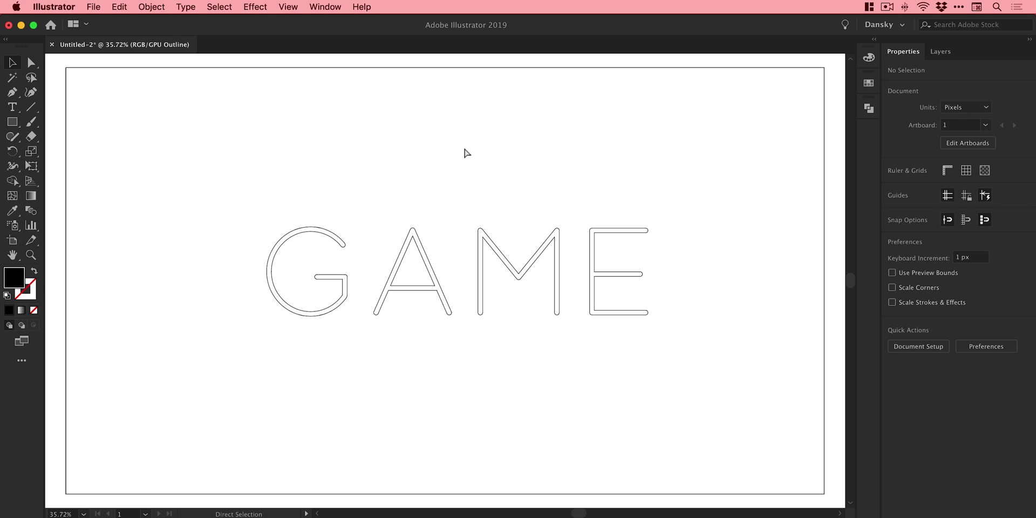
{"action": "key", "text": "super+y"}
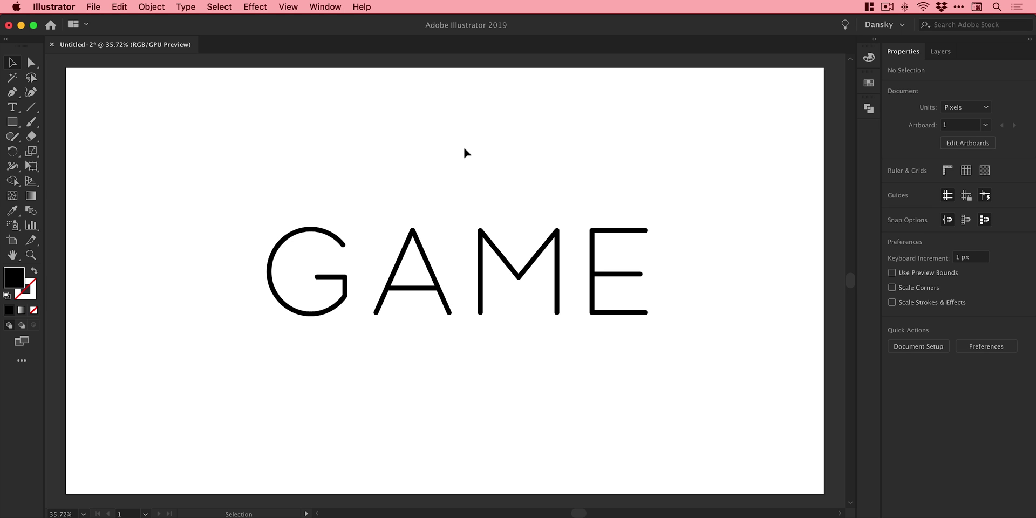
Fill the outlined GAME lettering with the RGB Red swatch and make that swatch global.
{"action": "left_click_drag", "start_coordinate": [463, 145], "coordinate": [575, 367]}
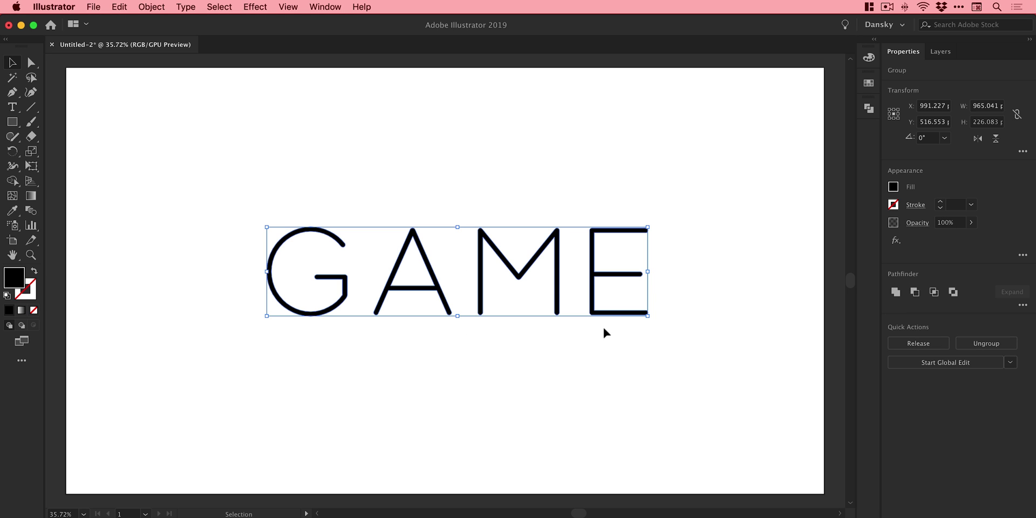
{"action": "left_click", "coordinate": [866, 83]}
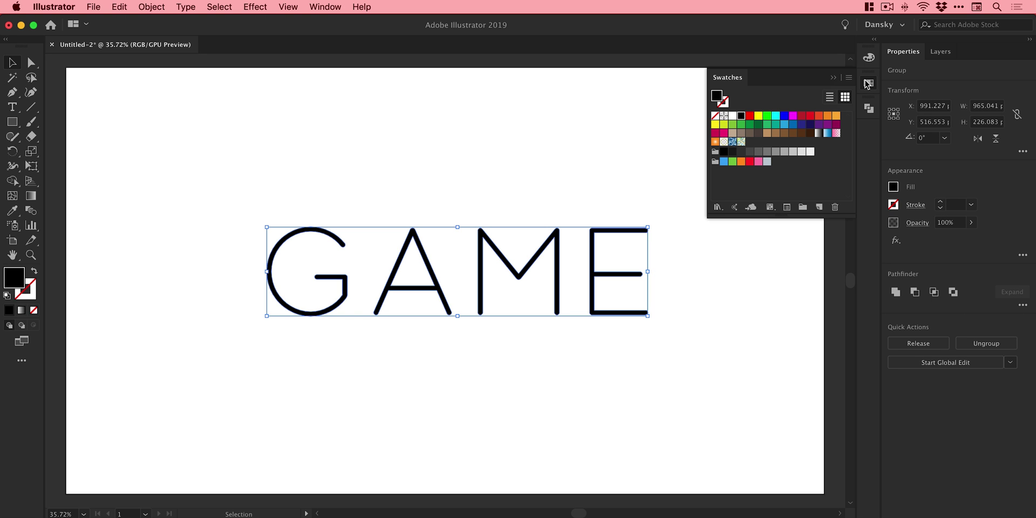
{"action": "left_click", "coordinate": [866, 84]}
{"action": "left_click", "coordinate": [330, 9]}
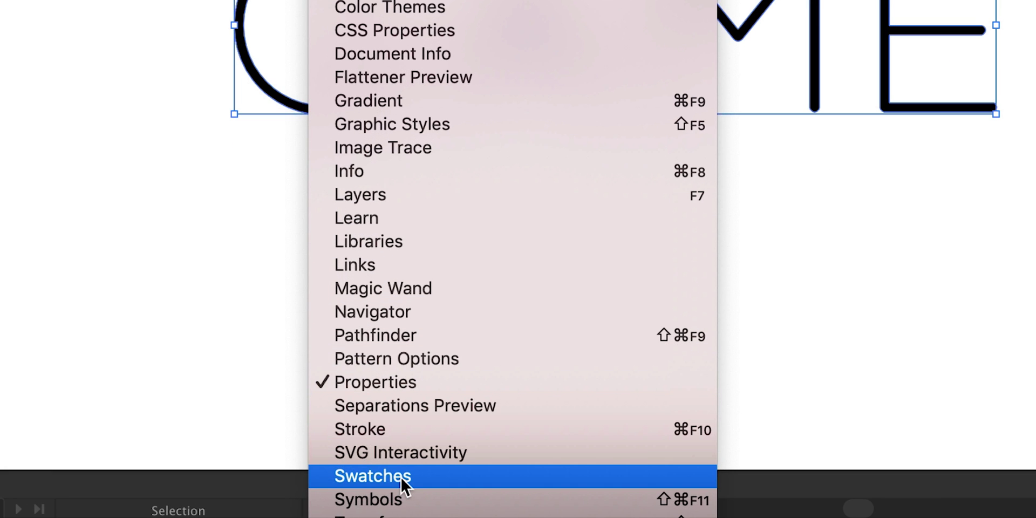
{"action": "left_click", "coordinate": [401, 476]}
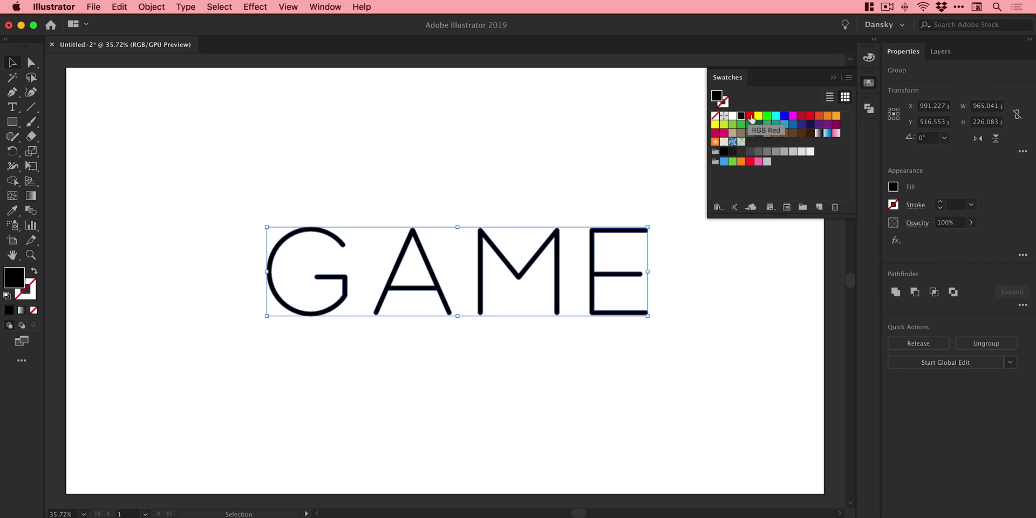
{"action": "double_click", "coordinate": [750, 116]}
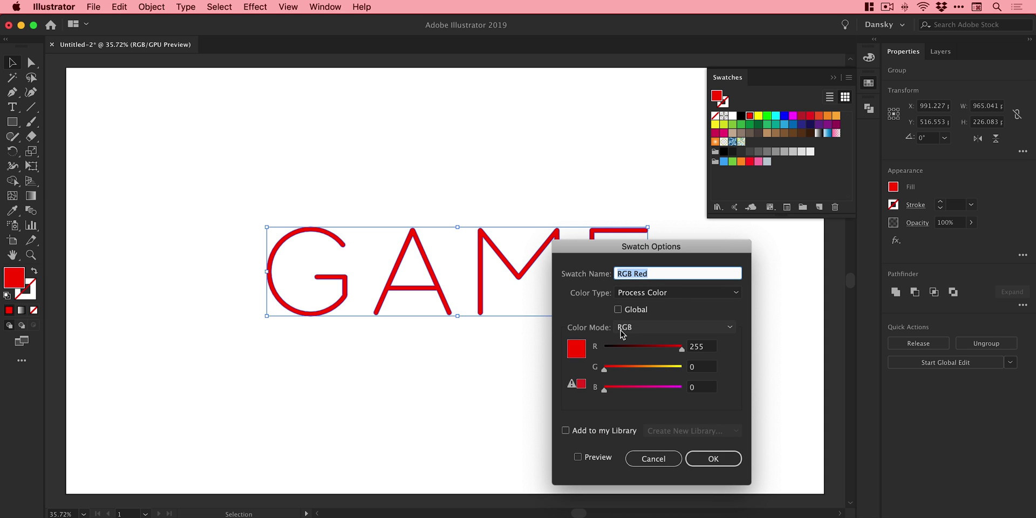
{"action": "left_click", "coordinate": [627, 312]}
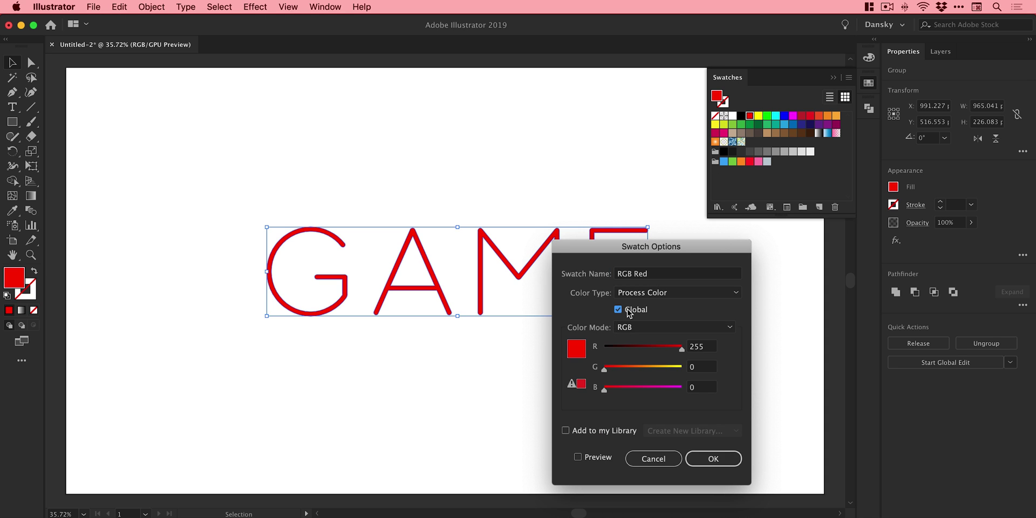
{"action": "left_click", "coordinate": [701, 457]}
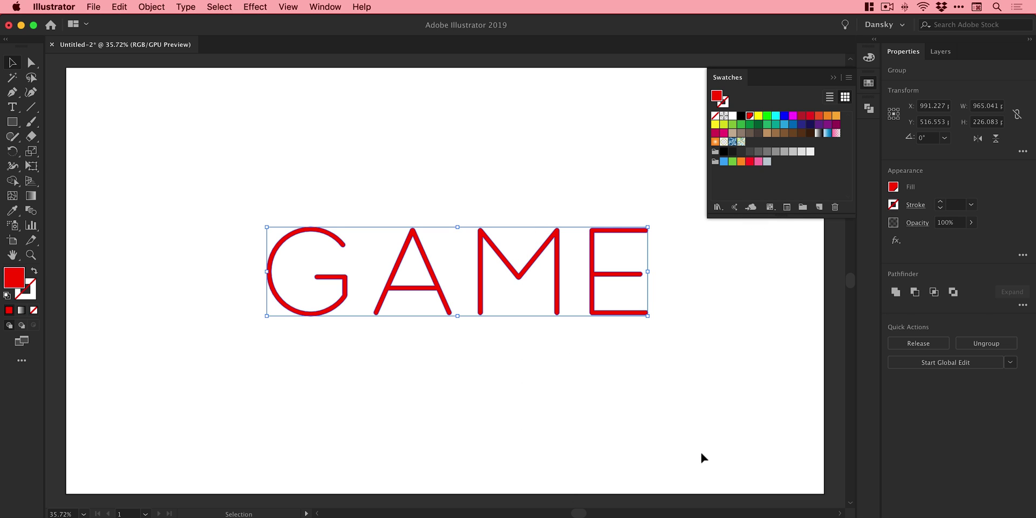
Fill the GAME lettering with the RGB Cyan swatch and make that swatch global.
{"action": "double_click", "coordinate": [775, 116]}
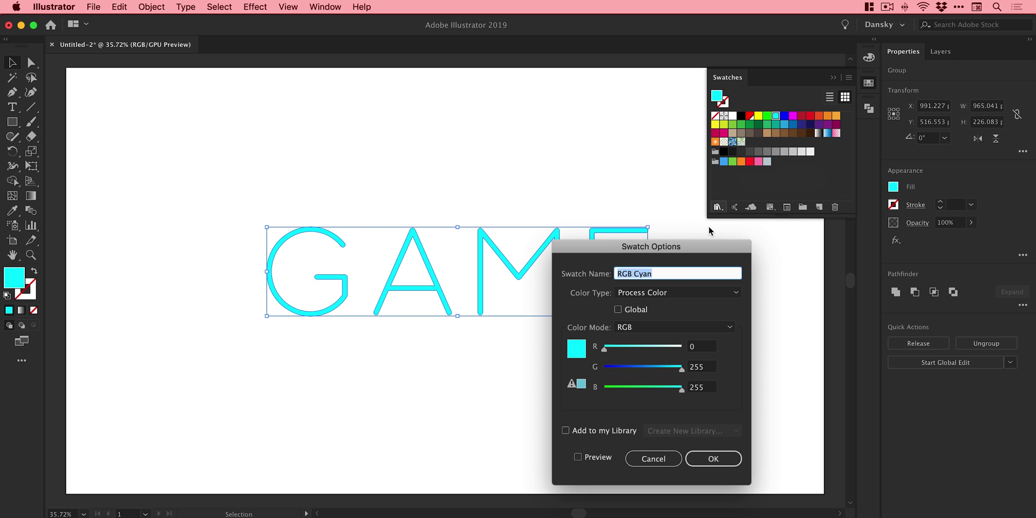
{"action": "left_click", "coordinate": [643, 313]}
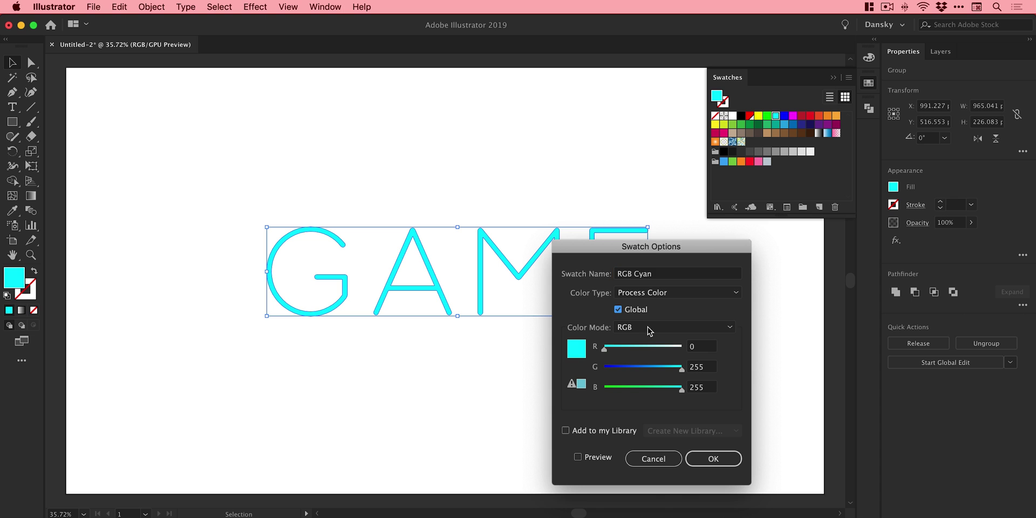
{"action": "left_click", "coordinate": [712, 459]}
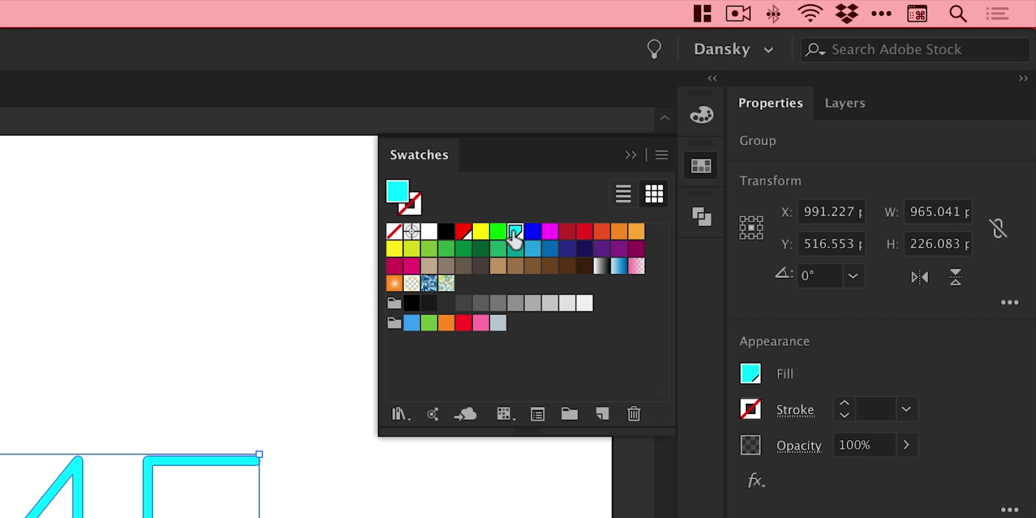
Move the RGB Cyan swatch directly after the RGB Red swatch and close the swatches.
{"action": "left_click", "coordinate": [513, 232]}
{"action": "left_click_drag", "start_coordinate": [478, 235], "coordinate": [479, 236]}
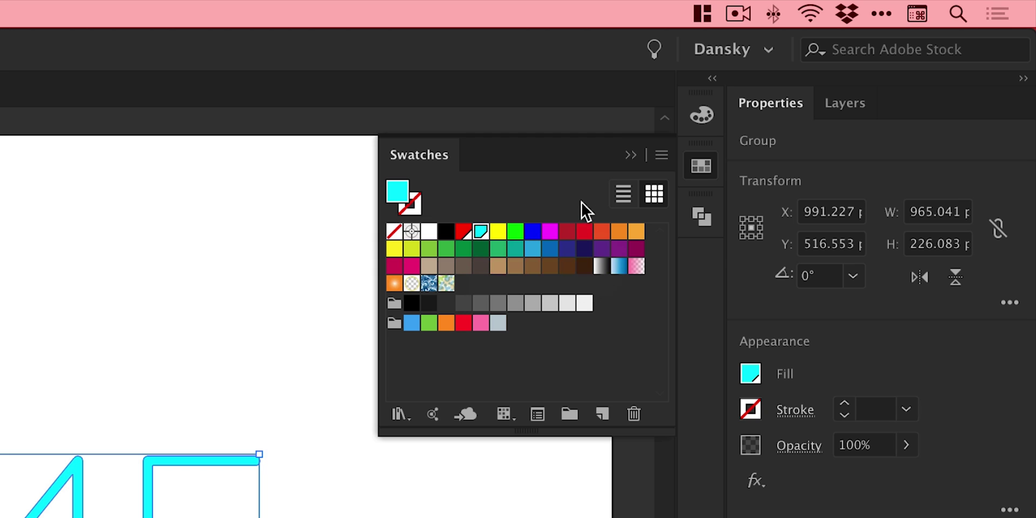
{"action": "left_click", "coordinate": [704, 166]}
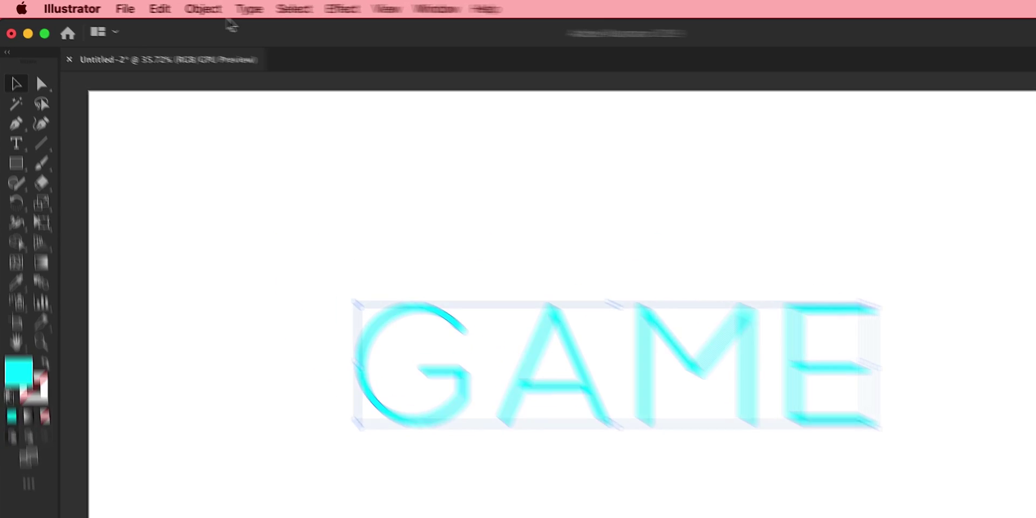
{"action": "left_click", "coordinate": [161, 7]}
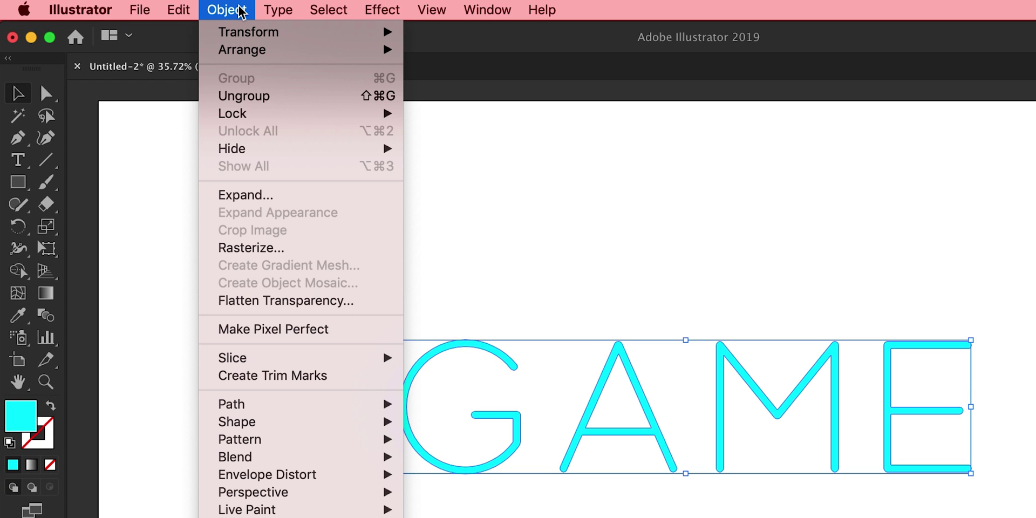
{"action": "mouse_move", "coordinate": [324, 404]}
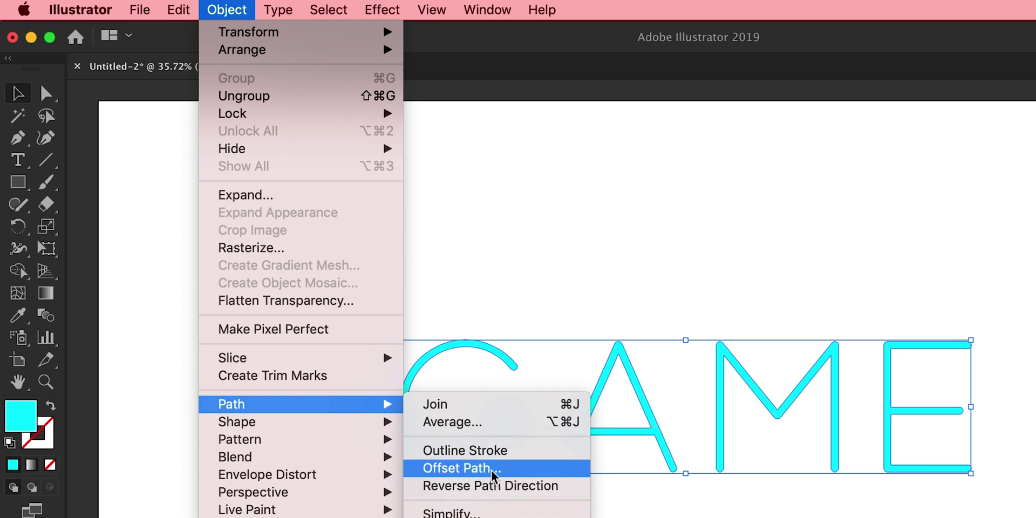
{"action": "left_click", "coordinate": [459, 468]}
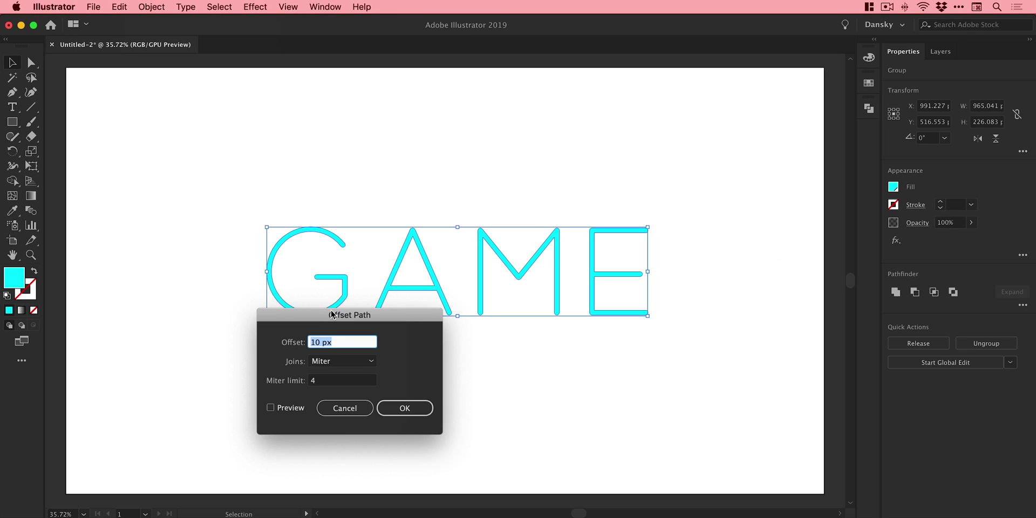
{"action": "left_click", "coordinate": [345, 408]}
Start an Offset Path on the GAME lettering with the live preview turned on.
{"action": "left_click", "coordinate": [33, 254]}
{"action": "left_click", "coordinate": [362, 279]}
{"action": "left_click", "coordinate": [363, 280]}
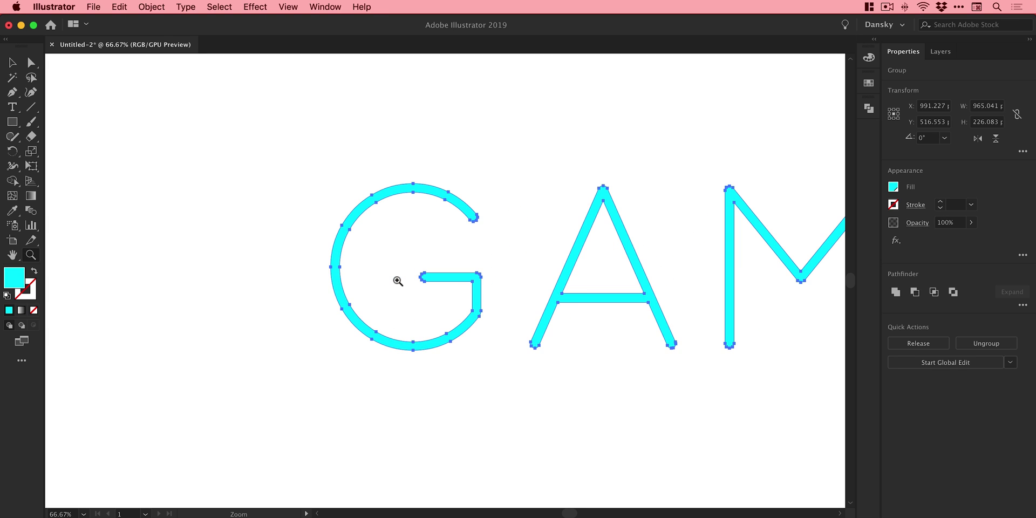
{"action": "left_click", "coordinate": [467, 286]}
{"action": "left_click", "coordinate": [422, 276]}
{"action": "key", "text": "v"}
{"action": "left_click", "coordinate": [152, 6]}
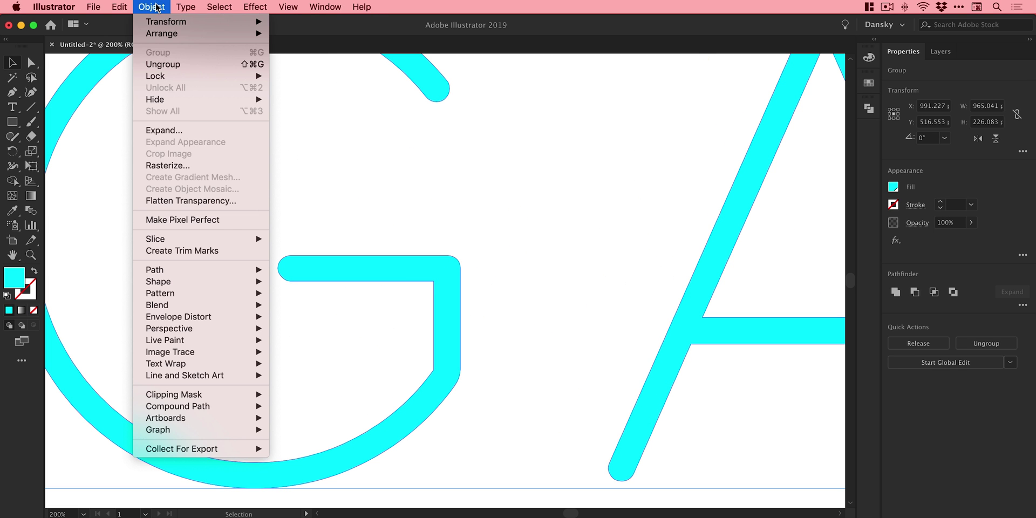
{"action": "mouse_move", "coordinate": [162, 270]}
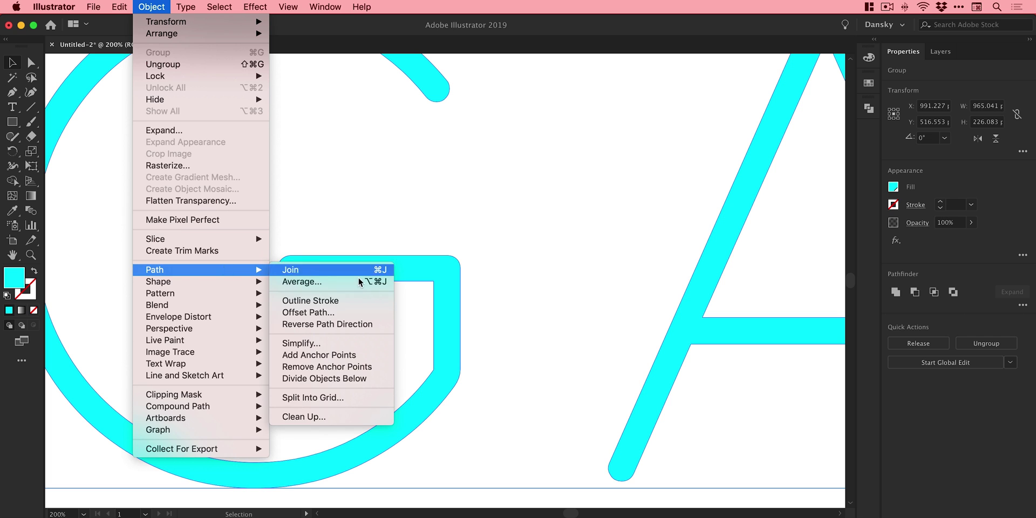
{"action": "left_click", "coordinate": [358, 312]}
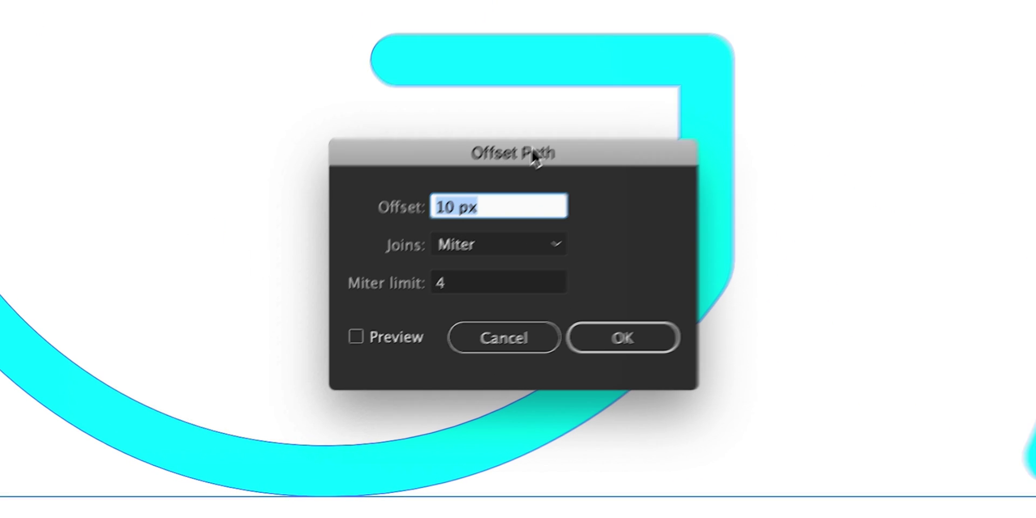
{"action": "left_click", "coordinate": [409, 339]}
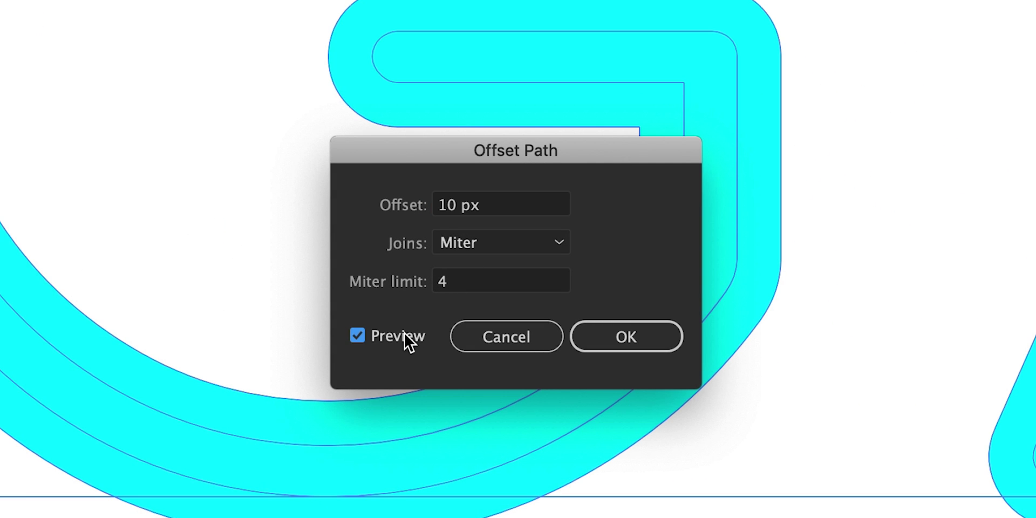
Try whole-pixel offset distances between 3 px and 14 px for the GAME lettering.
{"action": "left_click", "coordinate": [507, 202]}
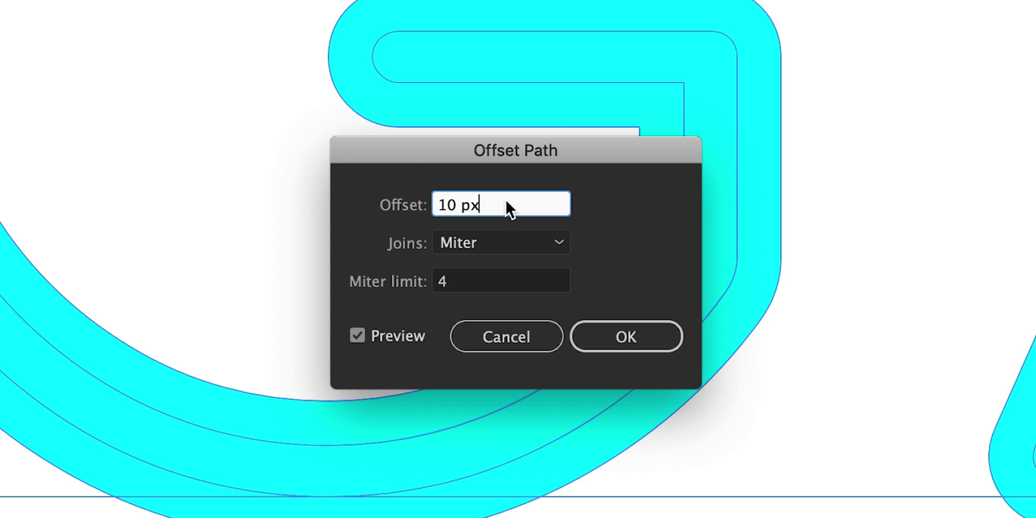
{"action": "key", "text": "Down"}
{"action": "key", "text": "Down"}
{"action": "key", "text": "Down"}
{"action": "key", "text": "Down"}
{"action": "key", "text": "Down"}
{"action": "key", "text": "Down"}
{"action": "key", "text": "Down"}
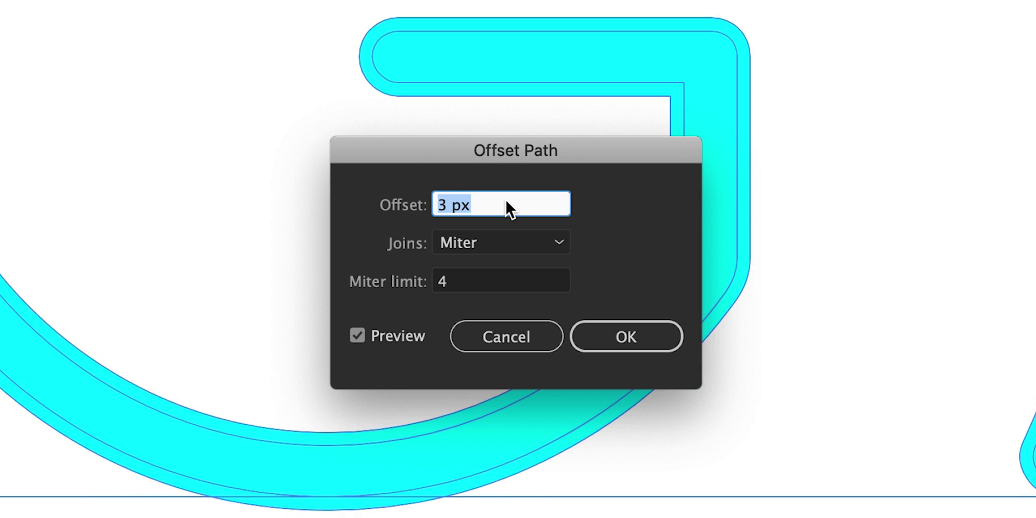
{"action": "key", "text": "Up"}
{"action": "key", "text": "Up"}
{"action": "key", "text": "Up"}
{"action": "key", "text": "Up"}
{"action": "key", "text": "Up"}
{"action": "key", "text": "Up"}
{"action": "key", "text": "Up"}
{"action": "key", "text": "Up"}
{"action": "key", "text": "Up"}
{"action": "key", "text": "Up"}
{"action": "key", "text": "Up"}
{"action": "key", "text": "Down"}
{"action": "key", "text": "Down"}
{"action": "key", "text": "Down"}
{"action": "key", "text": "Down"}
{"action": "key", "text": "Down"}
{"action": "key", "text": "Up"}
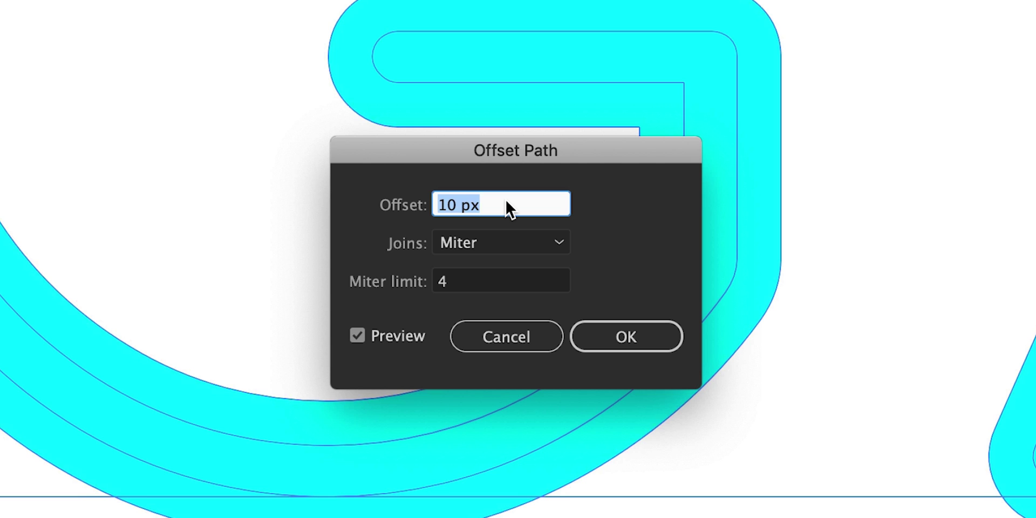
{"action": "key", "text": "Up"}
{"action": "key", "text": "Up"}
{"action": "key", "text": "Up"}
{"action": "key", "text": "Up"}
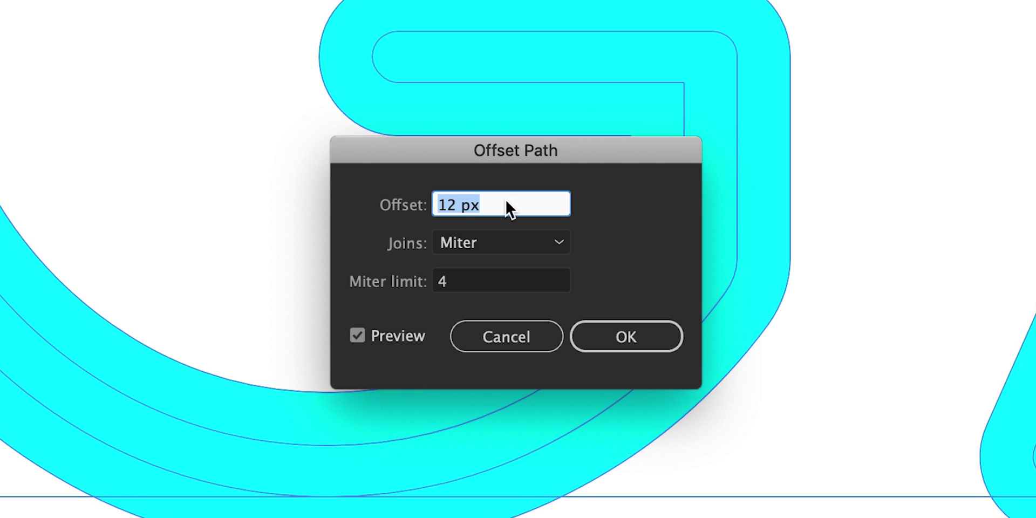
{"action": "key", "text": "Down"}
{"action": "key", "text": "Down"}
{"action": "key", "text": "Down"}
{"action": "key", "text": "Down"}
{"action": "key", "text": "Down"}
{"action": "key", "text": "Down"}
{"action": "key", "text": "Up"}
{"action": "key", "text": "Up"}
{"action": "key", "text": "Up"}
{"action": "key", "text": "Up"}
{"action": "key", "text": "Up"}
{"action": "key", "text": "Up"}
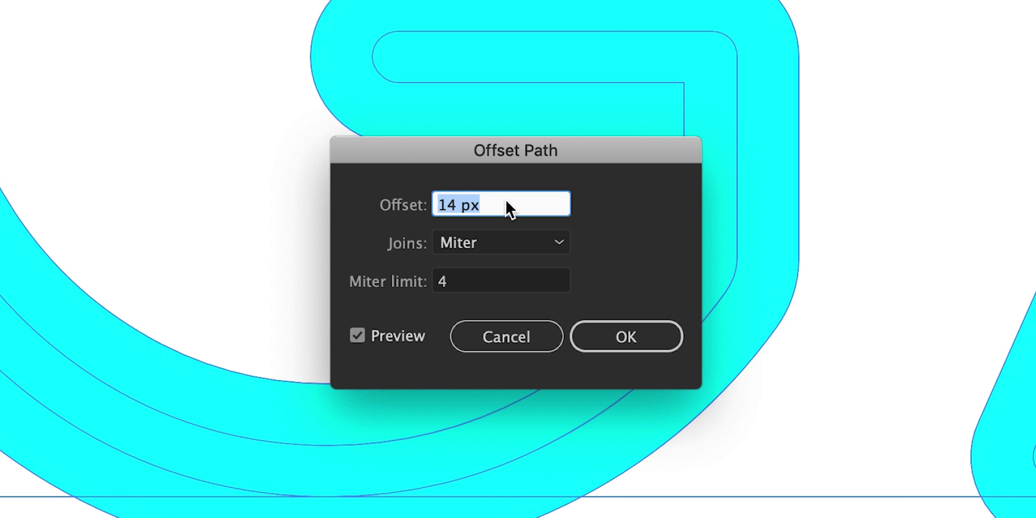
Try fractional offset distances such as 14.4 px and 13.5 px for the GAME lettering.
{"action": "key", "text": "super+Down"}
{"action": "key", "text": "super+Up"}
{"action": "key", "text": "super+Up"}
{"action": "key", "text": "super+Up"}
{"action": "key", "text": "super+Up"}
{"action": "key", "text": "super+Up"}
{"action": "key", "text": "super+Up"}
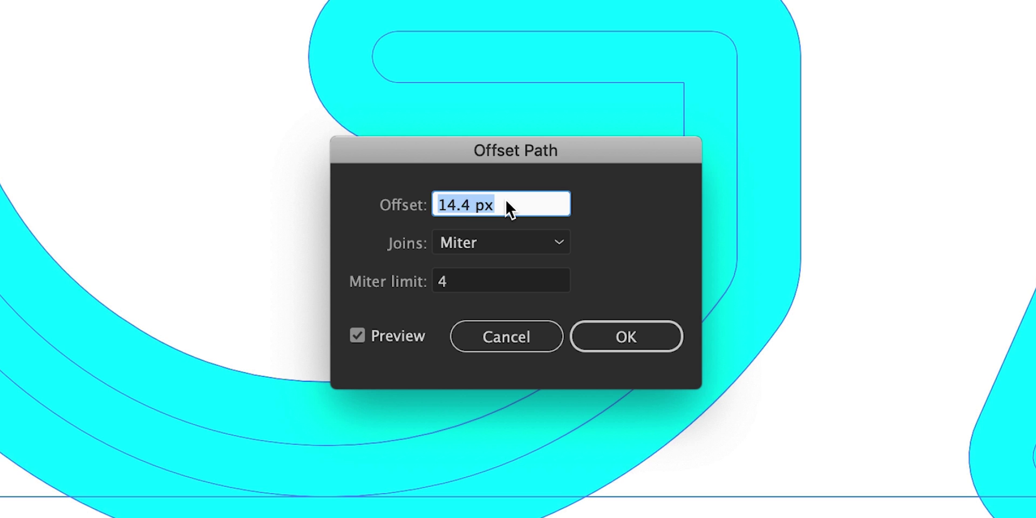
{"action": "key", "text": "super+Up"}
{"action": "key", "text": "super+Up"}
{"action": "key", "text": "super+Up"}
{"action": "key", "text": "super+Up"}
{"action": "key", "text": "super+Down"}
{"action": "key", "text": "super+Down"}
{"action": "key", "text": "super+Down"}
{"action": "key", "text": "super+Down"}
{"action": "key", "text": "super+Down"}
{"action": "key", "text": "super+Down"}
{"action": "key", "text": "super+Down"}
{"action": "key", "text": "super+Down"}
{"action": "key", "text": "super+Down"}
{"action": "key", "text": "super+Down"}
{"action": "key", "text": "super+Down"}
{"action": "key", "text": "super+Down"}
{"action": "key", "text": "super+Down"}
{"action": "key", "text": "super+Down"}
{"action": "key", "text": "super+Down"}
{"action": "key", "text": "super+Down"}
{"action": "key", "text": "super+Down"}
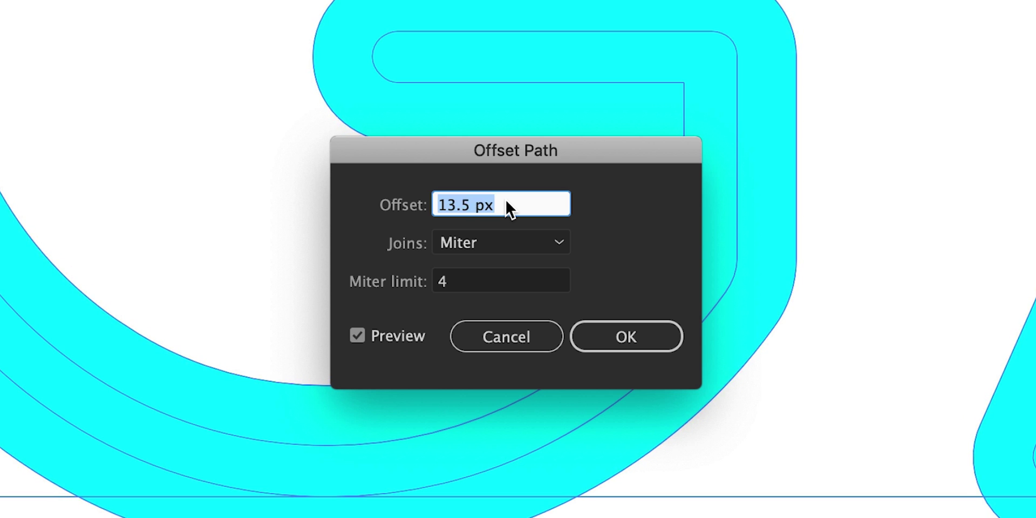
Set the lettering's offset to 12 px with Miter joins, apply it and deselect everything.
{"action": "key", "text": "super+Down"}
{"action": "key", "text": "super+Down"}
{"action": "key", "text": "super+Down"}
{"action": "key", "text": "super+Down"}
{"action": "key", "text": "super+Down"}
{"action": "key", "text": "super+Down"}
{"action": "key", "text": "super+Down"}
{"action": "key", "text": "super+Down"}
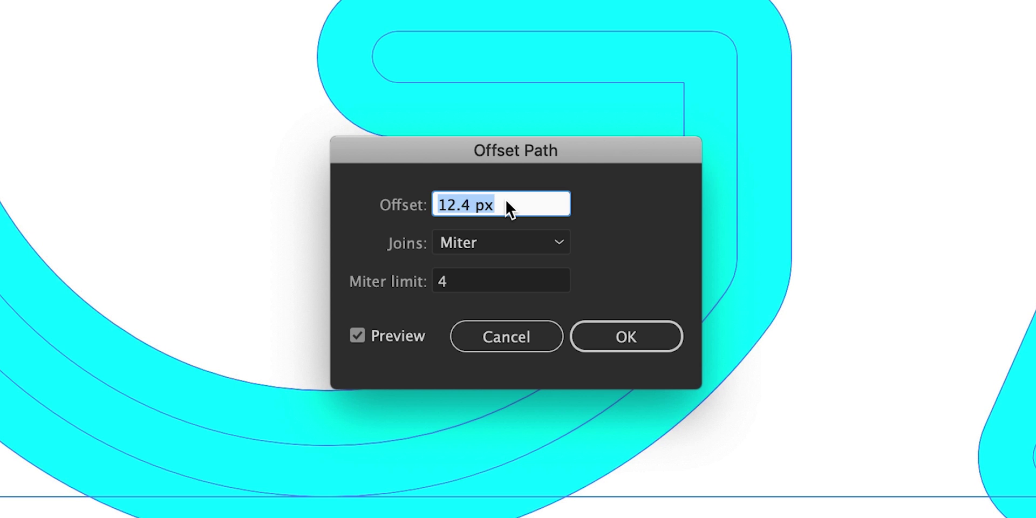
{"action": "key", "text": "super+Down"}
{"action": "key", "text": "super+Down"}
{"action": "key", "text": "super+Down"}
{"action": "key", "text": "super+Down"}
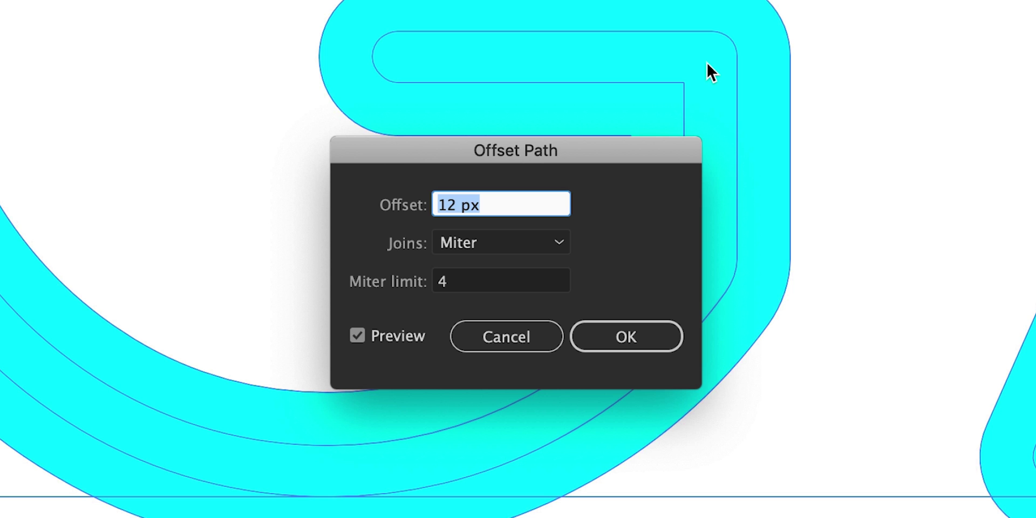
{"action": "left_click", "coordinate": [621, 334]}
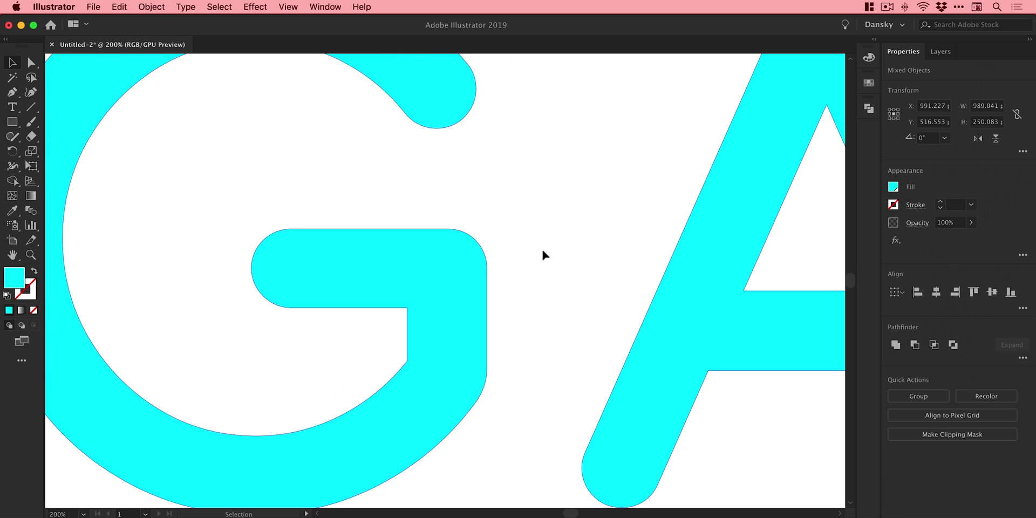
{"action": "left_click", "coordinate": [556, 238]}
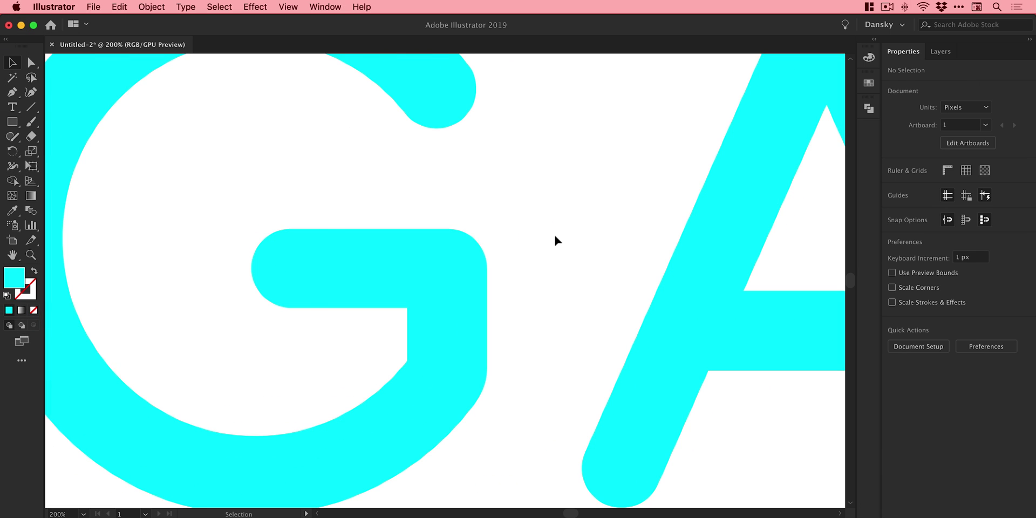
Try moving the grouped GAME lettering with its offset shapes and undo the move.
{"action": "key", "text": "super+minus"}
{"action": "key", "text": "super+minus"}
{"action": "key", "text": "super+minus"}
{"action": "key", "text": "v"}
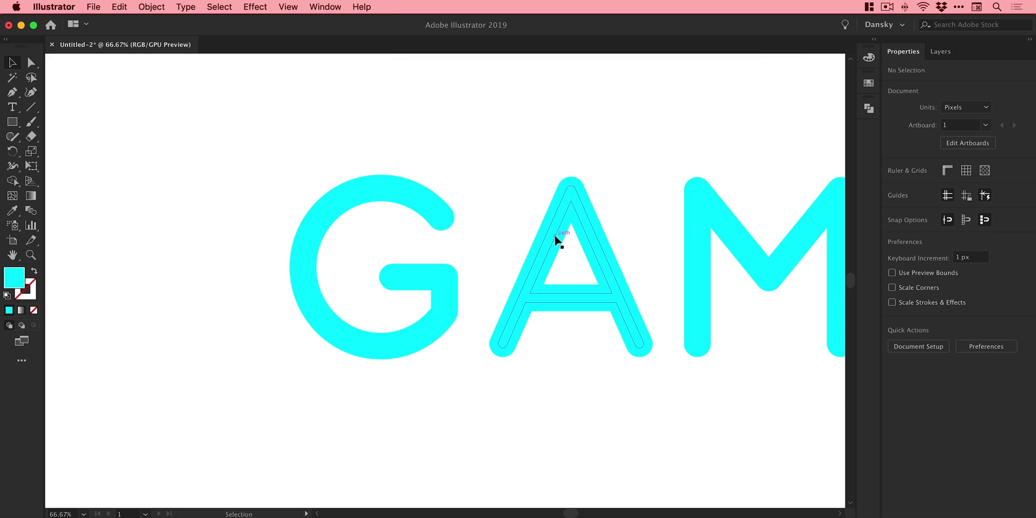
{"action": "left_click_drag", "start_coordinate": [549, 233], "coordinate": [385, 178]}
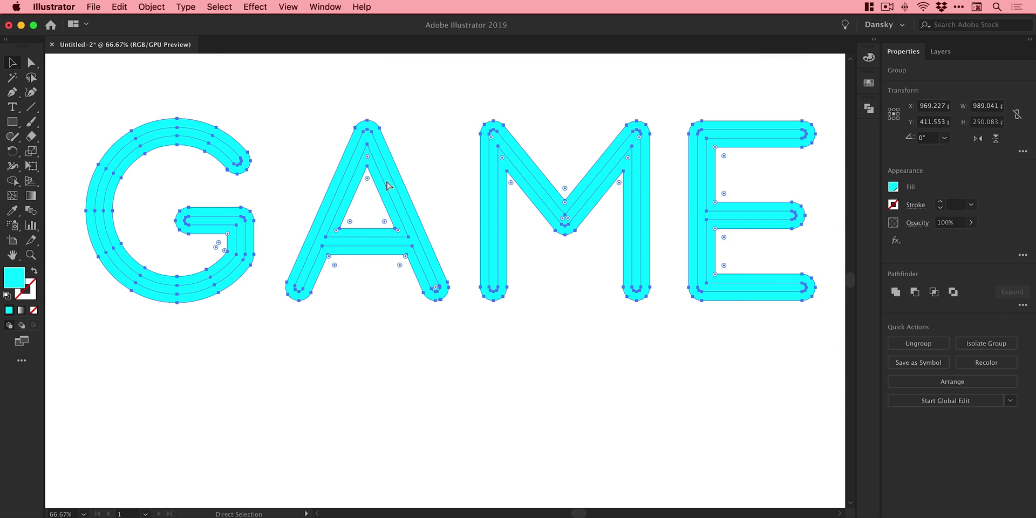
{"action": "key", "text": "super+z"}
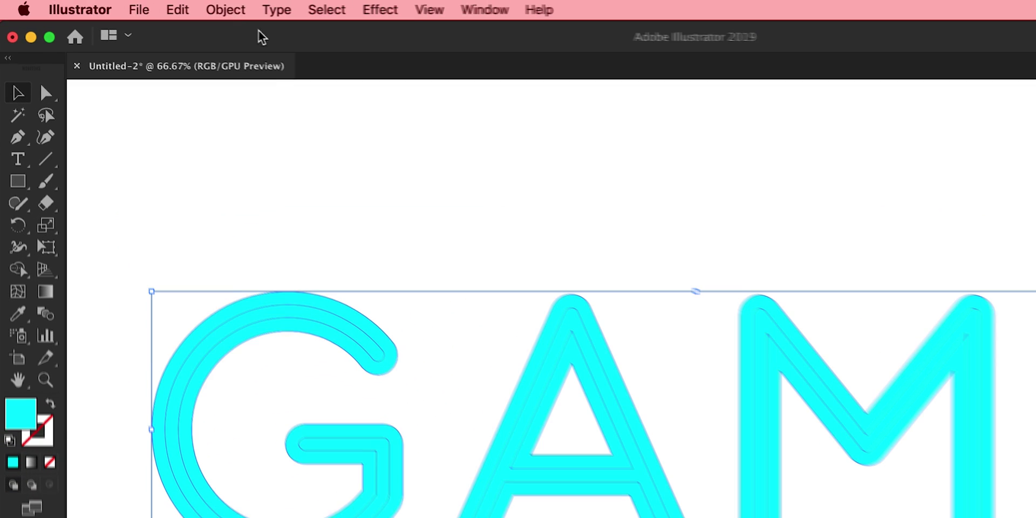
Ungroup the GAME lettering and its offset shapes.
{"action": "left_click", "coordinate": [240, 9]}
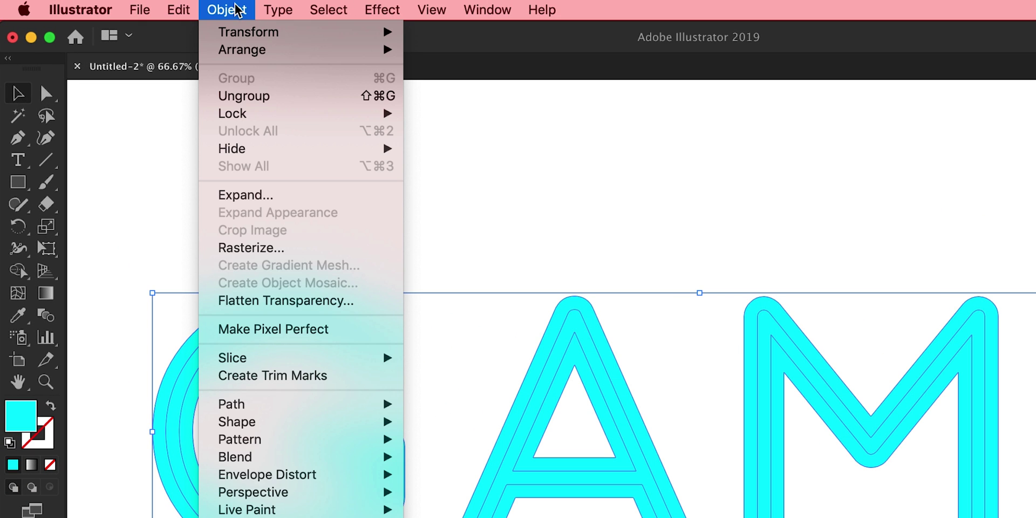
{"action": "left_click", "coordinate": [241, 95]}
Try moving the thin inner A and G away from their thick offset shapes and undo both moves.
{"action": "left_click_drag", "start_coordinate": [577, 315], "coordinate": [499, 329]}
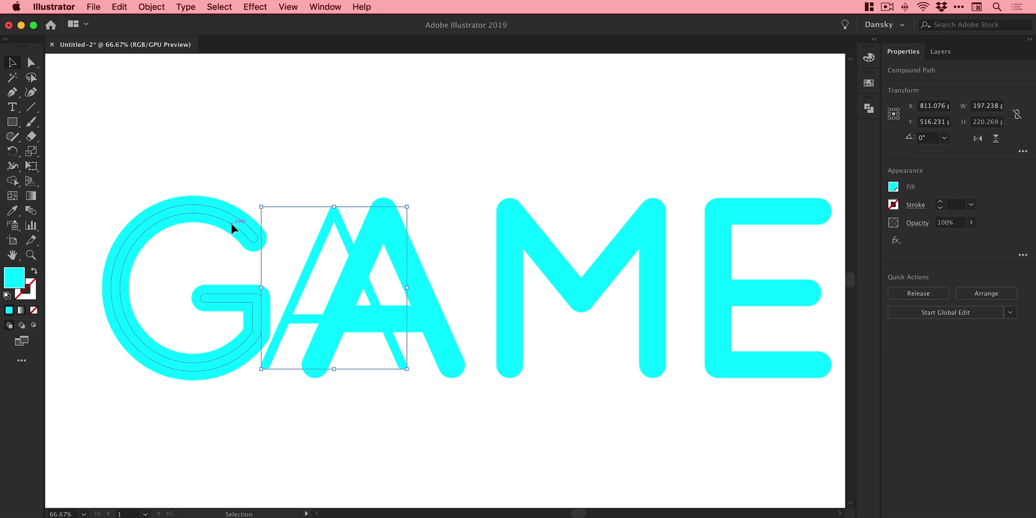
{"action": "left_click_drag", "start_coordinate": [231, 223], "coordinate": [232, 142]}
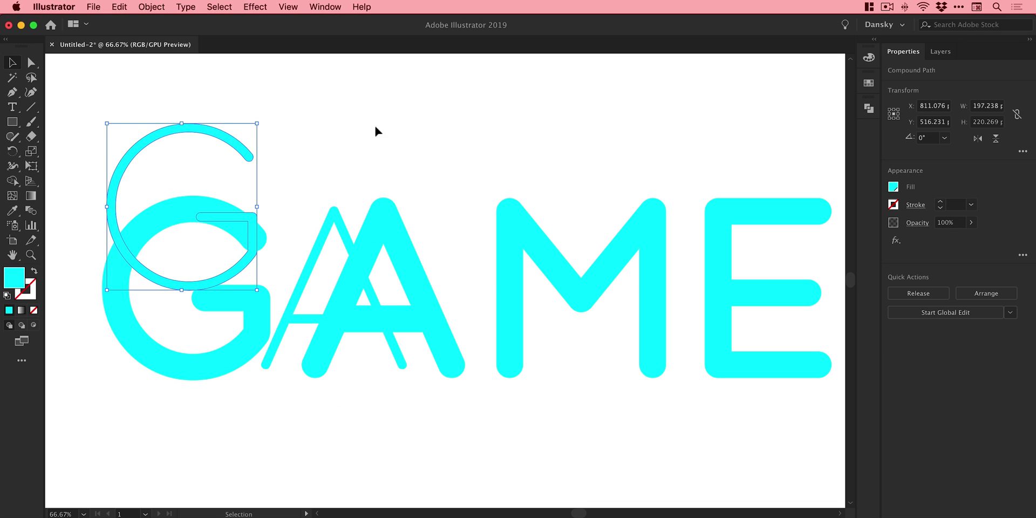
{"action": "left_click", "coordinate": [500, 115]}
{"action": "key", "text": "super+z"}
{"action": "key", "text": "super+z"}
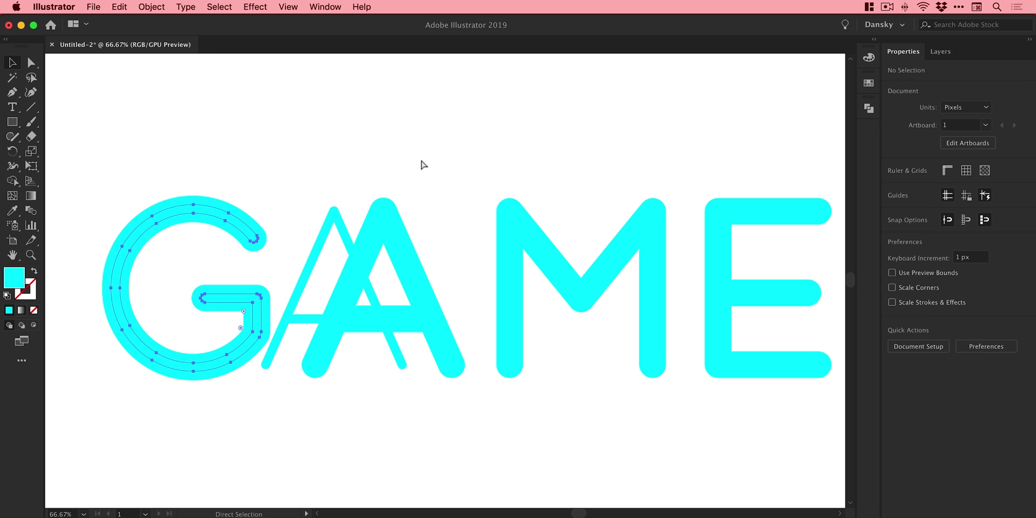
{"action": "key", "text": "super+z"}
{"action": "left_click", "coordinate": [320, 154]}
Fill the four outer offset shapes of G, A, M and E with the White swatch.
{"action": "left_click", "coordinate": [250, 217]}
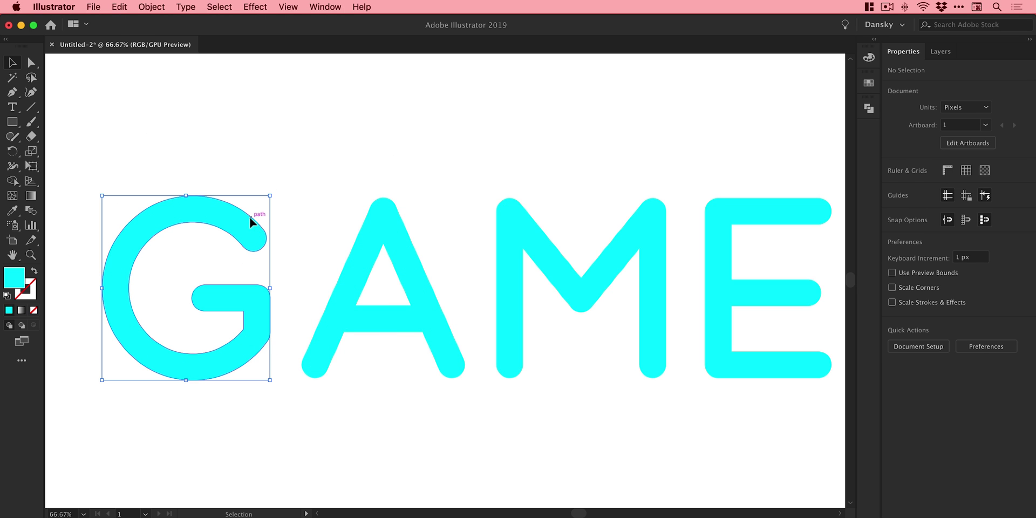
{"action": "left_click", "coordinate": [384, 199], "text": "shift"}
{"action": "left_click", "coordinate": [520, 200], "text": "shift"}
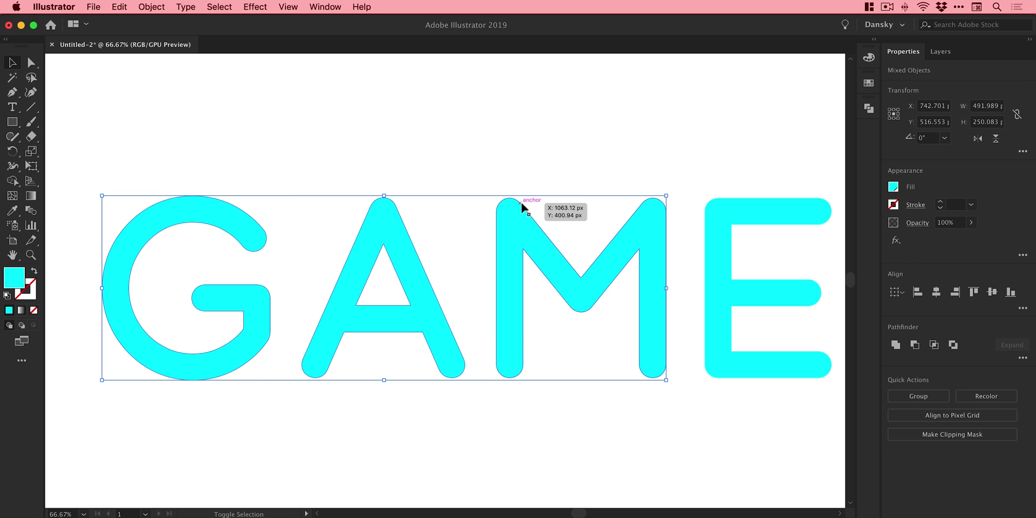
{"action": "left_click", "coordinate": [726, 201], "text": "shift"}
{"action": "left_click", "coordinate": [725, 201], "text": "shift"}
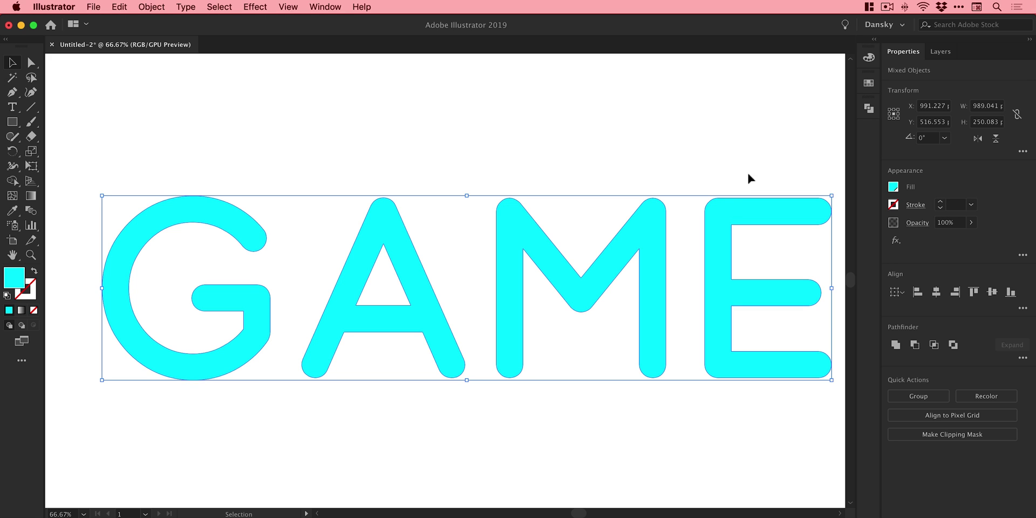
{"action": "left_click", "coordinate": [867, 84]}
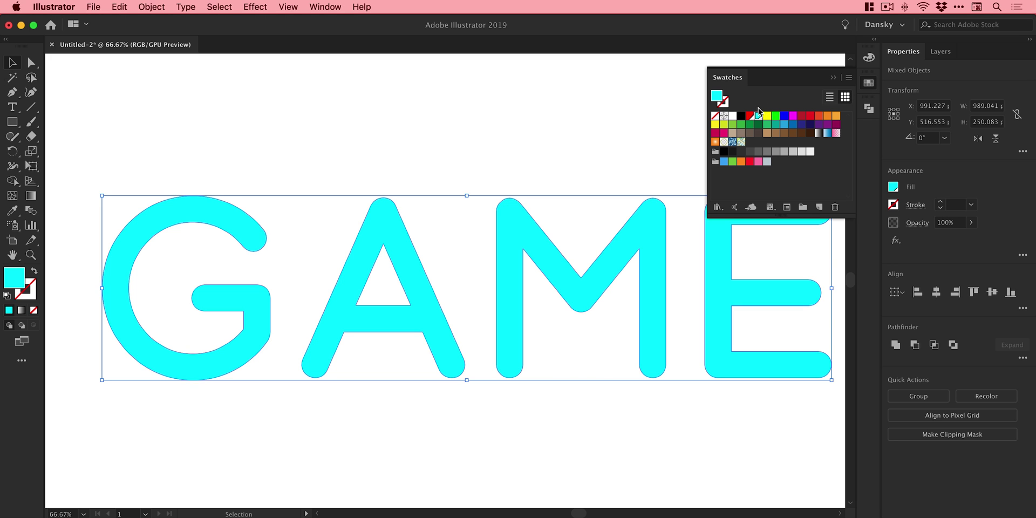
{"action": "left_click", "coordinate": [732, 116]}
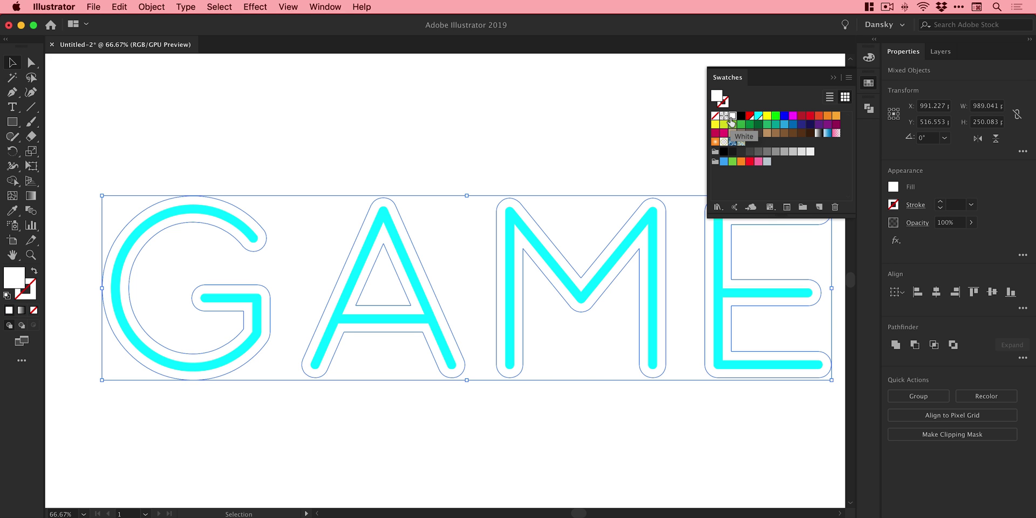
{"action": "left_click", "coordinate": [866, 85]}
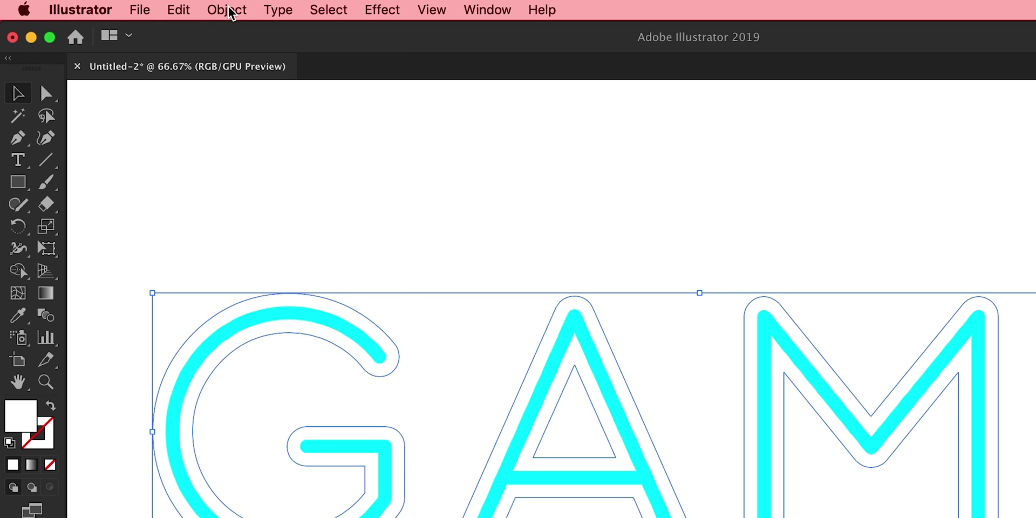
Send the four white offset shapes behind the cyan GAME letters and check their paths in Outline view.
{"action": "left_click", "coordinate": [151, 7]}
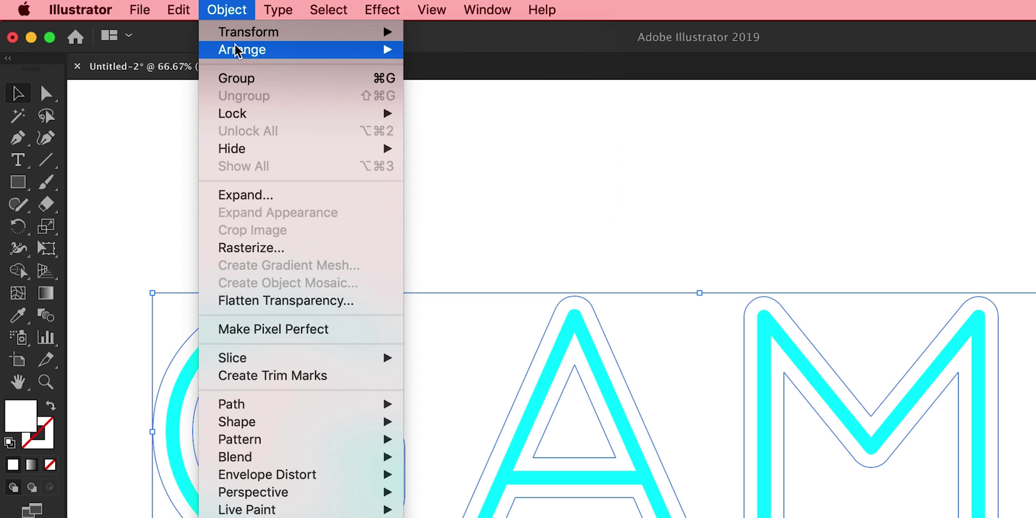
{"action": "mouse_move", "coordinate": [236, 51]}
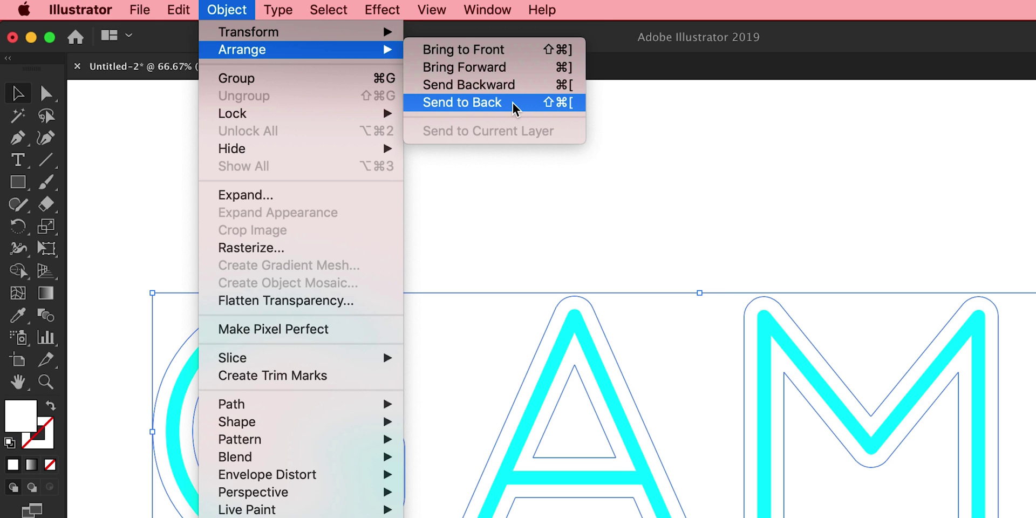
{"action": "left_click", "coordinate": [513, 104]}
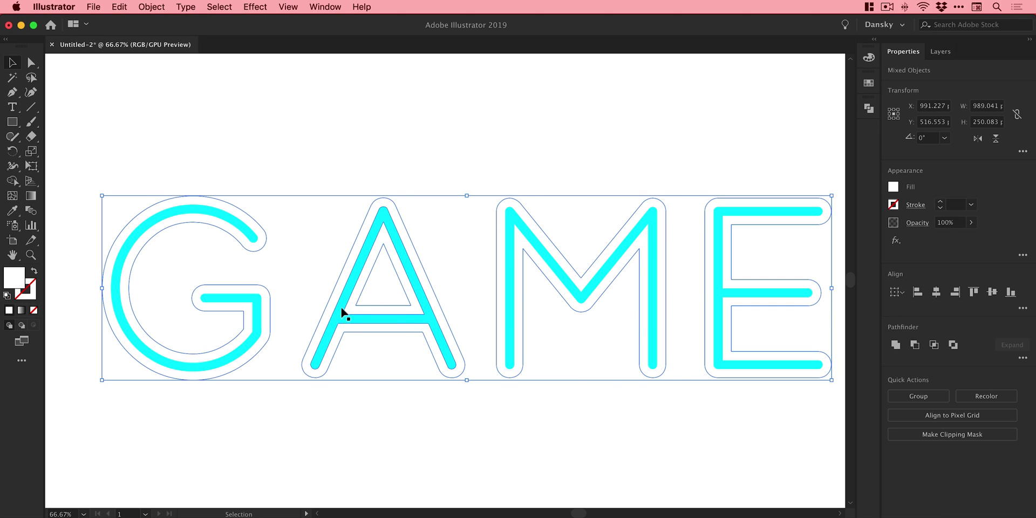
{"action": "key", "text": "super+y"}
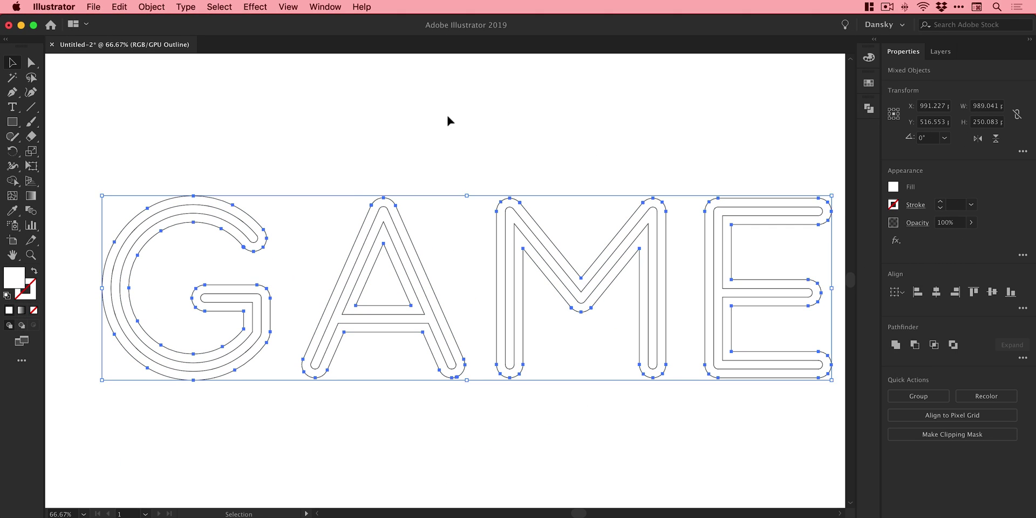
{"action": "left_click", "coordinate": [445, 113]}
{"action": "key", "text": "a"}
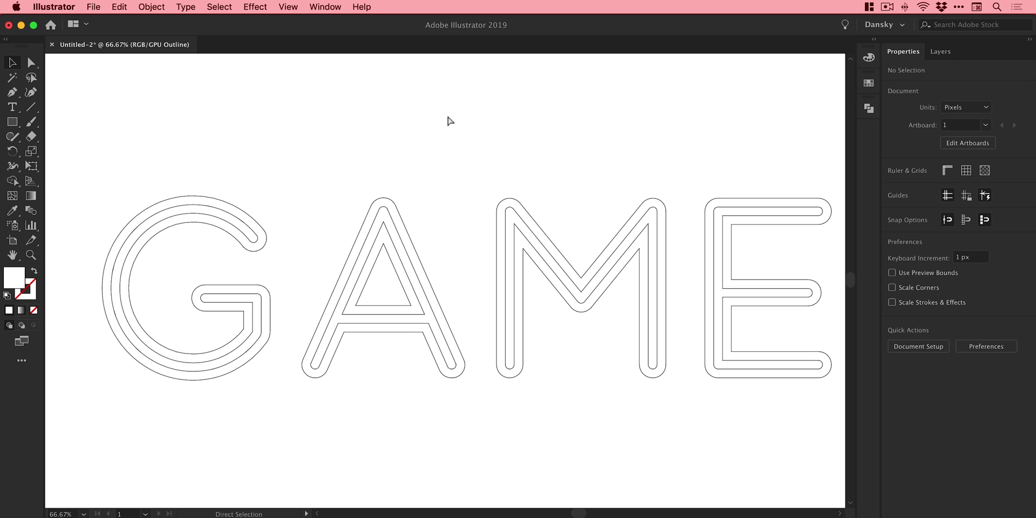
{"action": "key", "text": "super+y"}
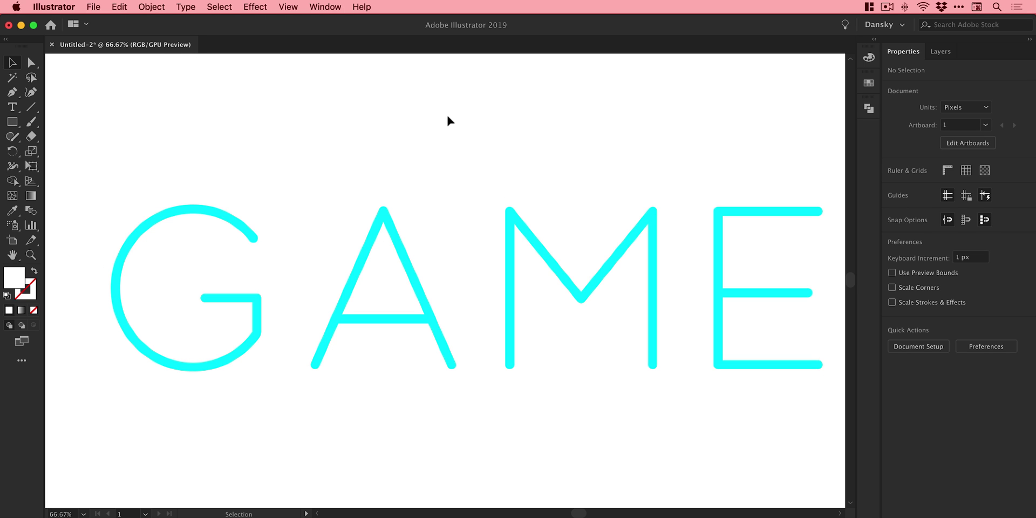
Offset the four white letter shapes of G, A, M and E outward by 12 px with miter joins.
{"action": "left_click", "coordinate": [250, 213]}
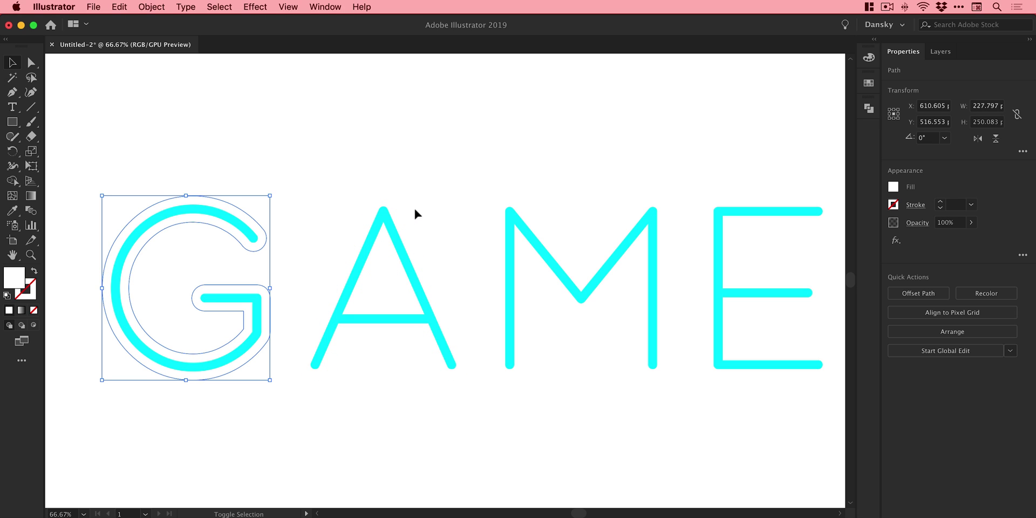
{"action": "left_click", "coordinate": [399, 211], "text": "shift"}
{"action": "left_click", "coordinate": [506, 197], "text": "shift"}
{"action": "left_click", "coordinate": [724, 197], "text": "shift"}
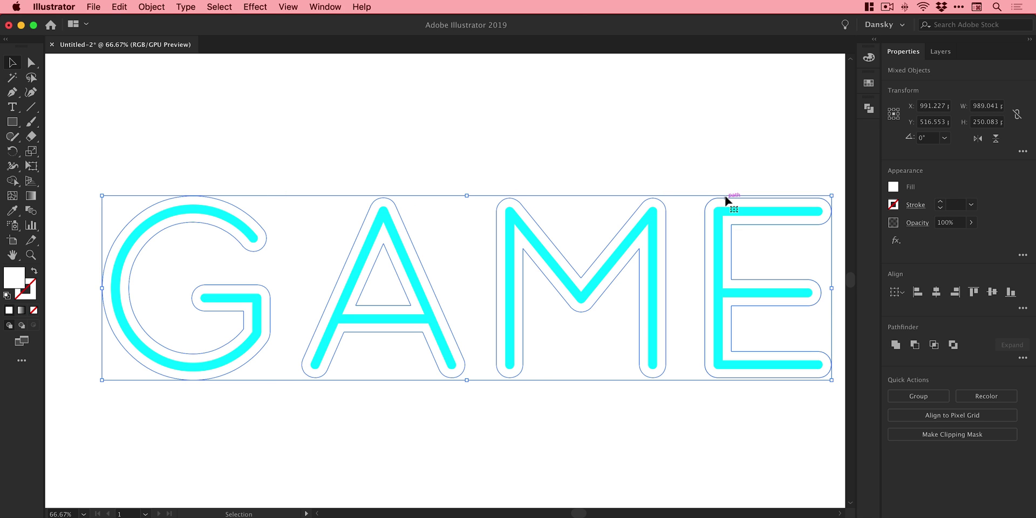
{"action": "left_click", "coordinate": [152, 6]}
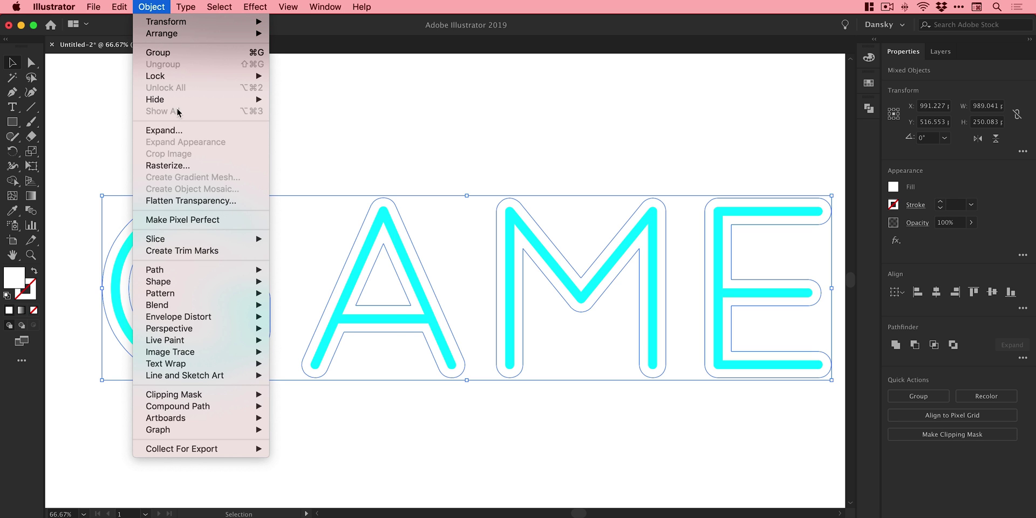
{"action": "mouse_move", "coordinate": [219, 273]}
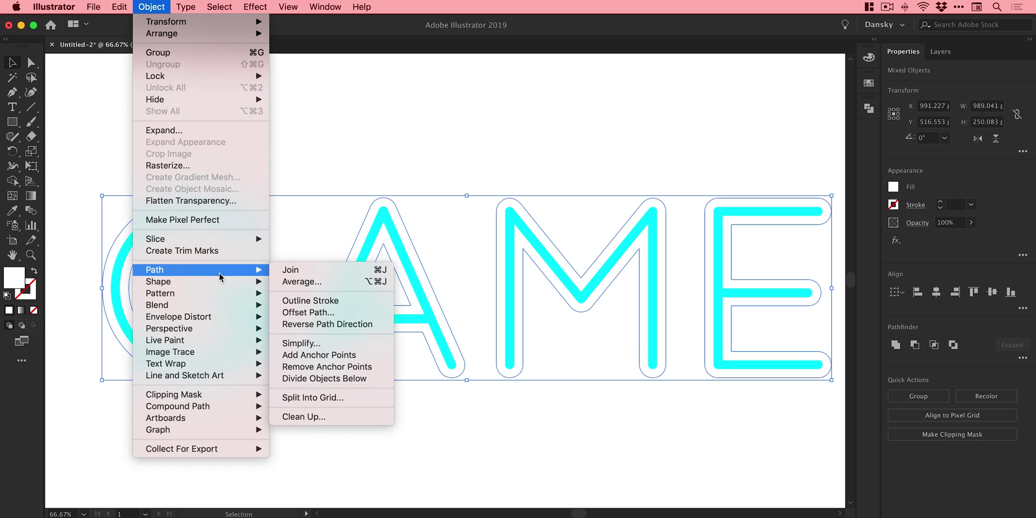
{"action": "left_click", "coordinate": [333, 313]}
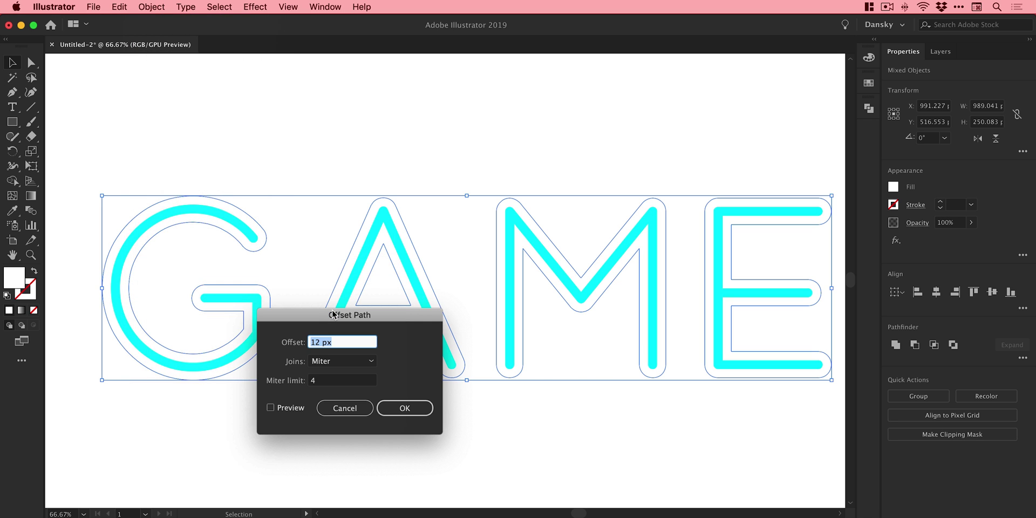
{"action": "left_click", "coordinate": [271, 408]}
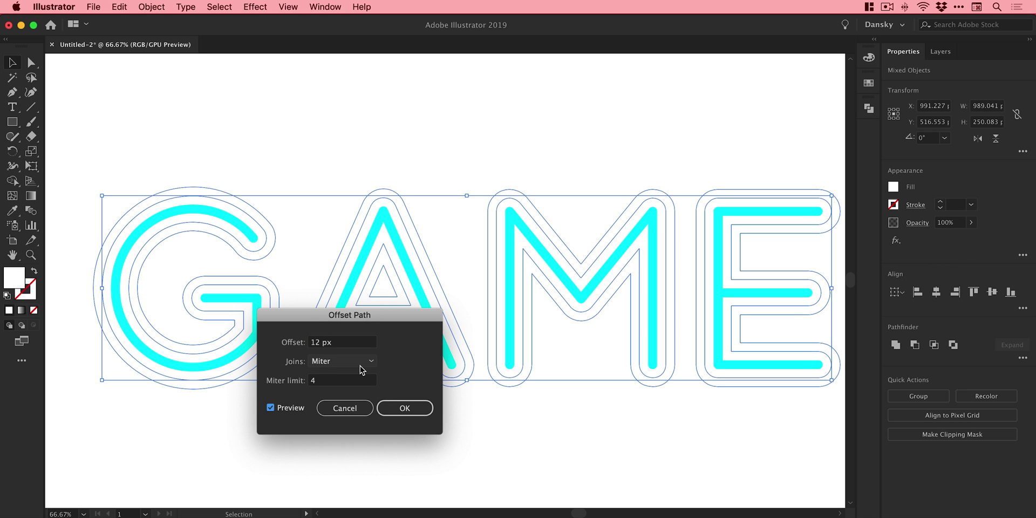
{"action": "left_click", "coordinate": [405, 409]}
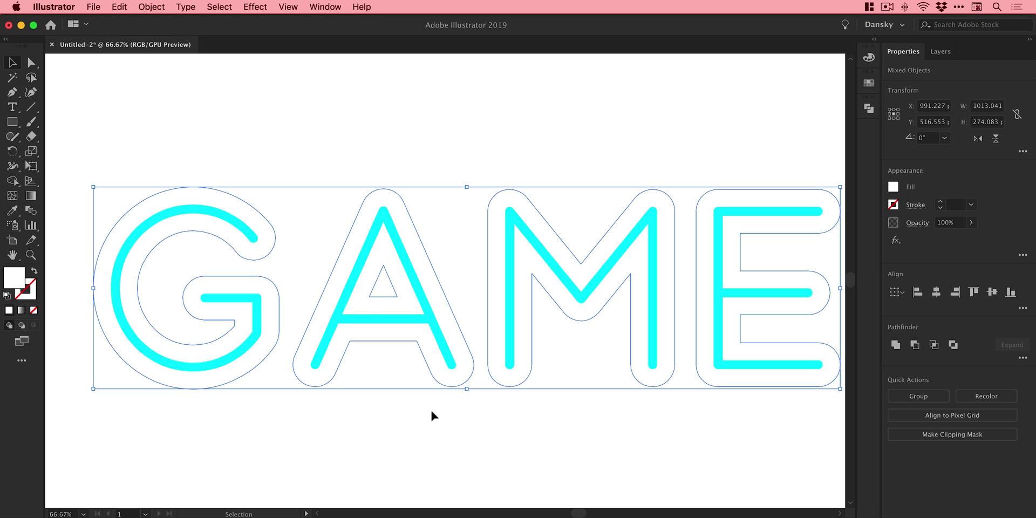
Fill the four new outermost offset shapes with the red swatch.
{"action": "left_click", "coordinate": [152, 7]}
{"action": "mouse_move", "coordinate": [166, 35]}
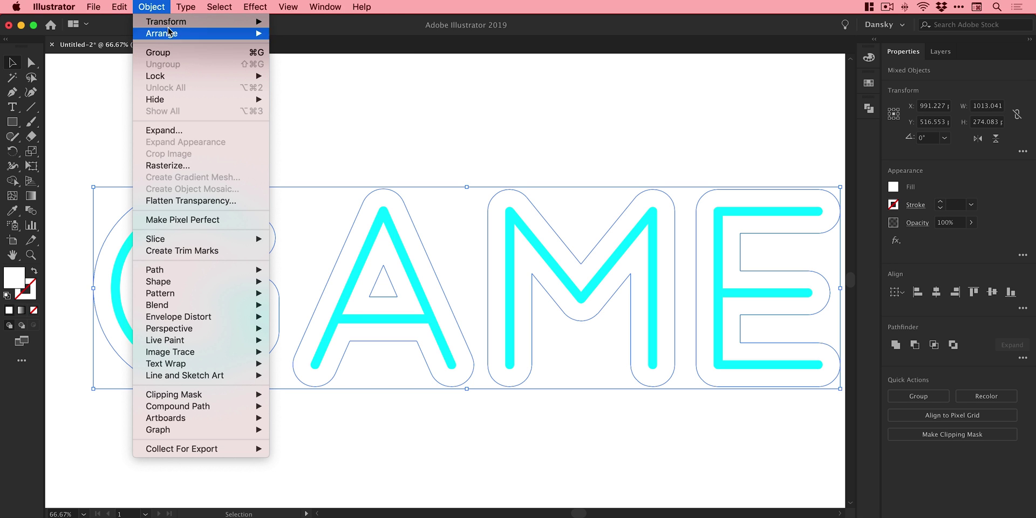
{"action": "left_click", "coordinate": [157, 6]}
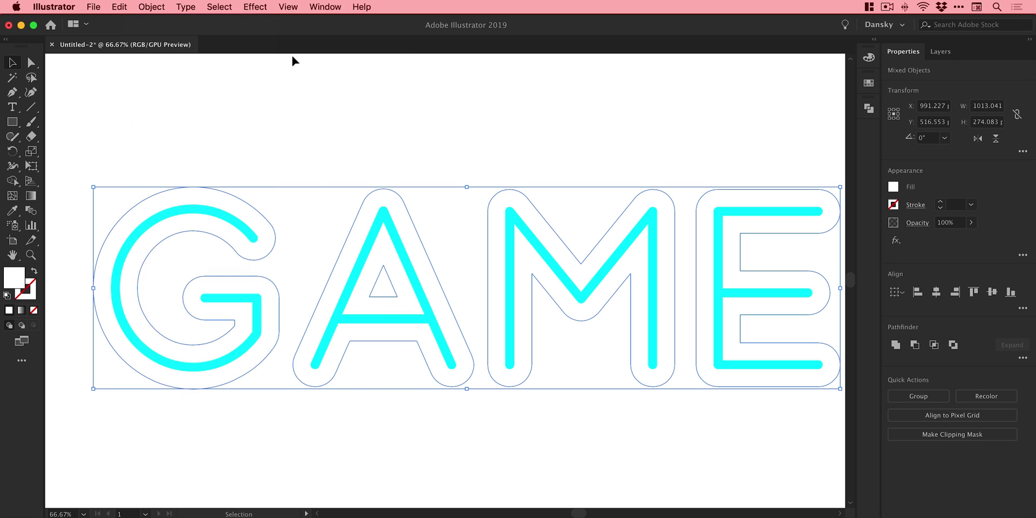
{"action": "left_click", "coordinate": [866, 83]}
{"action": "left_click", "coordinate": [750, 115]}
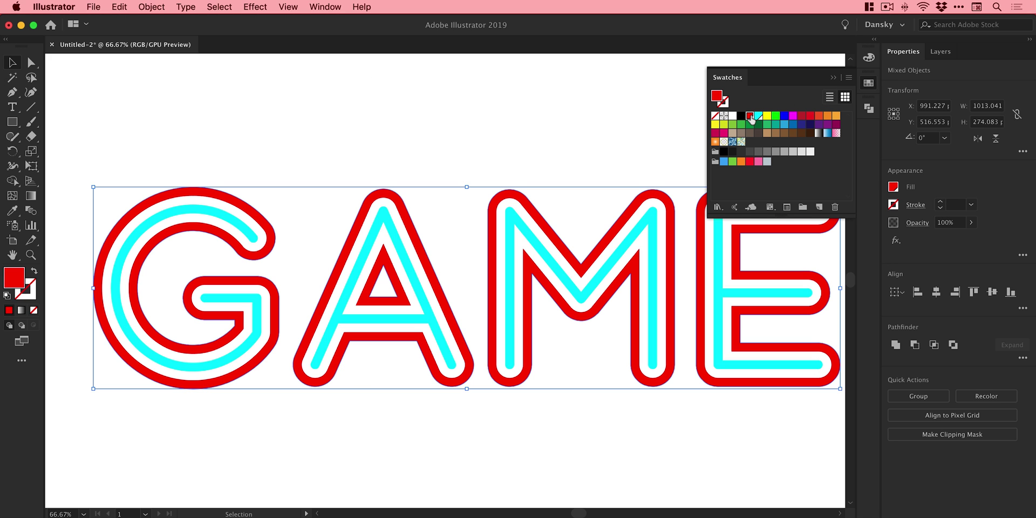
{"action": "left_click", "coordinate": [869, 84]}
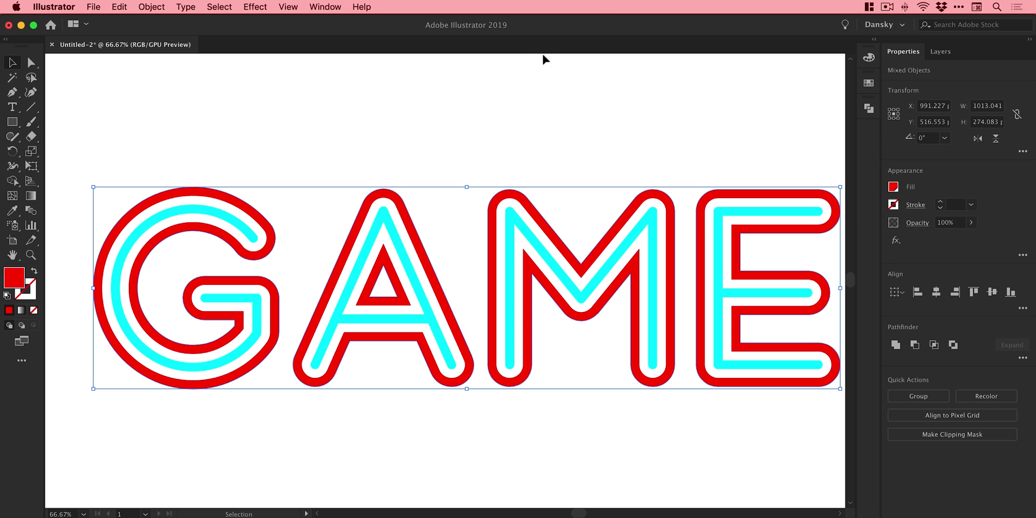
Send the four red offset shapes to the back of the stacking order and deselect them.
{"action": "left_click", "coordinate": [161, 6]}
{"action": "mouse_move", "coordinate": [171, 36]}
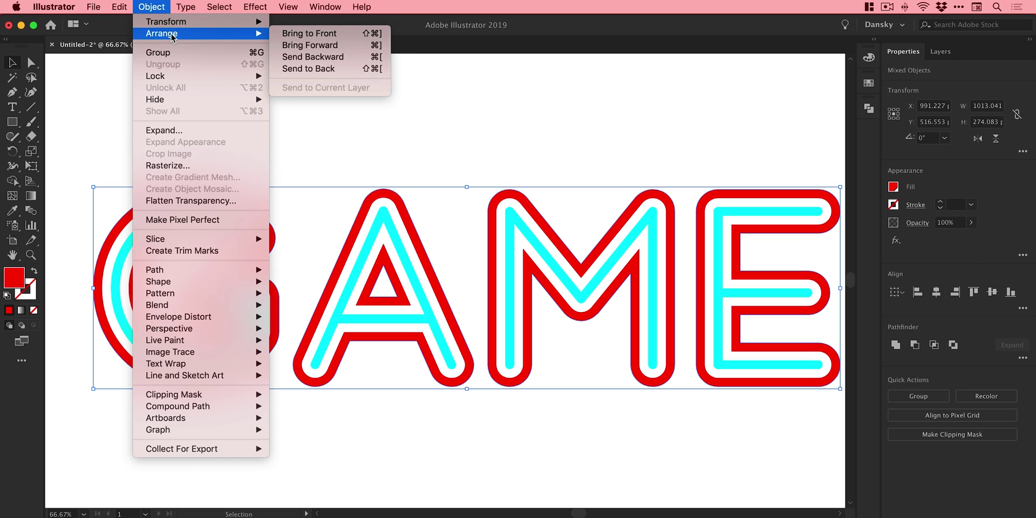
{"action": "left_click", "coordinate": [331, 69]}
{"action": "left_click", "coordinate": [403, 113]}
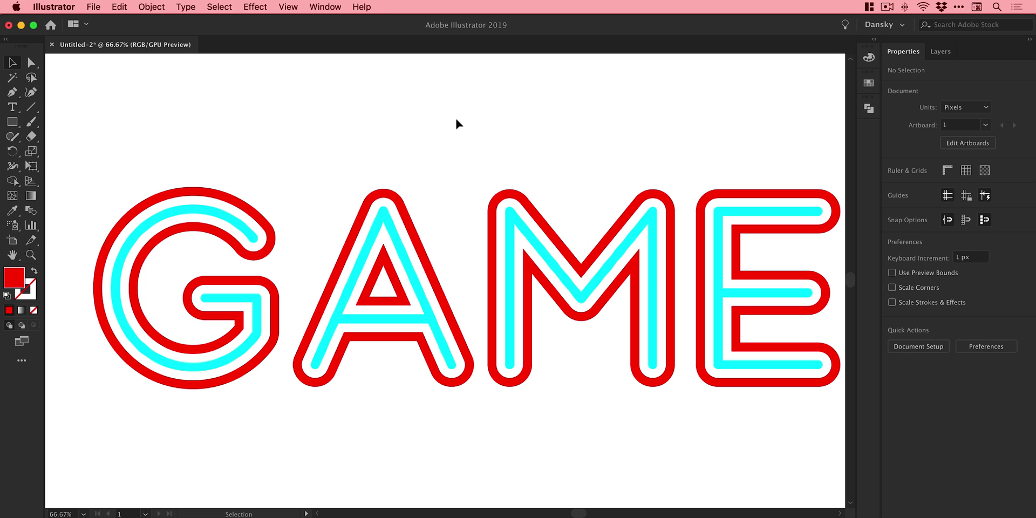
Combine the four white offset shapes of G, A, M and E into one compound path.
{"action": "key", "text": "space"}
{"action": "left_click_drag", "start_coordinate": [454, 116], "coordinate": [438, 112]}
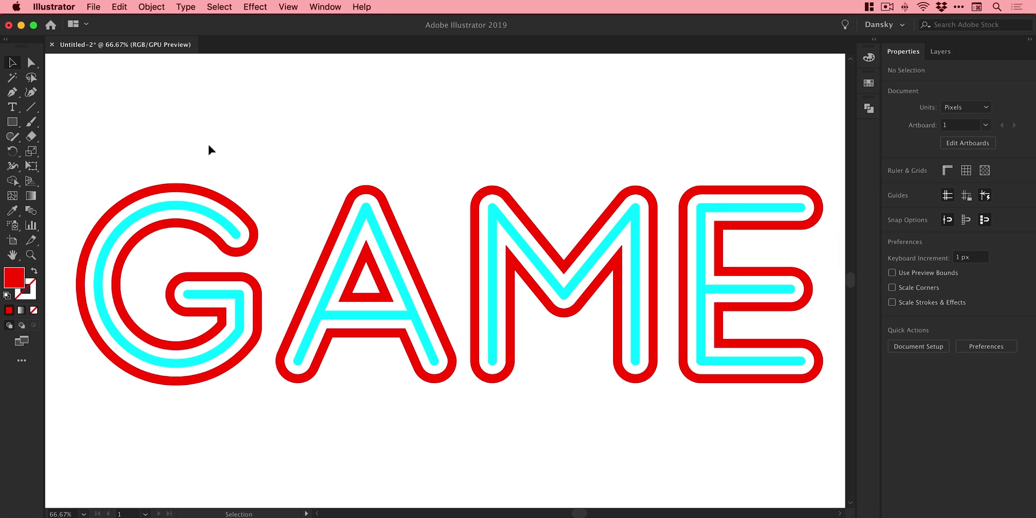
{"action": "left_click", "coordinate": [200, 197]}
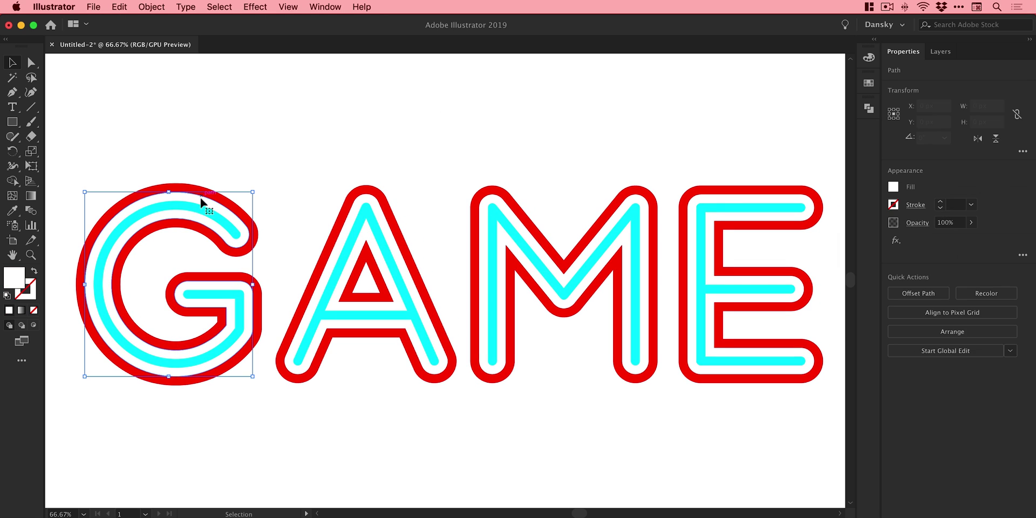
{"action": "left_click", "coordinate": [366, 200], "text": "shift"}
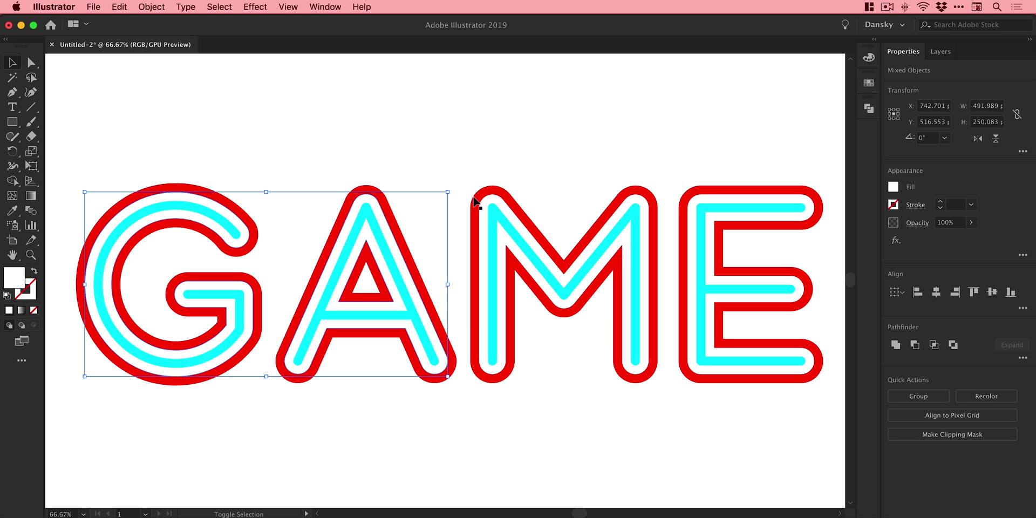
{"action": "left_click", "coordinate": [492, 198], "text": "shift"}
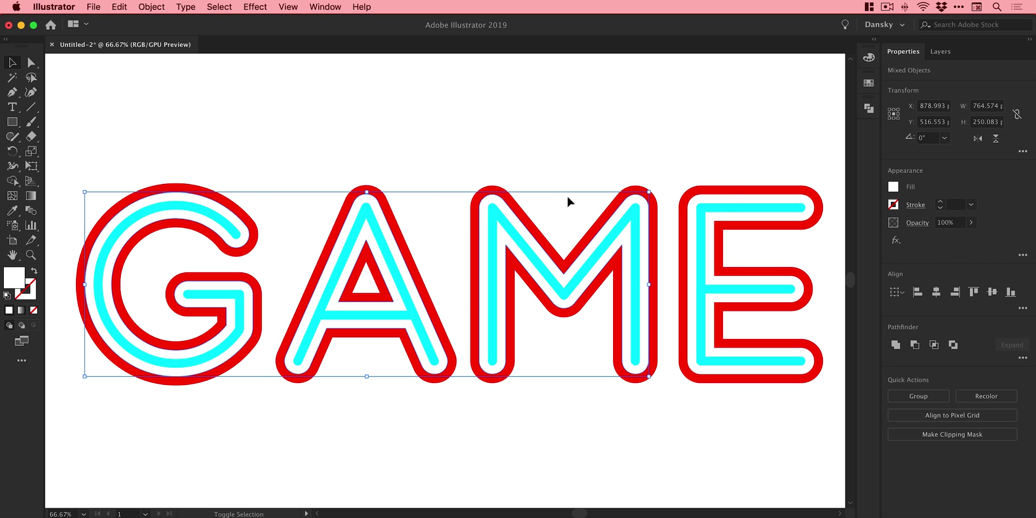
{"action": "left_click", "coordinate": [729, 202], "text": "shift"}
{"action": "left_click", "coordinate": [152, 6]}
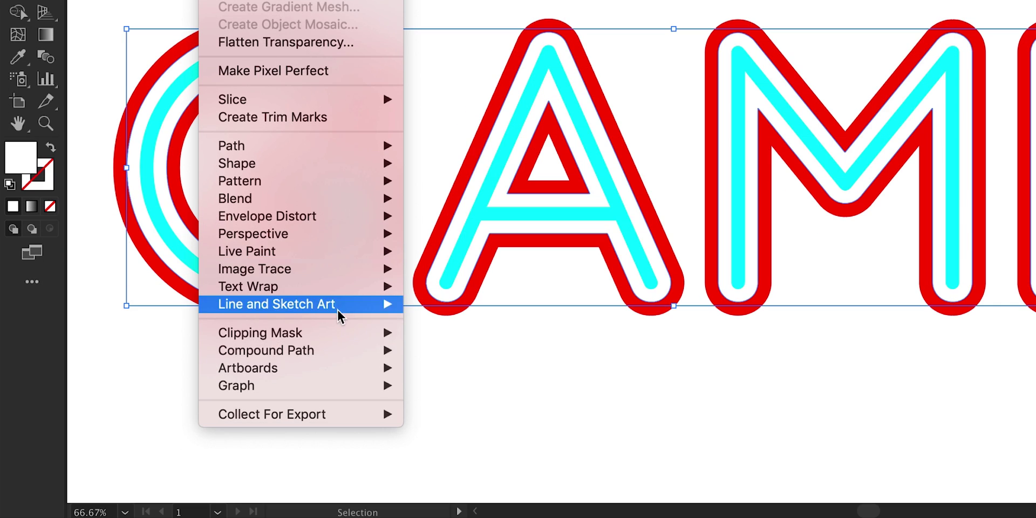
{"action": "mouse_move", "coordinate": [347, 354]}
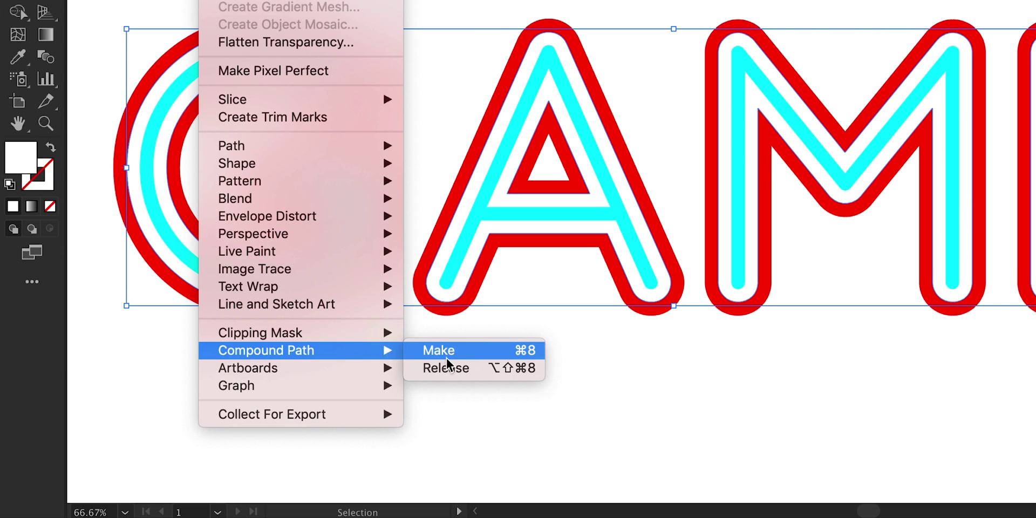
{"action": "left_click", "coordinate": [480, 352]}
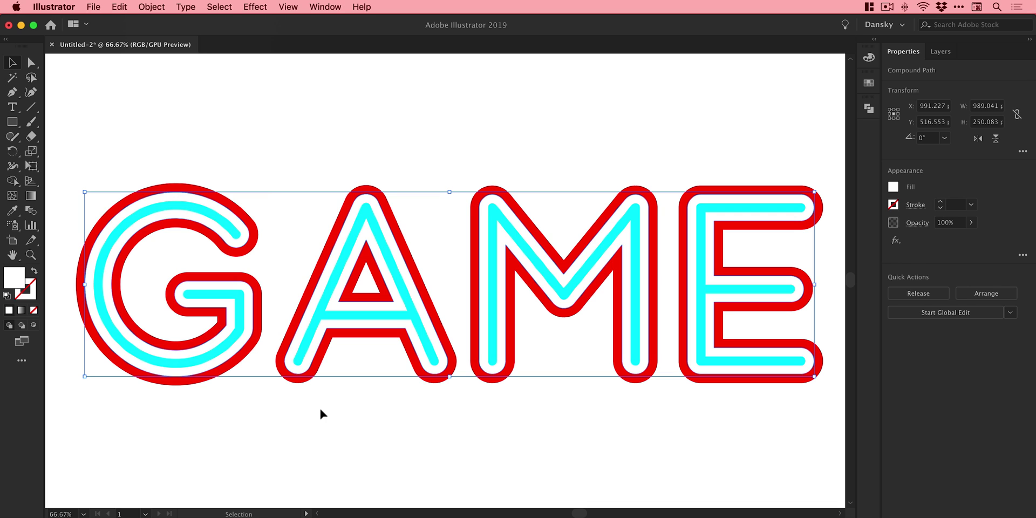
Combine the four red outer shapes of G, A, M and E into one compound path and deselect it.
{"action": "left_click", "coordinate": [157, 187]}
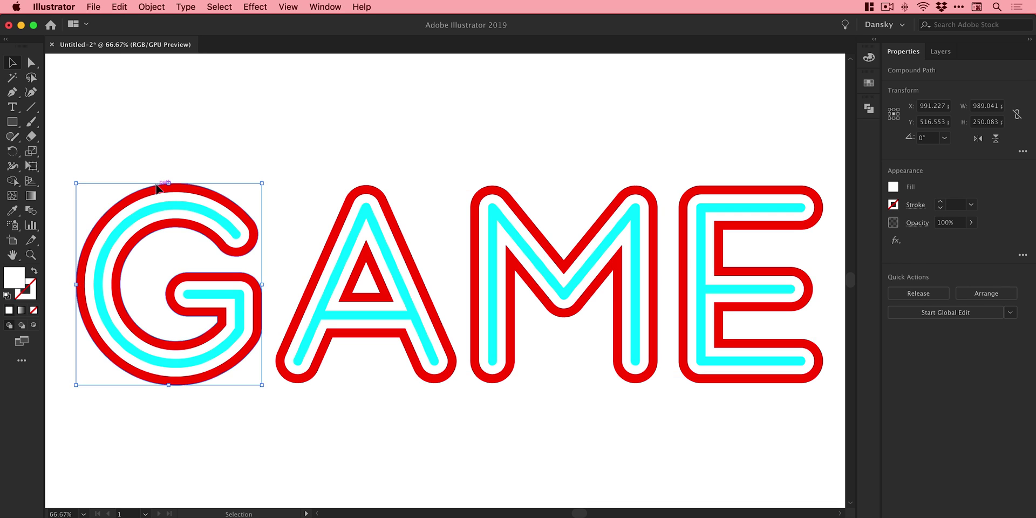
{"action": "left_click", "coordinate": [369, 188], "text": "shift"}
{"action": "left_click", "coordinate": [486, 190], "text": "shift"}
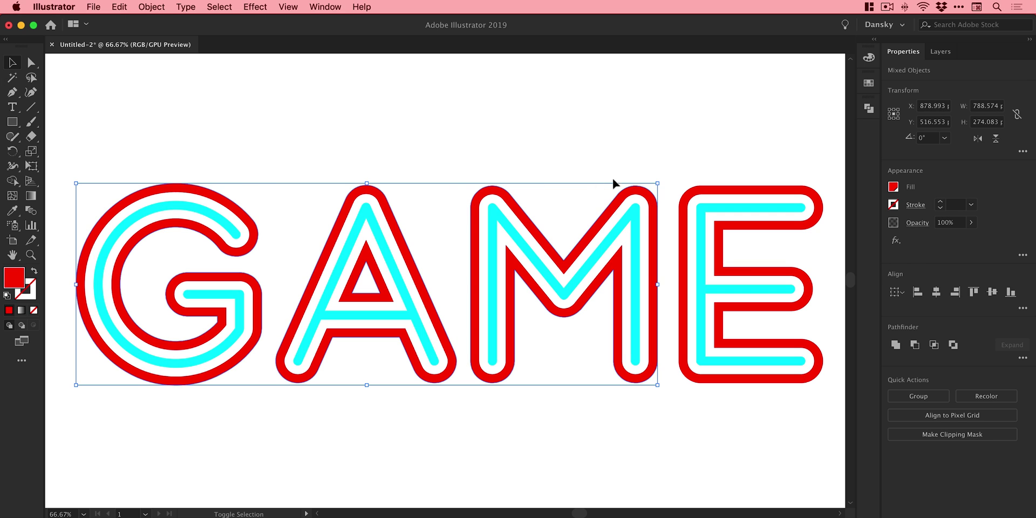
{"action": "left_click", "coordinate": [694, 190], "text": "shift"}
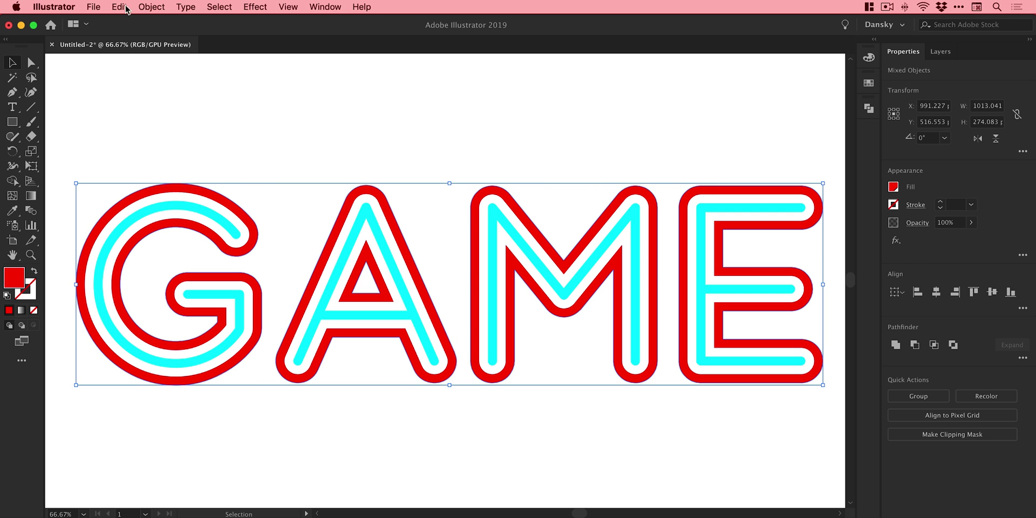
{"action": "left_click", "coordinate": [143, 7]}
{"action": "mouse_move", "coordinate": [231, 406]}
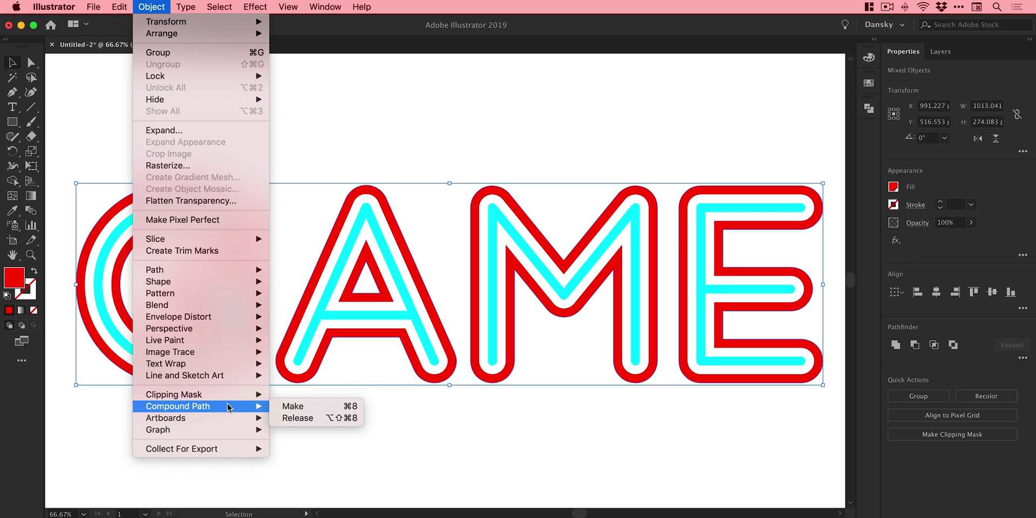
{"action": "left_click", "coordinate": [283, 406]}
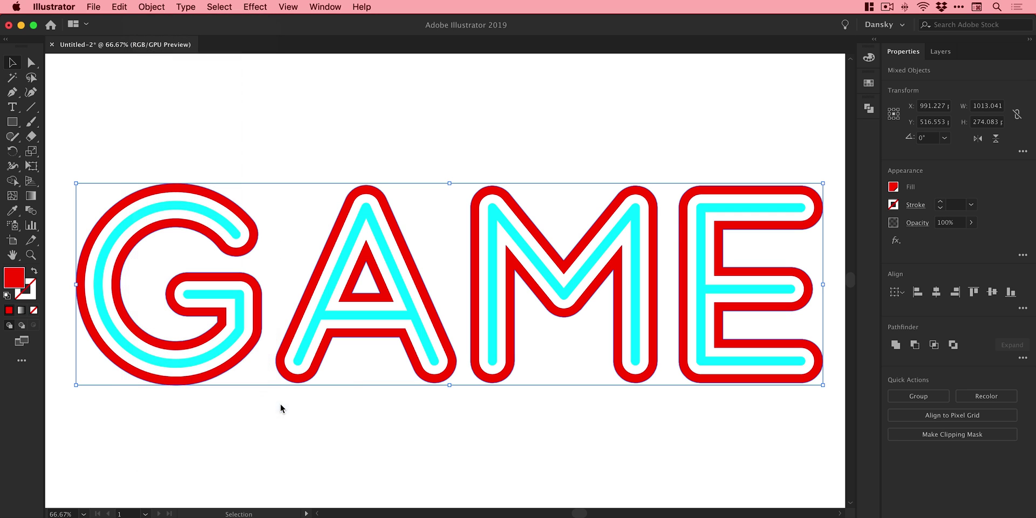
{"action": "left_click", "coordinate": [423, 125]}
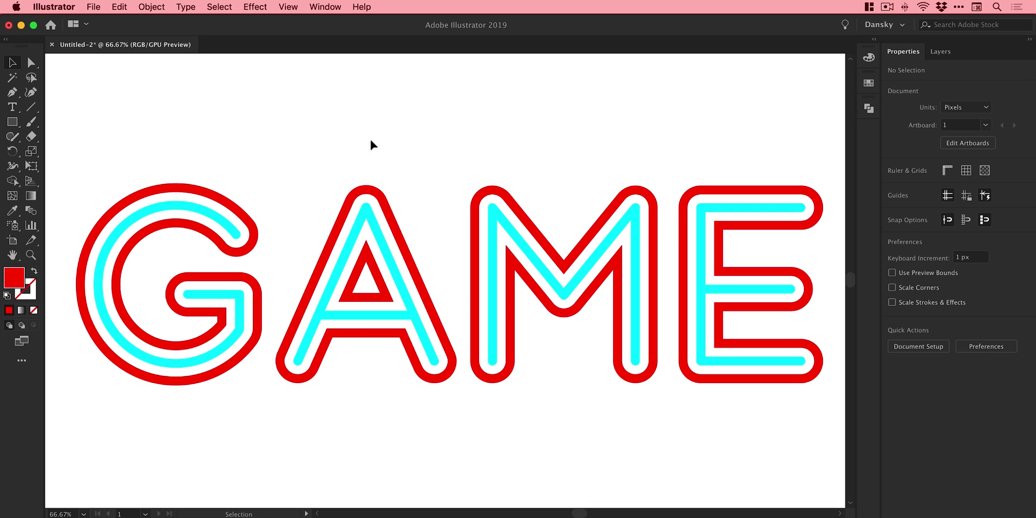
Select the red and white compound paths together and display the Pathfinder operations.
{"action": "left_click", "coordinate": [223, 200]}
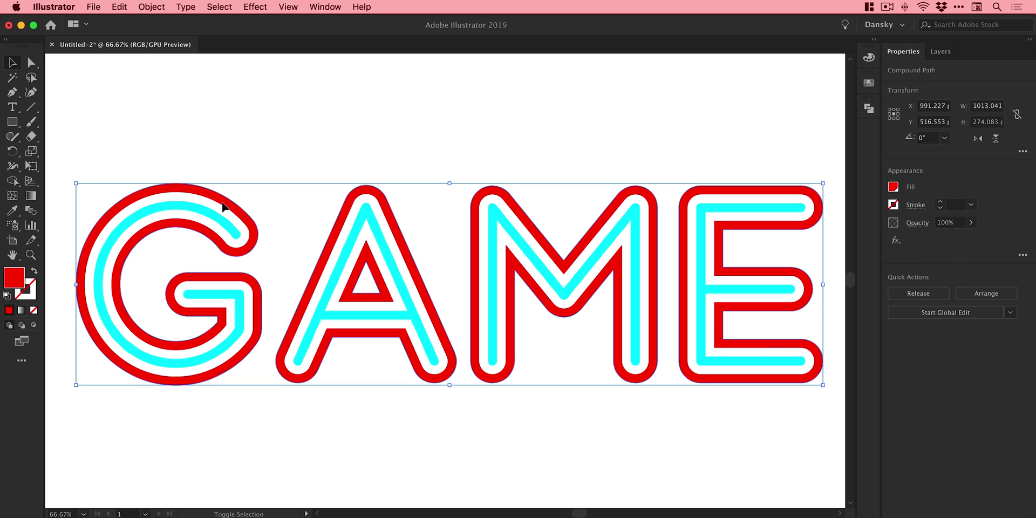
{"action": "left_click", "coordinate": [222, 207], "text": "shift"}
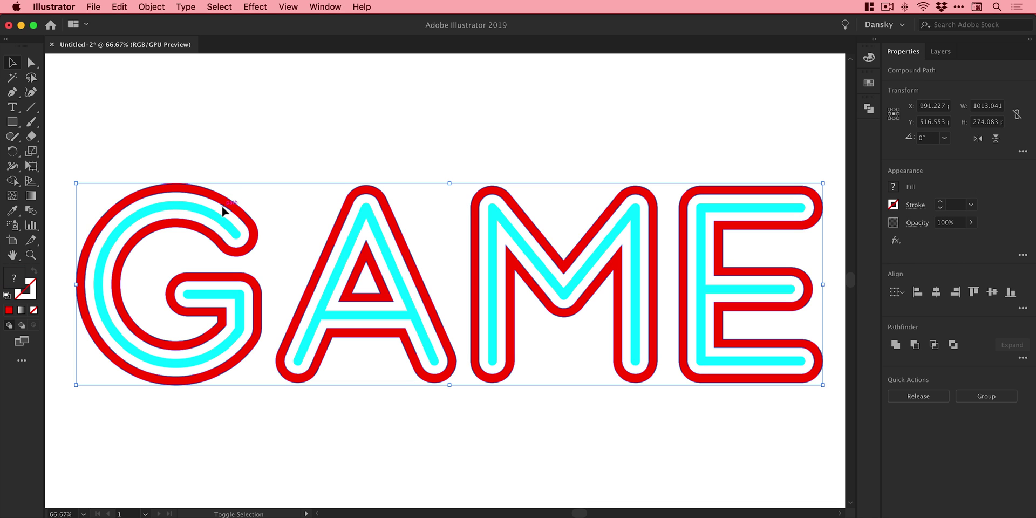
{"action": "left_click", "coordinate": [330, 7]}
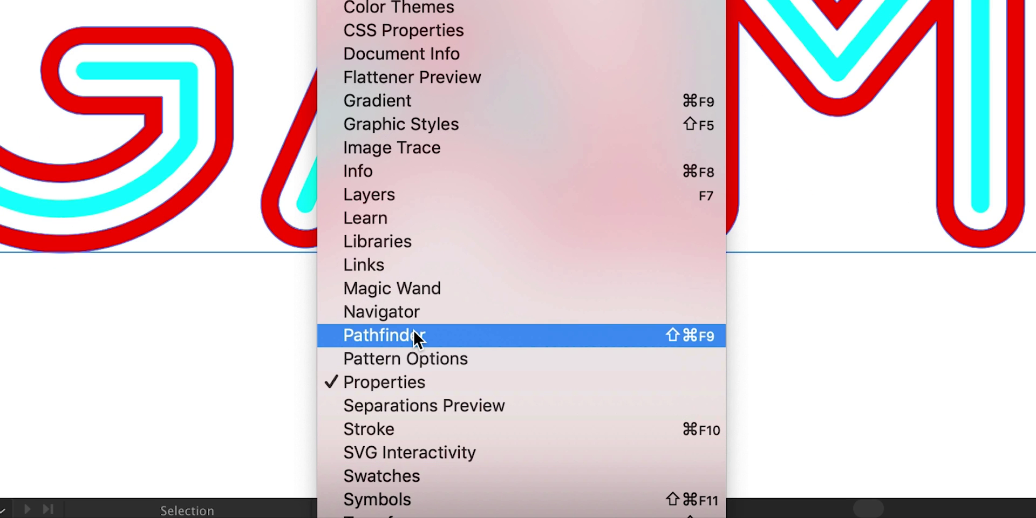
{"action": "left_click", "coordinate": [412, 334]}
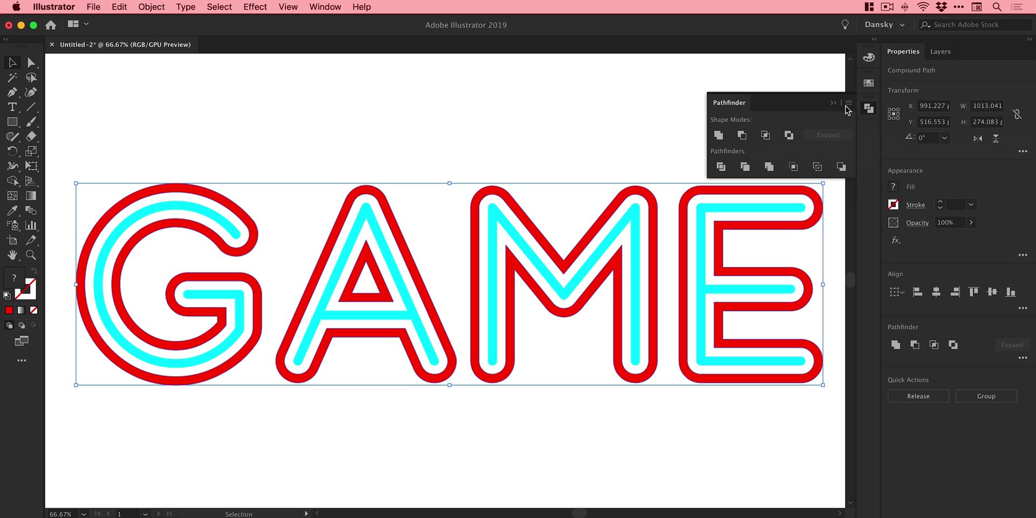
{"action": "left_click", "coordinate": [699, 216]}
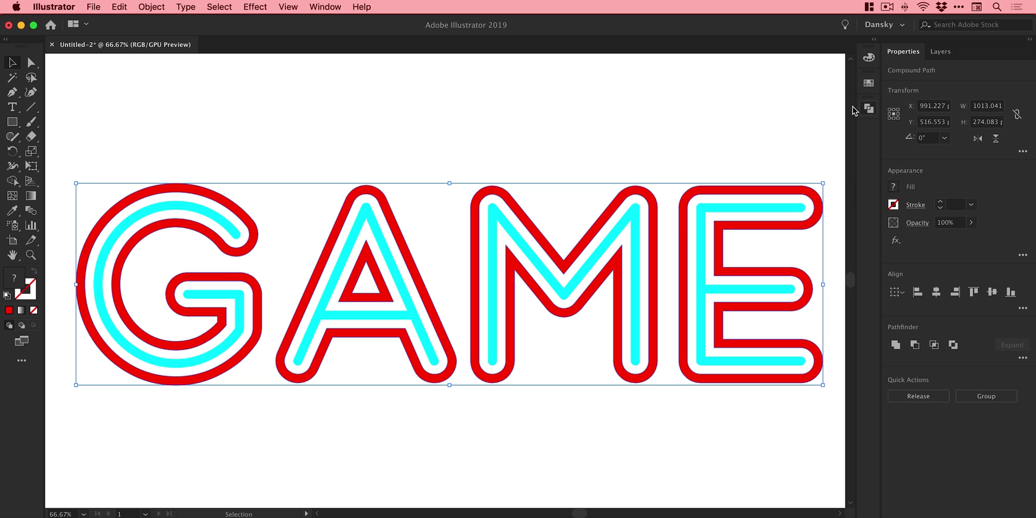
Place a dark grey rectangle about 1016 × 491 px behind the GAME lettering.
{"action": "left_click", "coordinate": [12, 122]}
{"action": "left_click_drag", "start_coordinate": [66, 114], "coordinate": [815, 477]}
{"action": "key", "text": "v"}
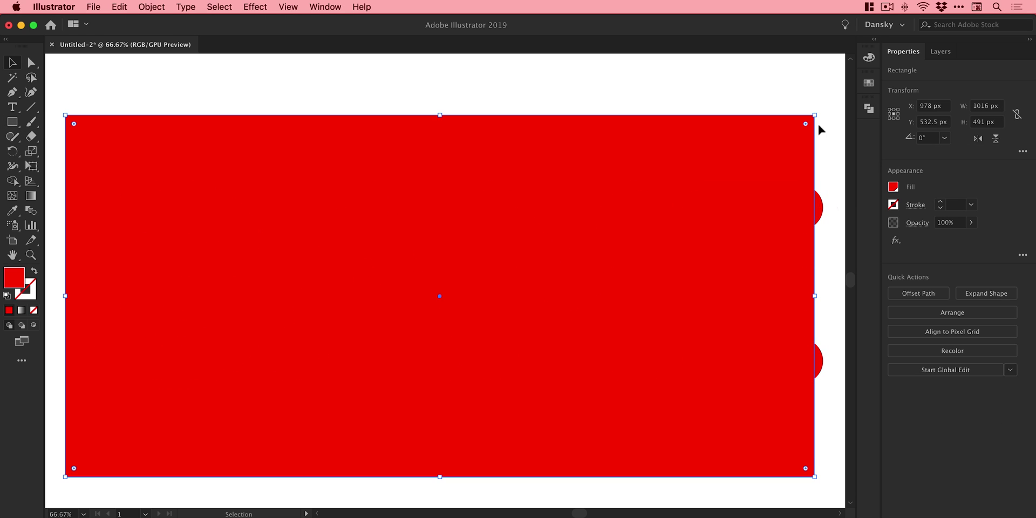
{"action": "left_click", "coordinate": [866, 86]}
{"action": "left_click", "coordinate": [732, 151]}
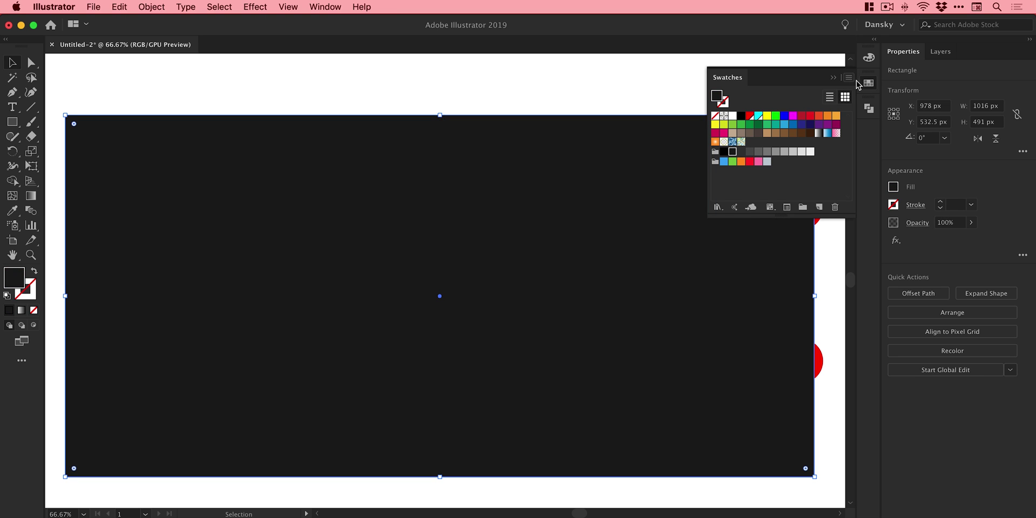
{"action": "left_click", "coordinate": [861, 81]}
{"action": "key", "text": "super+shift+bracketleft"}
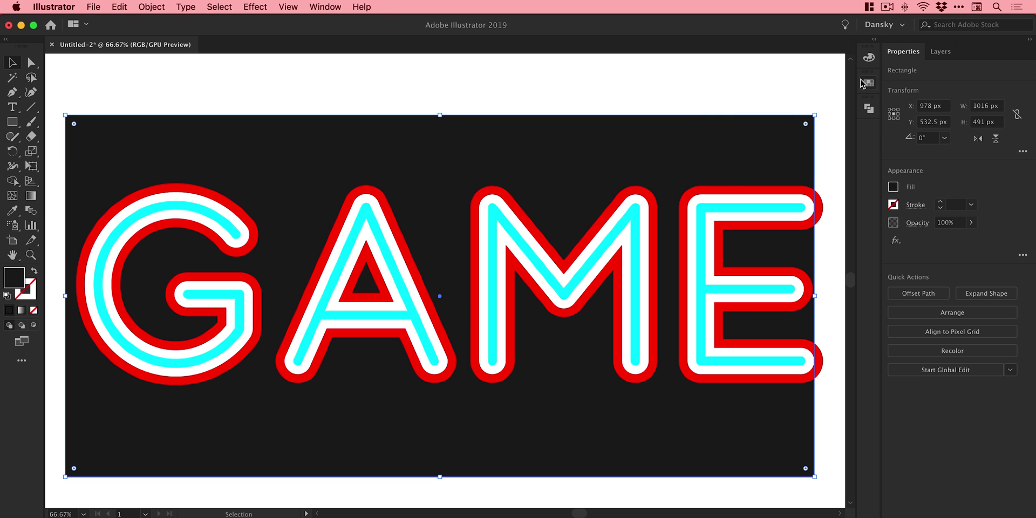
Subtract the white compound path from the red one with the Minus Front Pathfinder operation.
{"action": "left_click", "coordinate": [719, 192]}
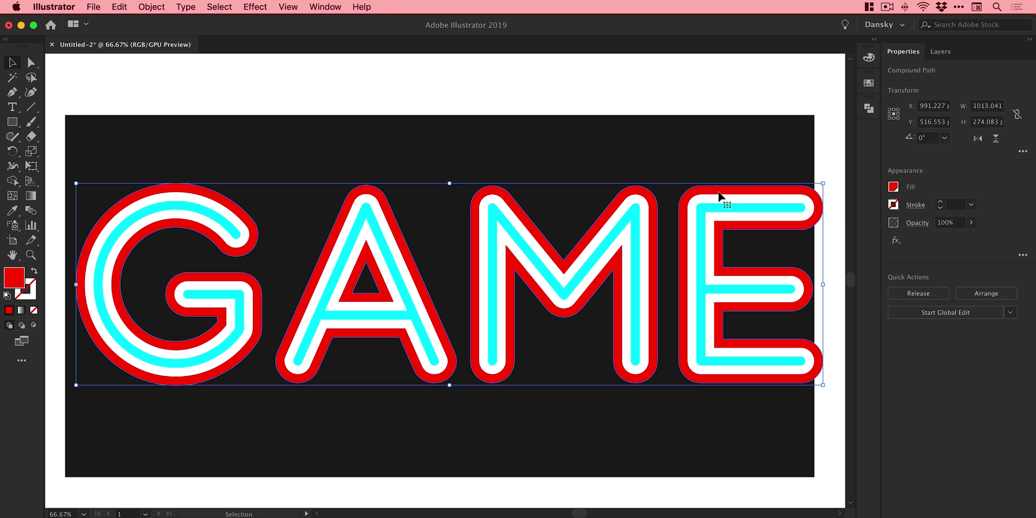
{"action": "left_click", "coordinate": [724, 195], "text": "shift"}
{"action": "left_click", "coordinate": [866, 110]}
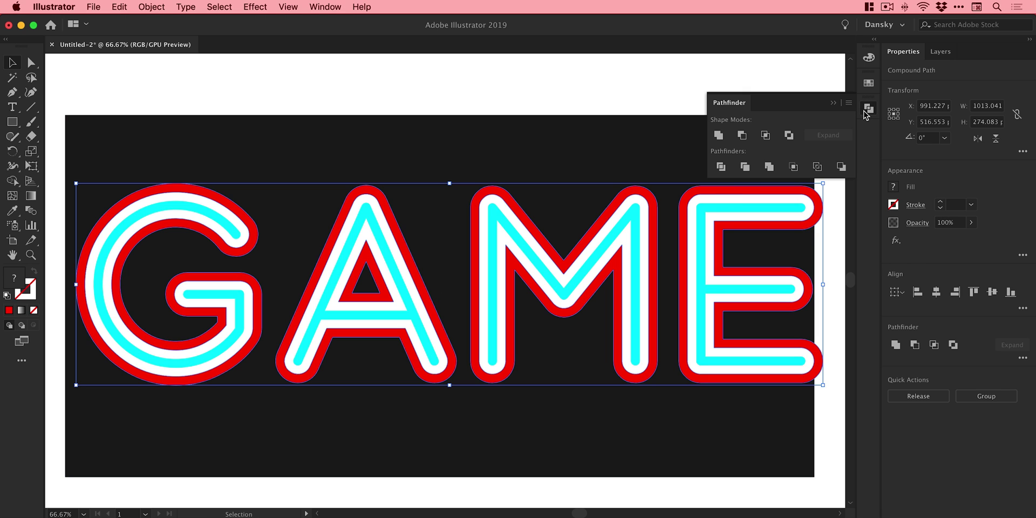
{"action": "left_click", "coordinate": [736, 138]}
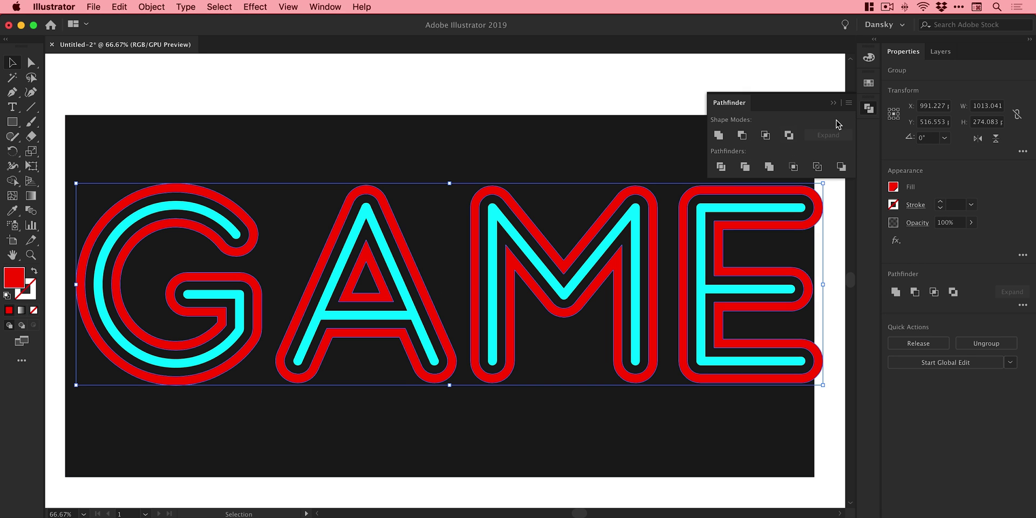
{"action": "left_click", "coordinate": [868, 110]}
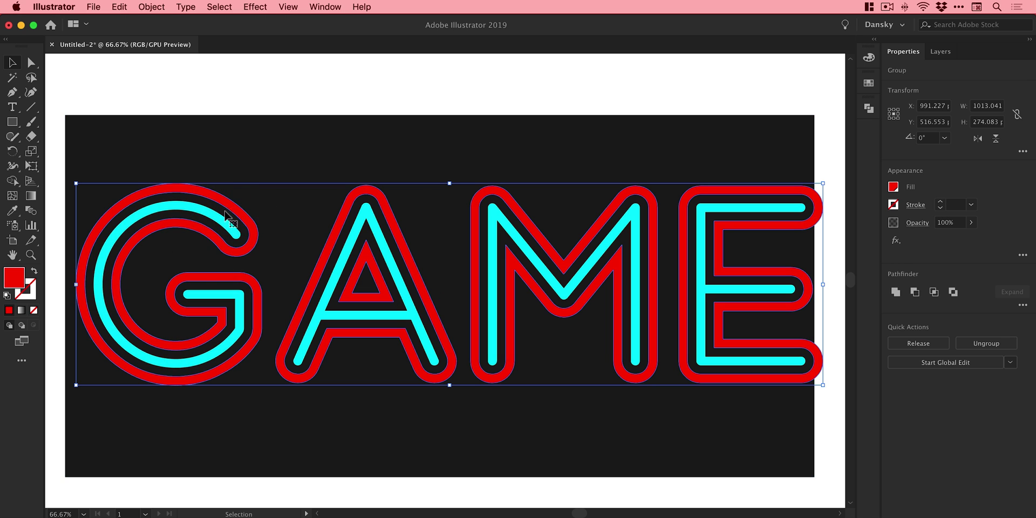
Delete the dark grey rectangle behind the lettering.
{"action": "left_click", "coordinate": [404, 83]}
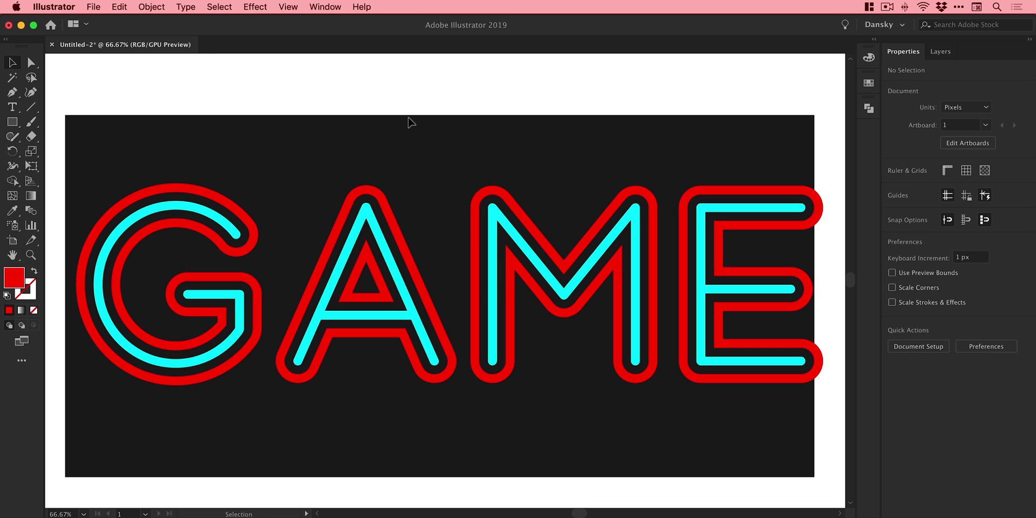
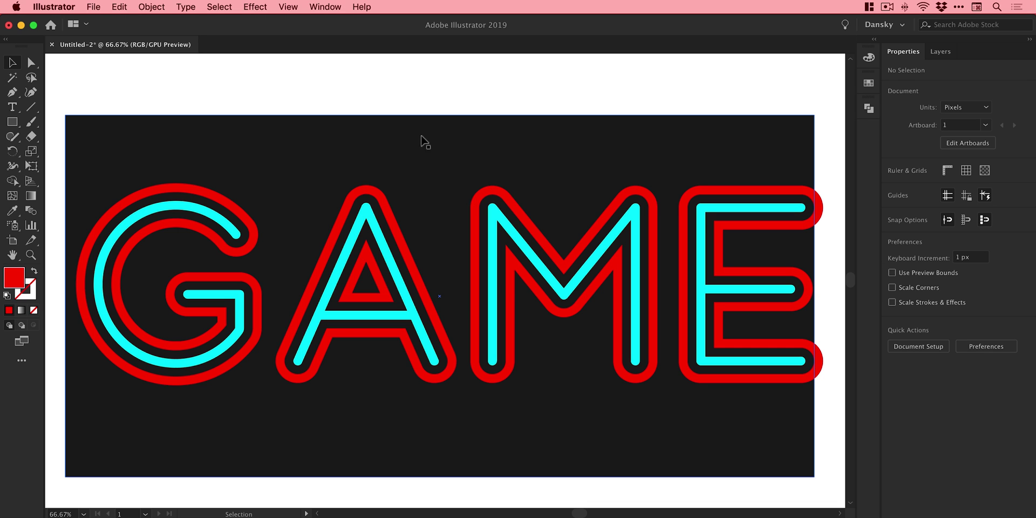
{"action": "left_click", "coordinate": [425, 156]}
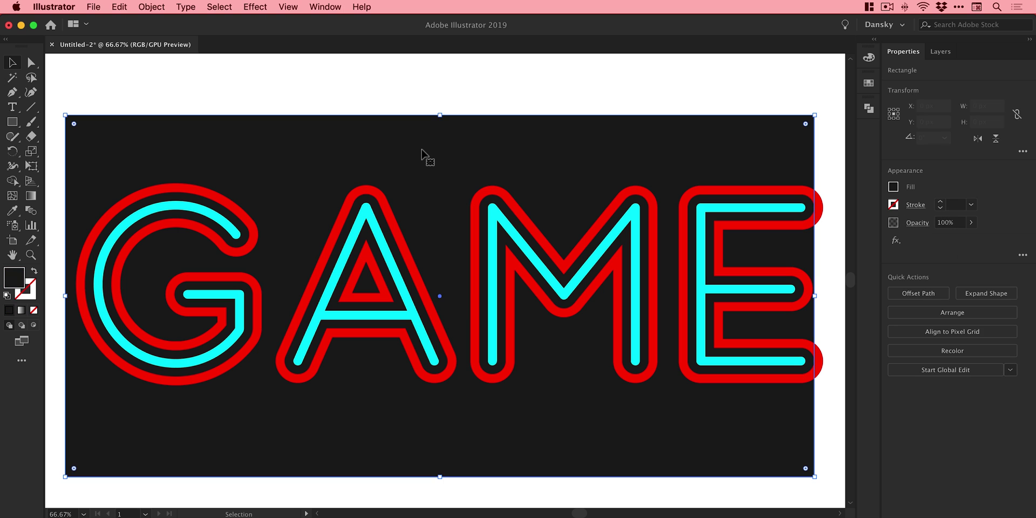
{"action": "key", "text": "Delete"}
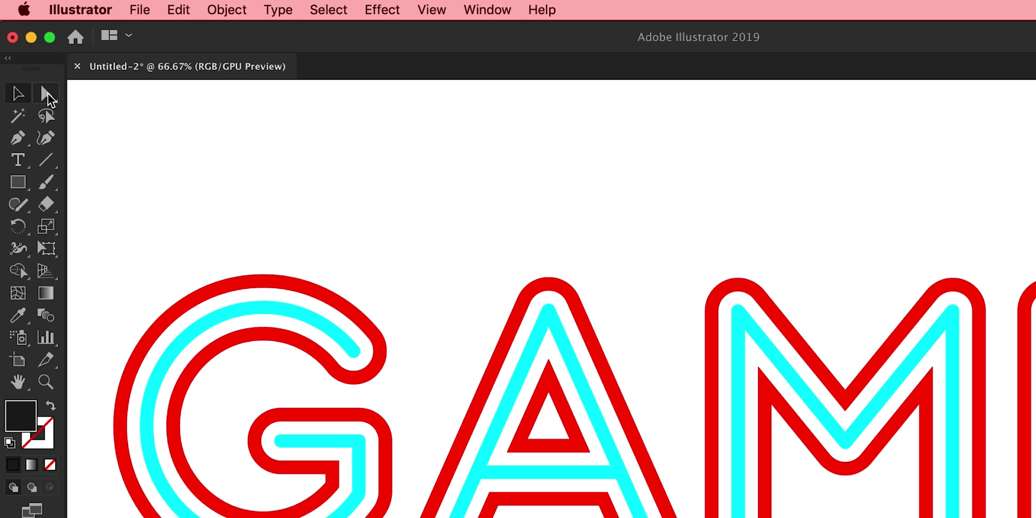
Delete the inner and outer paths of the red triangle inside the letter A.
{"action": "left_click", "coordinate": [48, 93]}
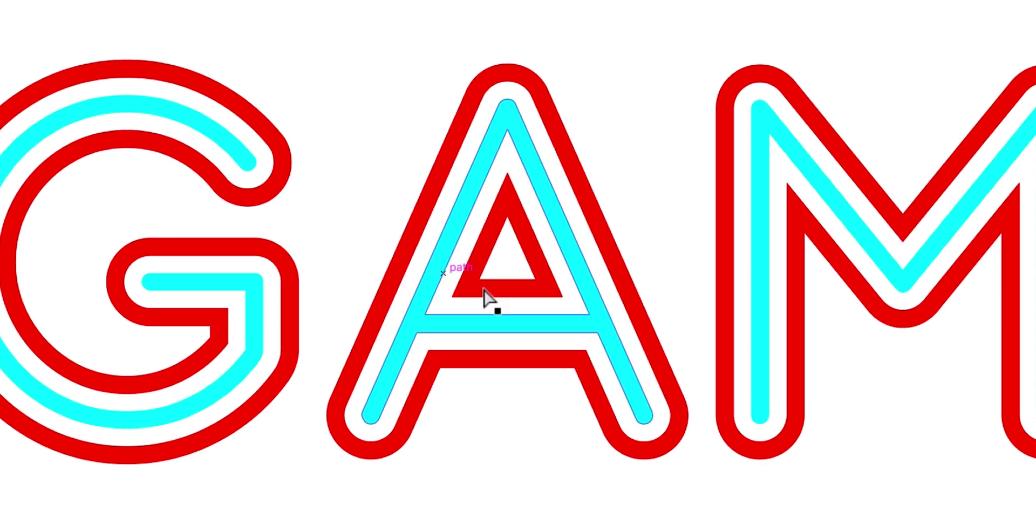
{"action": "left_click", "coordinate": [509, 281]}
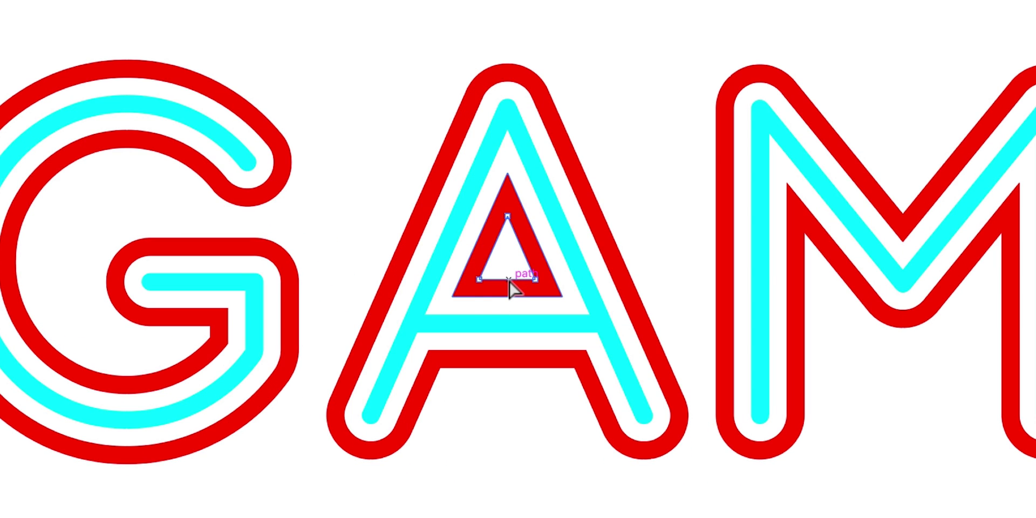
{"action": "key", "text": "Delete"}
{"action": "left_click", "coordinate": [463, 296]}
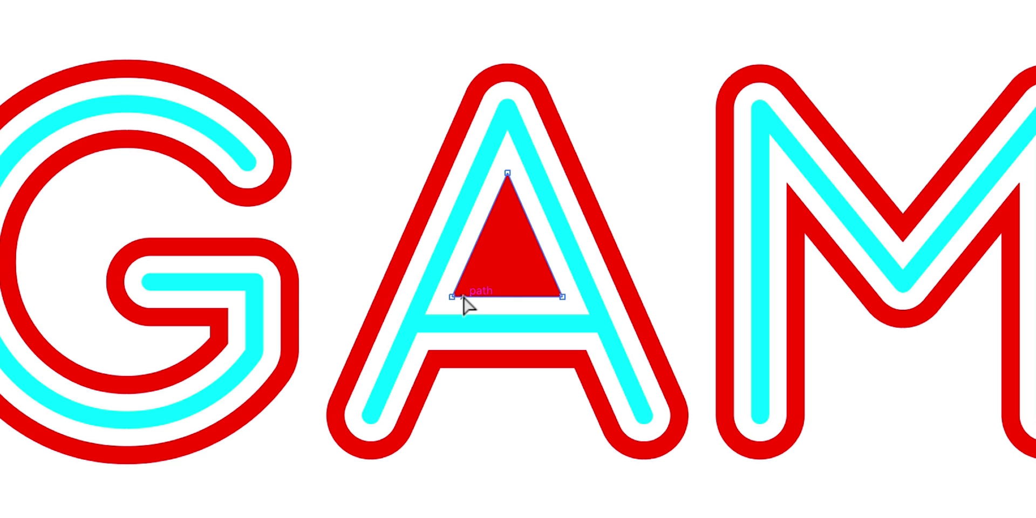
{"action": "key", "text": "Delete"}
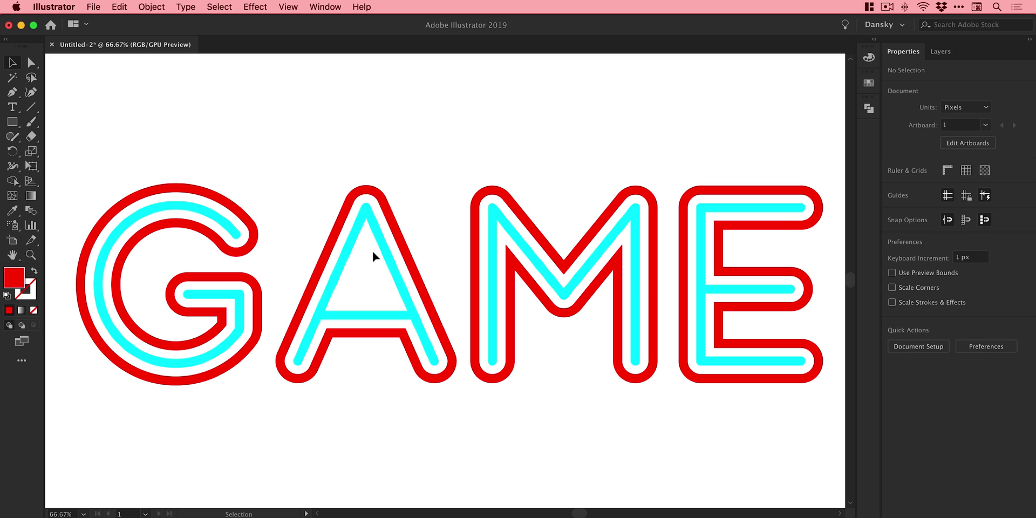
Ungroup the red outline shapes so each letter's outline is separate.
{"action": "left_click_drag", "start_coordinate": [335, 134], "coordinate": [386, 446]}
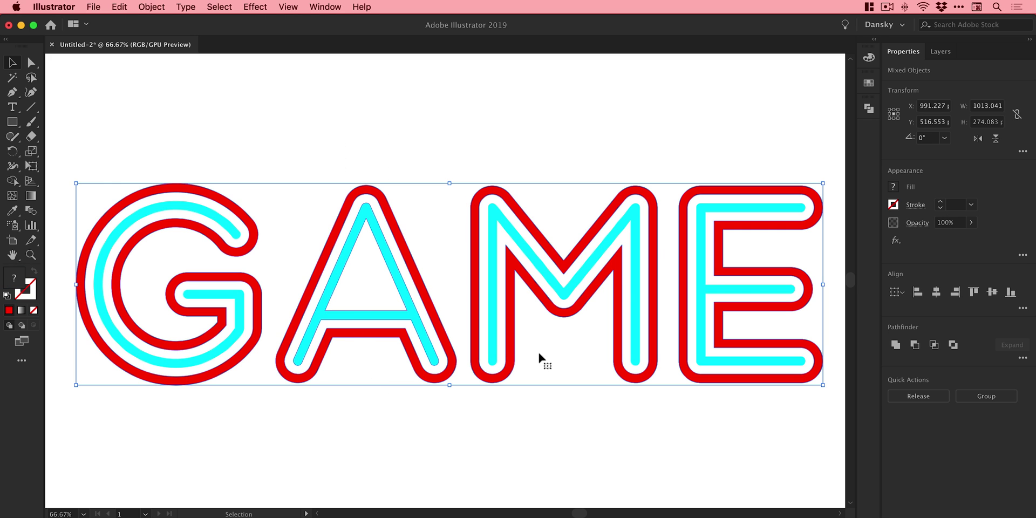
{"action": "left_click", "coordinate": [152, 6]}
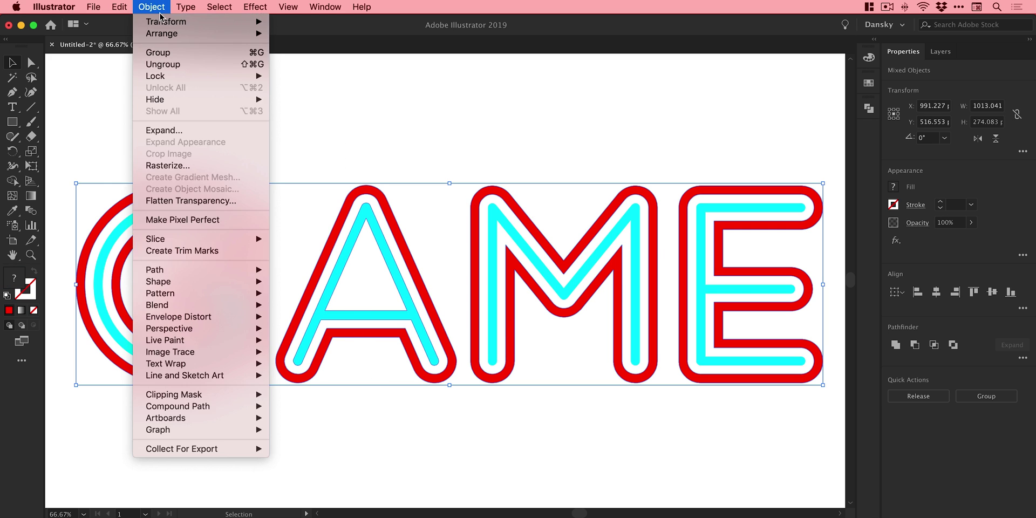
{"action": "left_click", "coordinate": [162, 65]}
Group the cyan and red shapes of the A together, and those of the G together.
{"action": "left_click_drag", "start_coordinate": [331, 122], "coordinate": [397, 481]}
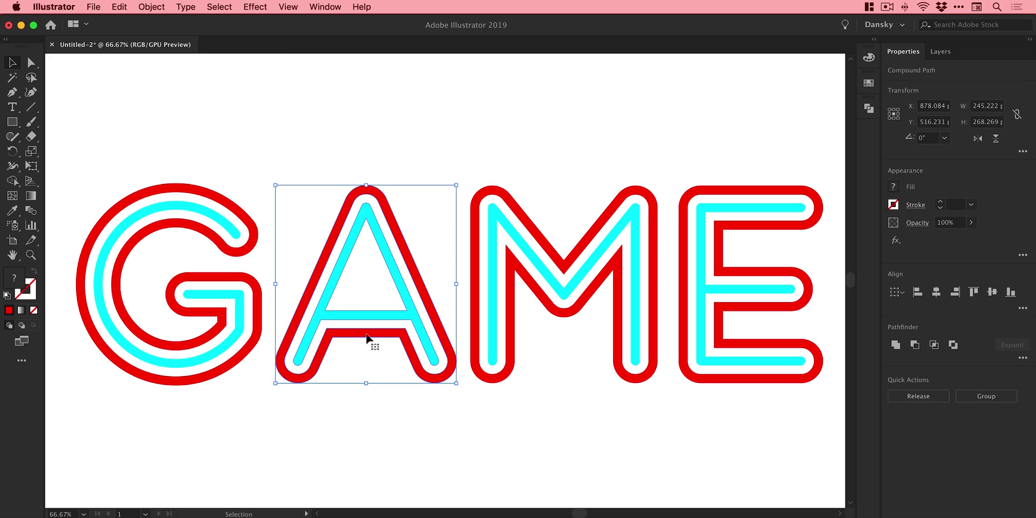
{"action": "left_click", "coordinate": [152, 7]}
{"action": "left_click", "coordinate": [163, 54]}
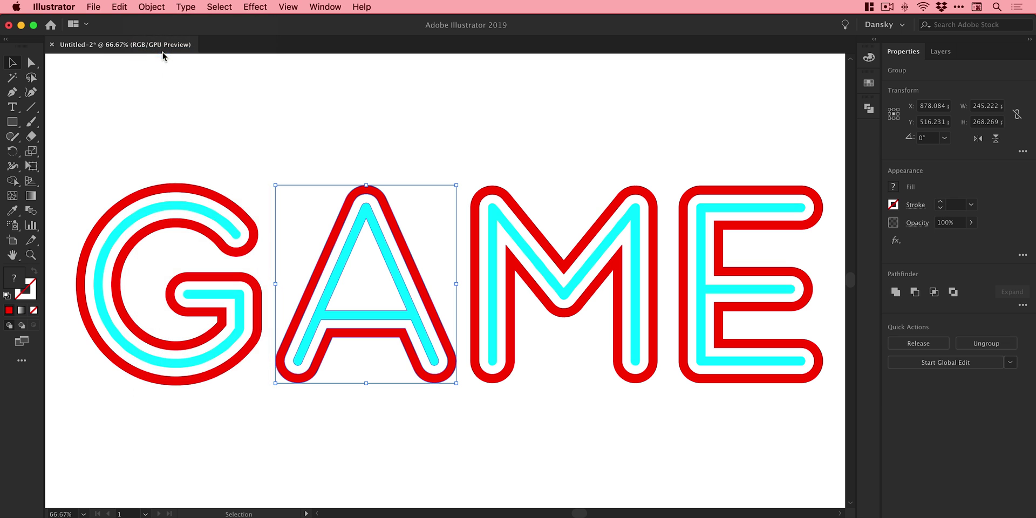
{"action": "left_click_drag", "start_coordinate": [160, 146], "coordinate": [180, 432]}
{"action": "left_click", "coordinate": [152, 7]}
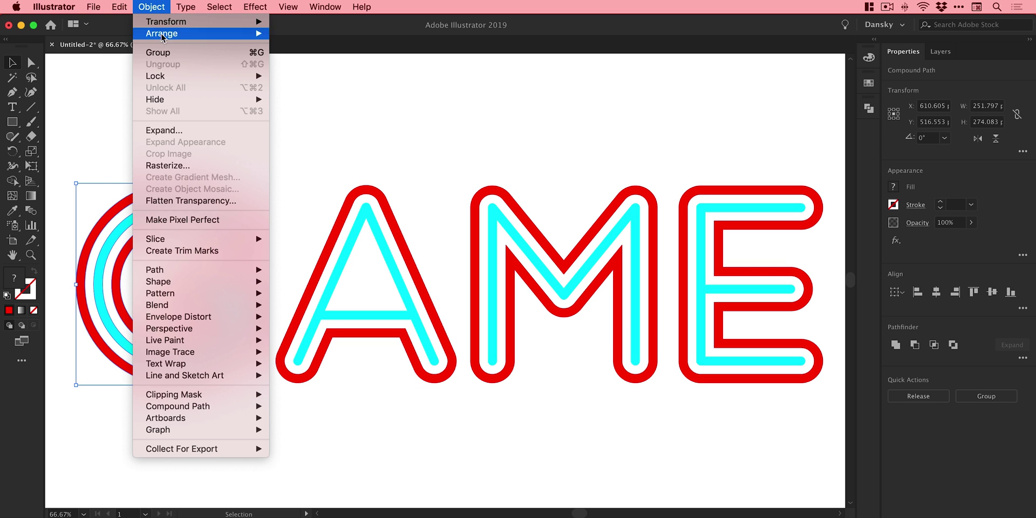
{"action": "left_click", "coordinate": [163, 54]}
Group the cyan and red shapes of the M together, and those of the E together.
{"action": "left_click", "coordinate": [527, 305]}
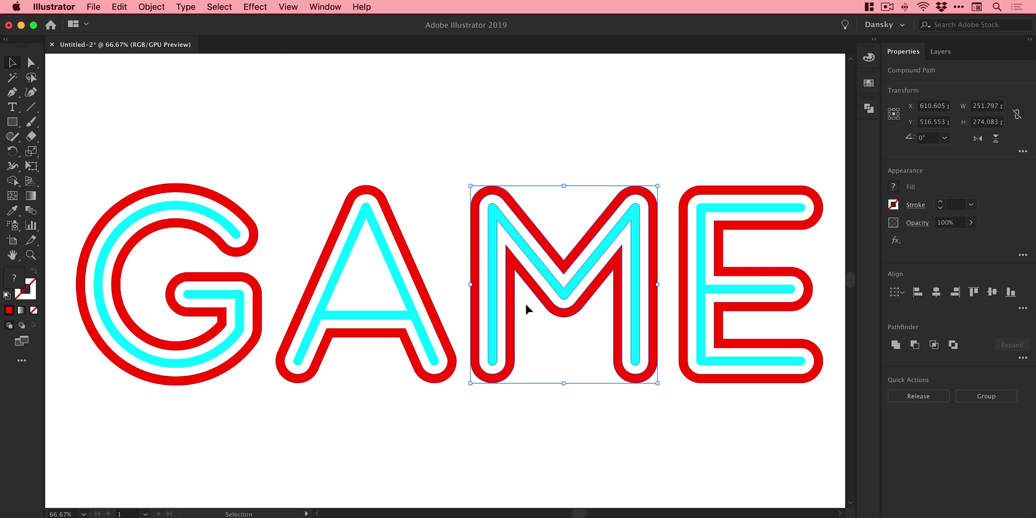
{"action": "left_click", "coordinate": [152, 7]}
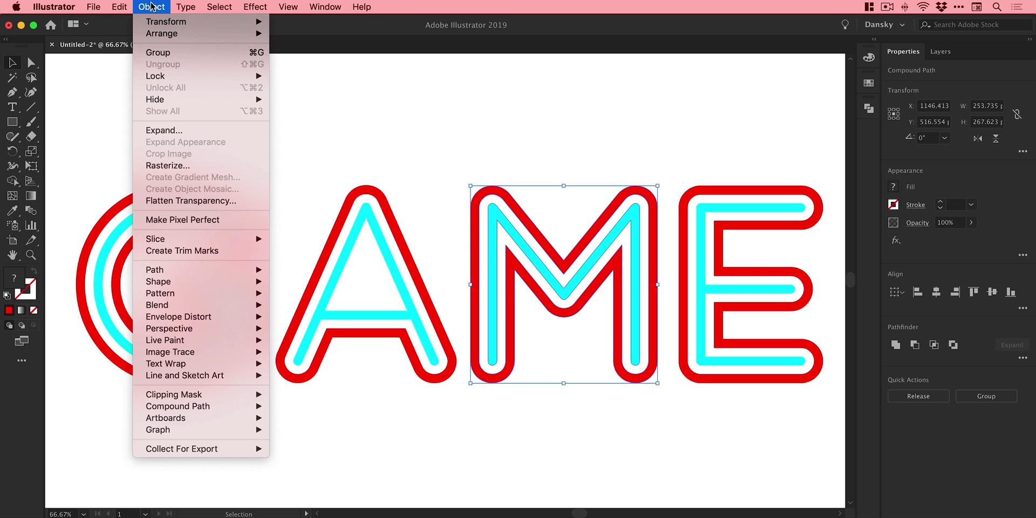
{"action": "left_click", "coordinate": [166, 50]}
{"action": "left_click", "coordinate": [766, 380]}
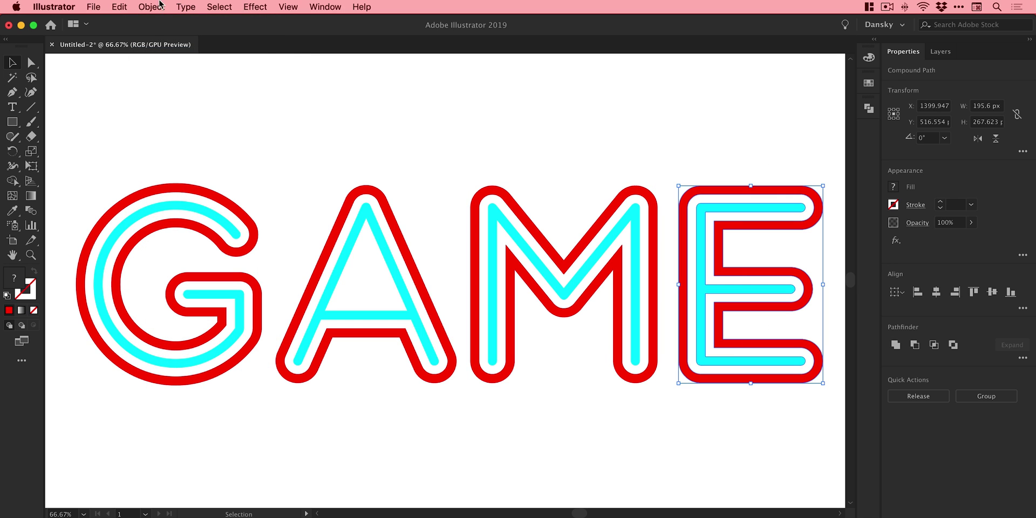
{"action": "left_click", "coordinate": [153, 7]}
{"action": "left_click", "coordinate": [166, 53]}
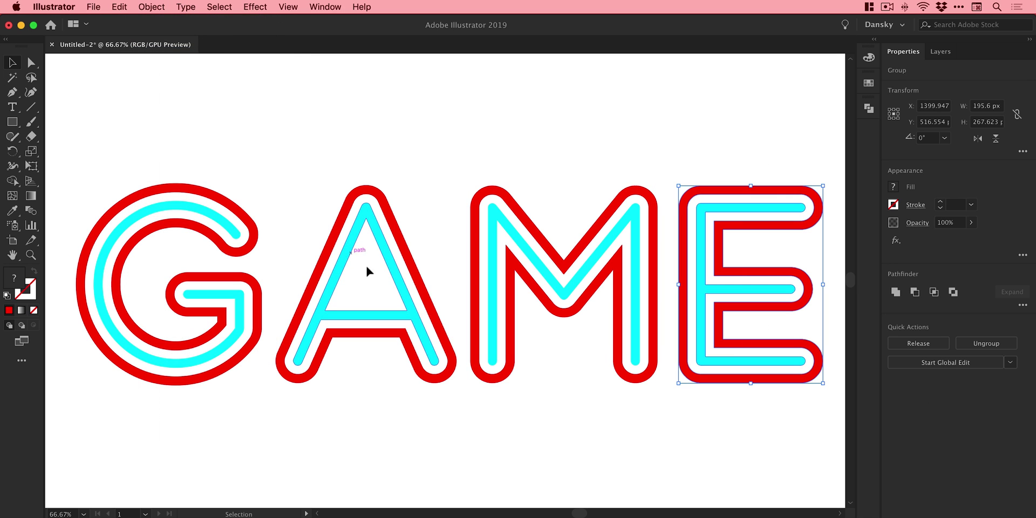
Move the A and M groups slightly left to tighten the letter spacing.
{"action": "left_click", "coordinate": [399, 288]}
{"action": "left_click_drag", "start_coordinate": [496, 288], "coordinate": [493, 286]}
Try moving the E left right up against the M, and undo that move.
{"action": "left_click_drag", "start_coordinate": [680, 291], "coordinate": [655, 291]}
{"action": "left_click", "coordinate": [681, 140]}
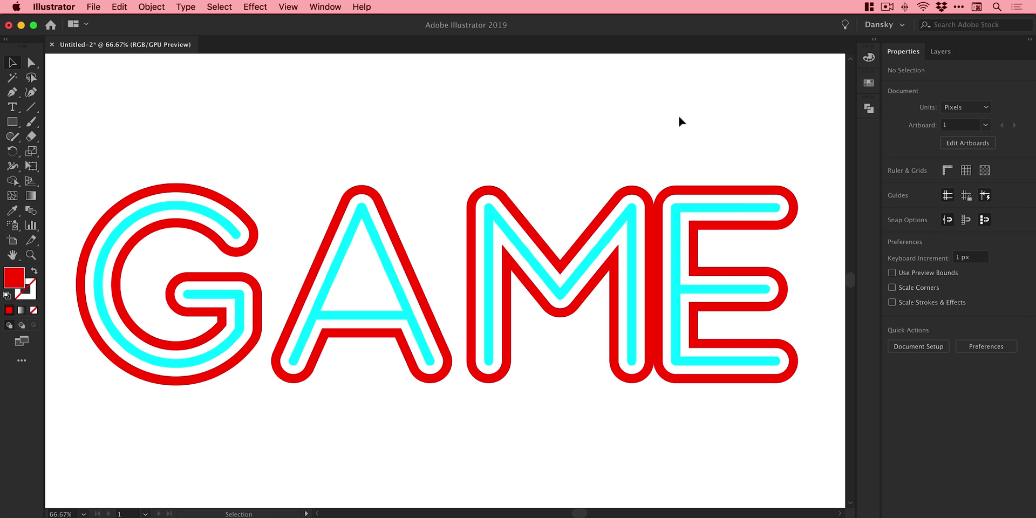
{"action": "key", "text": "a"}
{"action": "key", "text": "v"}
{"action": "key", "text": "super+z"}
{"action": "key", "text": "super+z"}
{"action": "key", "text": "super+z"}
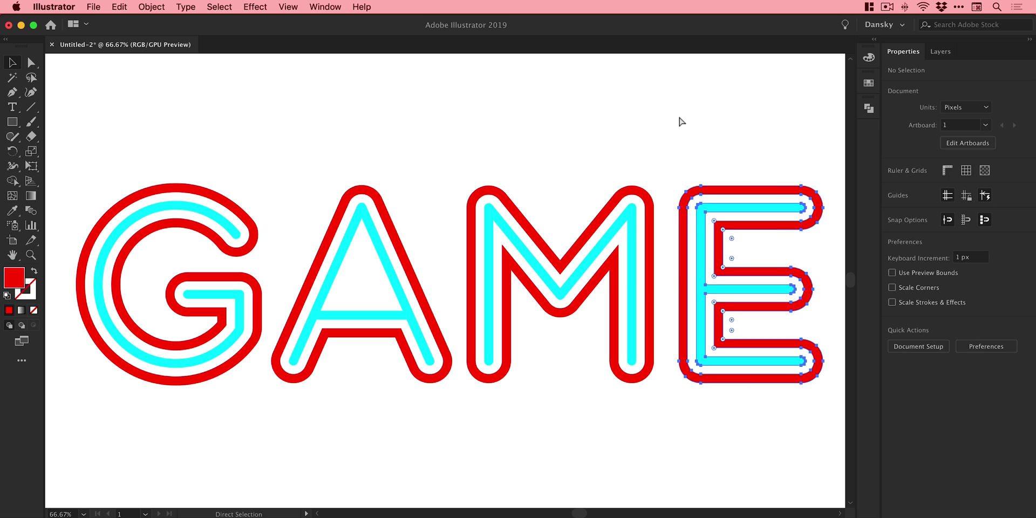
Move the E slightly left to even its gap with the M, and deselect it.
{"action": "left_click_drag", "start_coordinate": [711, 186], "coordinate": [695, 194]}
{"action": "left_click", "coordinate": [690, 111]}
{"action": "left_click", "coordinate": [694, 137]}
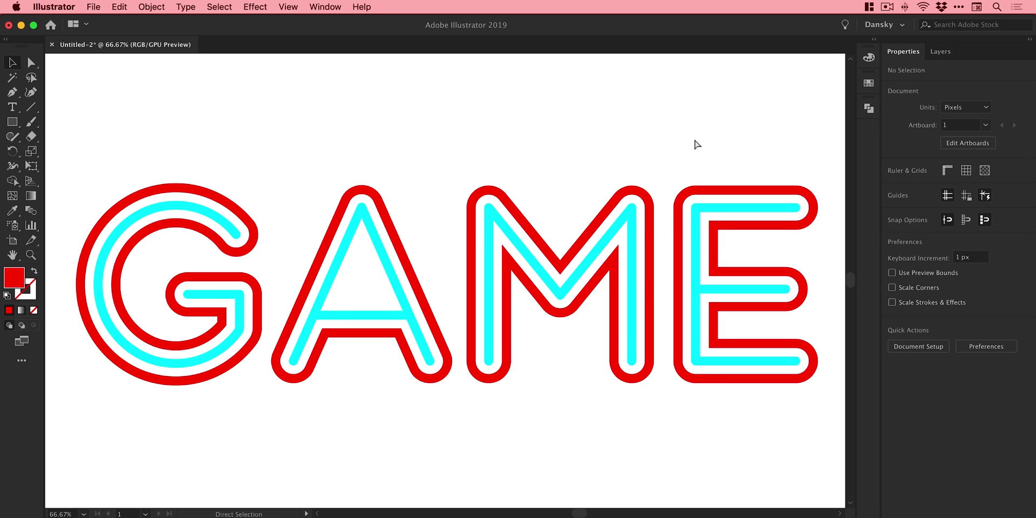
Reposition the whole GAME lettering slightly left and down toward the artboard's centre, and deselect it.
{"action": "key", "text": "super+minus"}
{"action": "key", "text": "super+minus"}
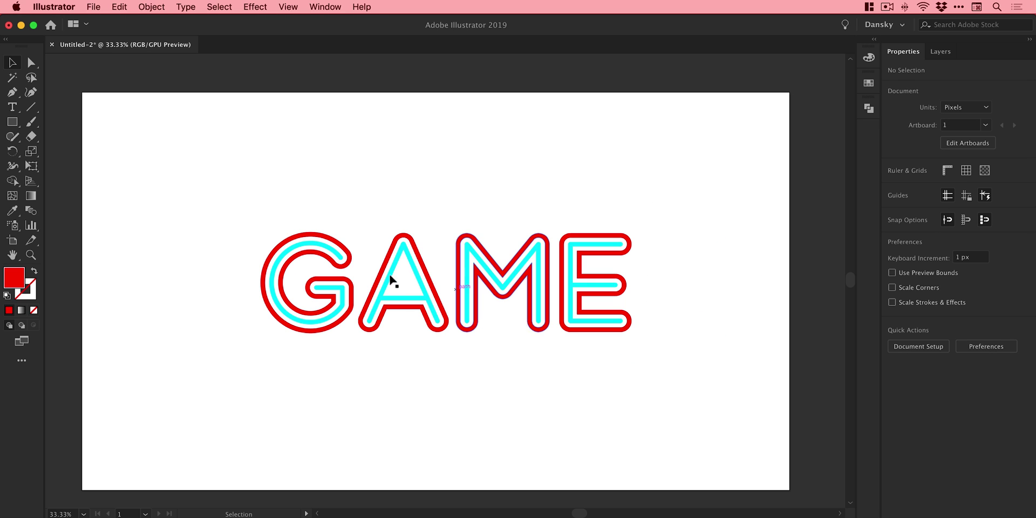
{"action": "left_click_drag", "start_coordinate": [228, 158], "coordinate": [647, 397]}
{"action": "left_click_drag", "start_coordinate": [563, 326], "coordinate": [553, 331]}
{"action": "left_click", "coordinate": [698, 167]}
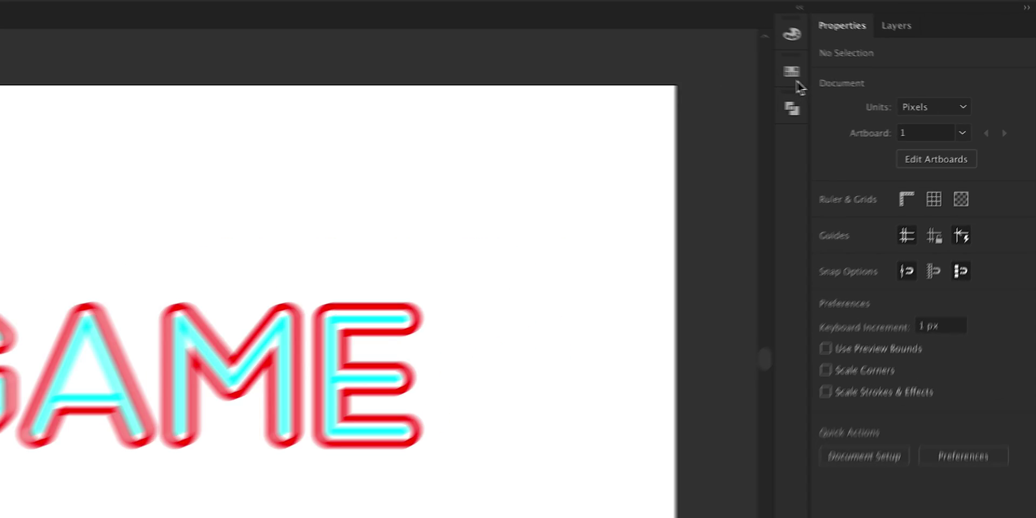
Change the global RGB Red swatch to a pink with green 41 and blue 125, with the preview turned on.
{"action": "left_click", "coordinate": [869, 82]}
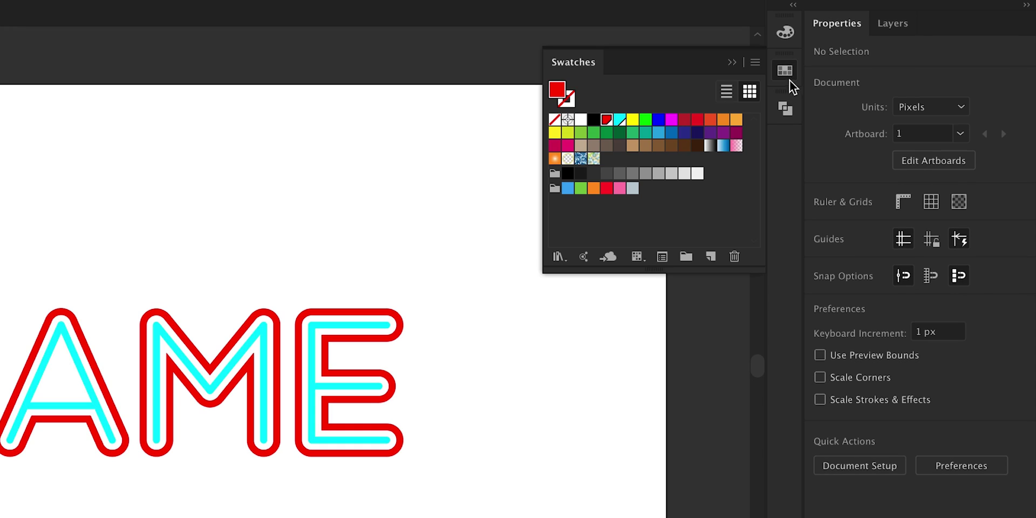
{"action": "double_click", "coordinate": [606, 120]}
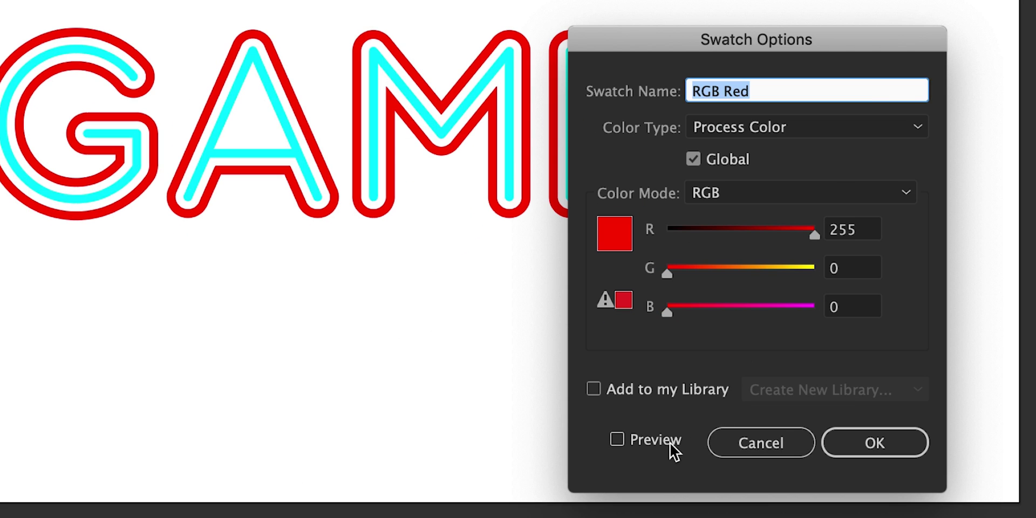
{"action": "left_click", "coordinate": [648, 440]}
{"action": "left_click_drag", "start_coordinate": [712, 306], "coordinate": [749, 309]}
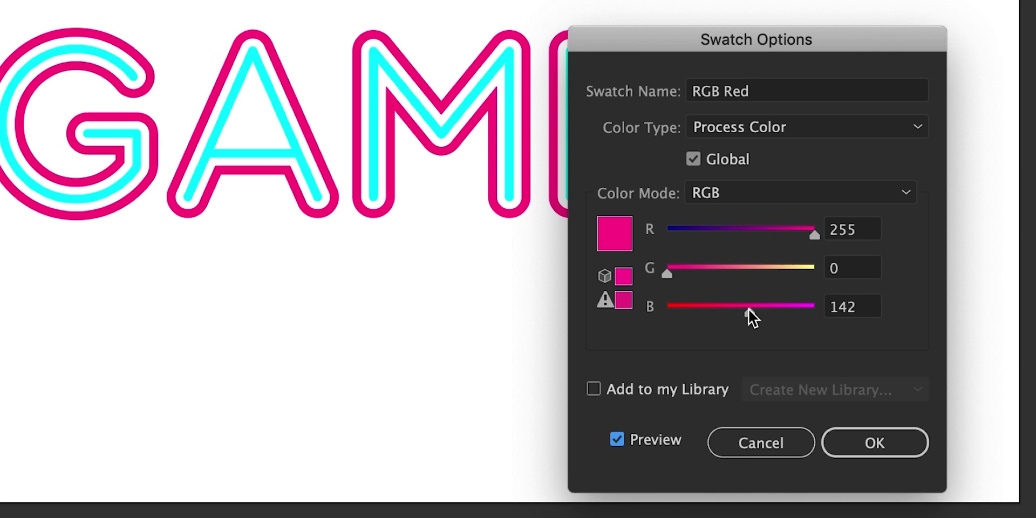
{"action": "left_click_drag", "start_coordinate": [682, 276], "coordinate": [691, 274]}
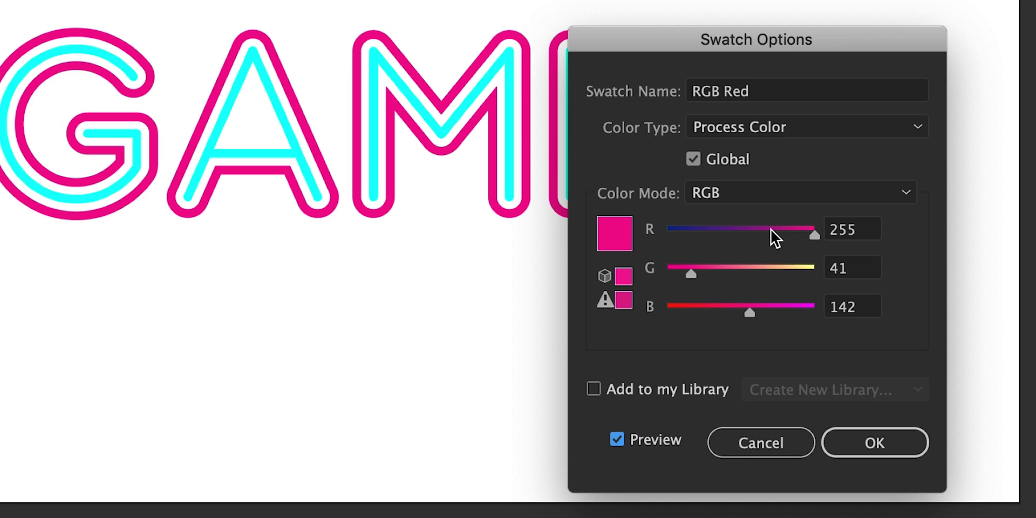
{"action": "left_click_drag", "start_coordinate": [749, 300], "coordinate": [739, 310]}
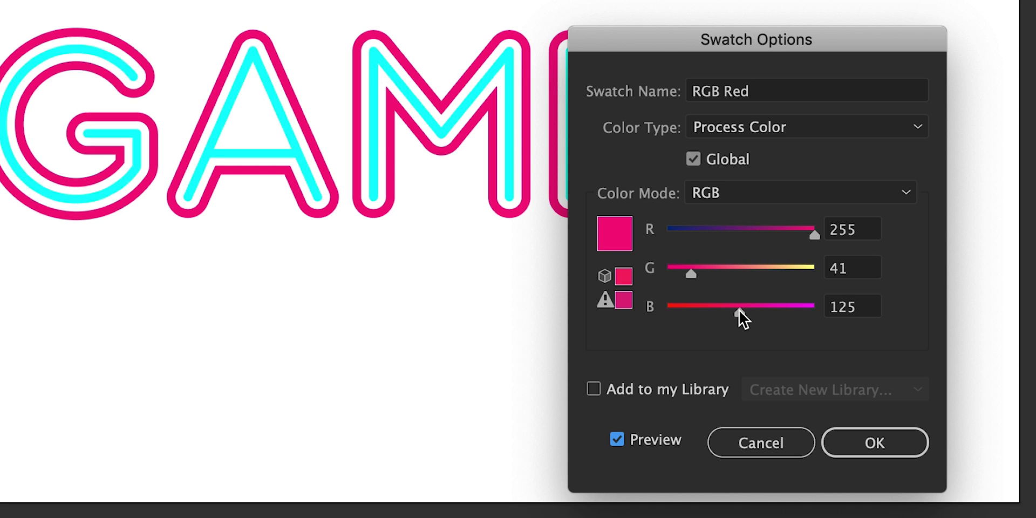
{"action": "left_click", "coordinate": [848, 436]}
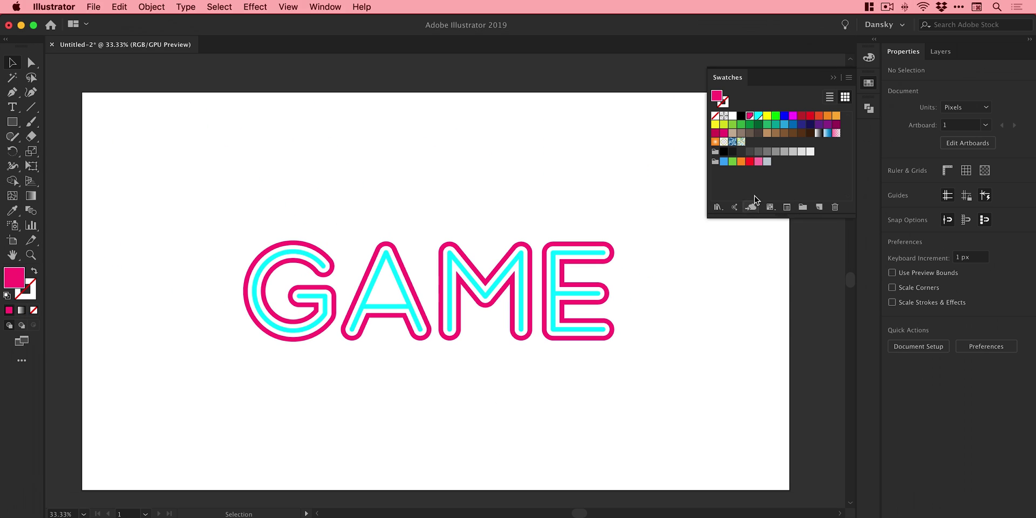
Change the global RGB Cyan swatch to a turquoise with green 222 and blue 220, and close the swatches.
{"action": "left_click", "coordinate": [758, 117]}
{"action": "double_click", "coordinate": [758, 116]}
{"action": "left_click", "coordinate": [588, 458]}
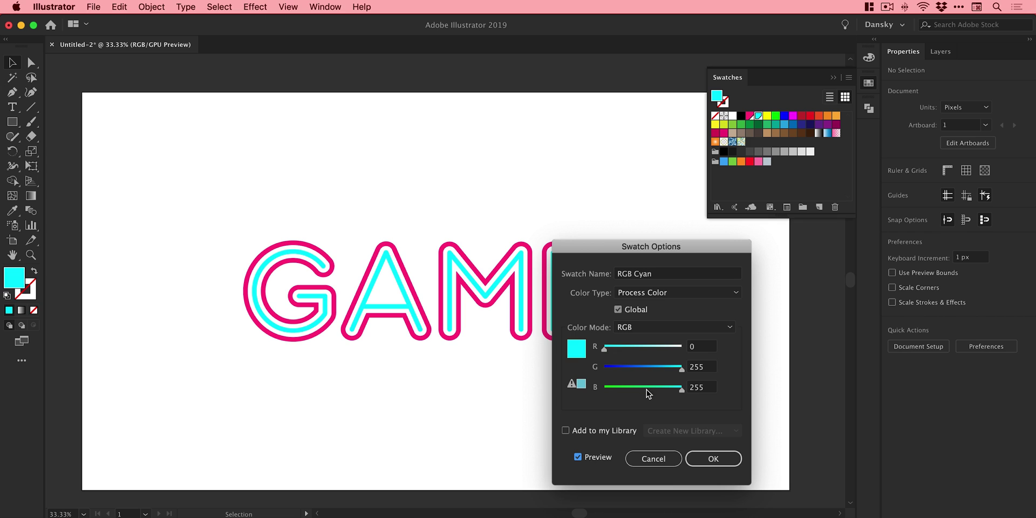
{"action": "left_click_drag", "start_coordinate": [673, 373], "coordinate": [669, 373]}
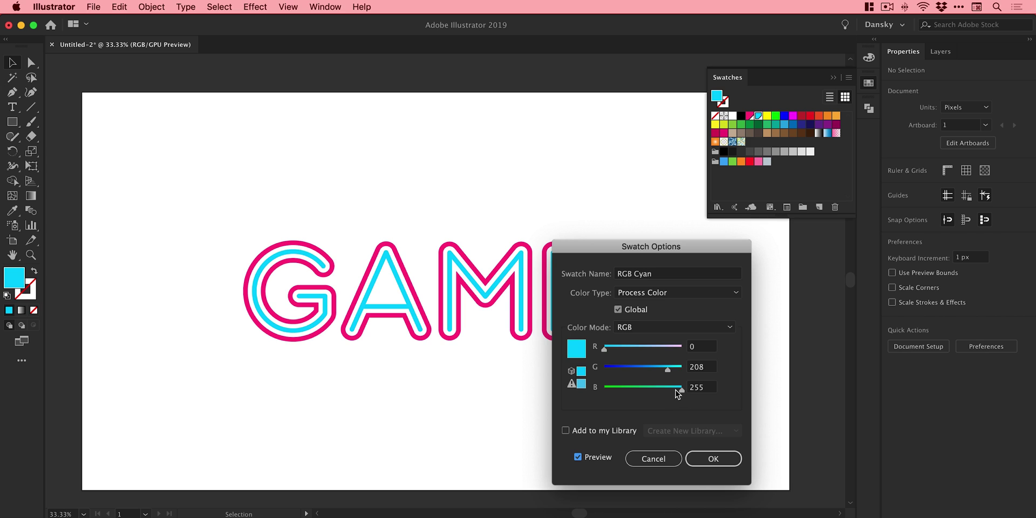
{"action": "left_click_drag", "start_coordinate": [677, 392], "coordinate": [672, 370]}
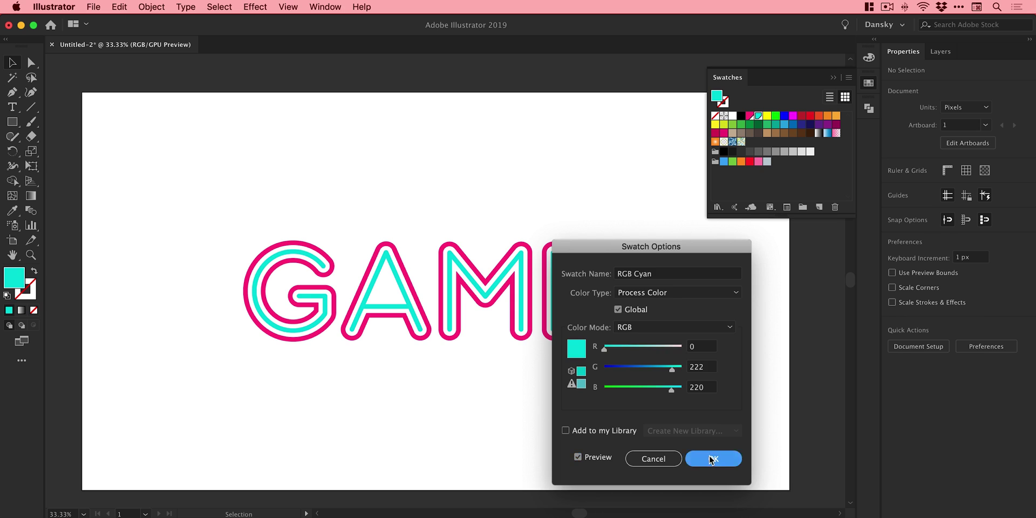
{"action": "left_click", "coordinate": [713, 458]}
{"action": "left_click", "coordinate": [868, 82]}
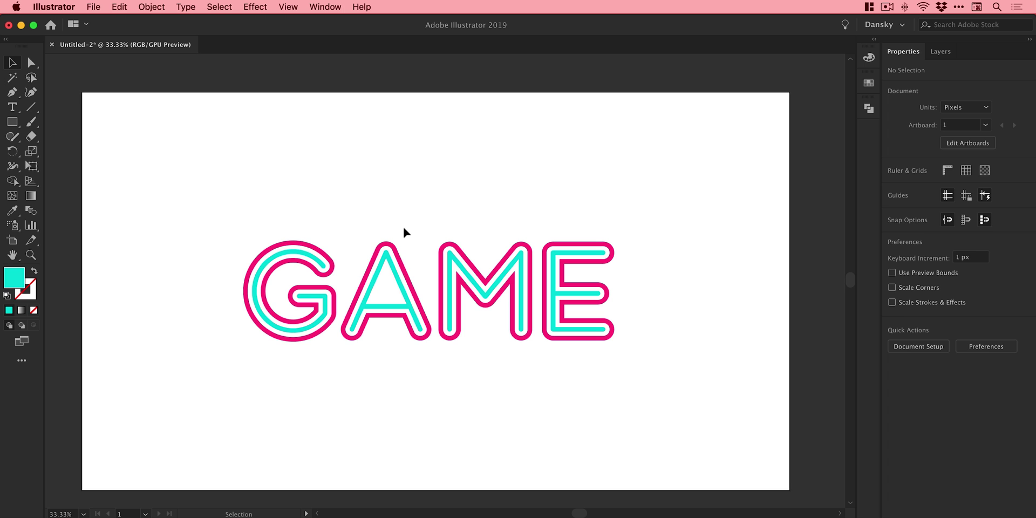
Draw a circle about 14 px in diameter with the Ellipse tool over the left curve of the G's turquoise stroke.
{"action": "key", "text": "z"}
{"action": "left_click_drag", "start_coordinate": [258, 288], "coordinate": [507, 412]}
{"action": "left_click_drag", "start_coordinate": [244, 307], "coordinate": [343, 373]}
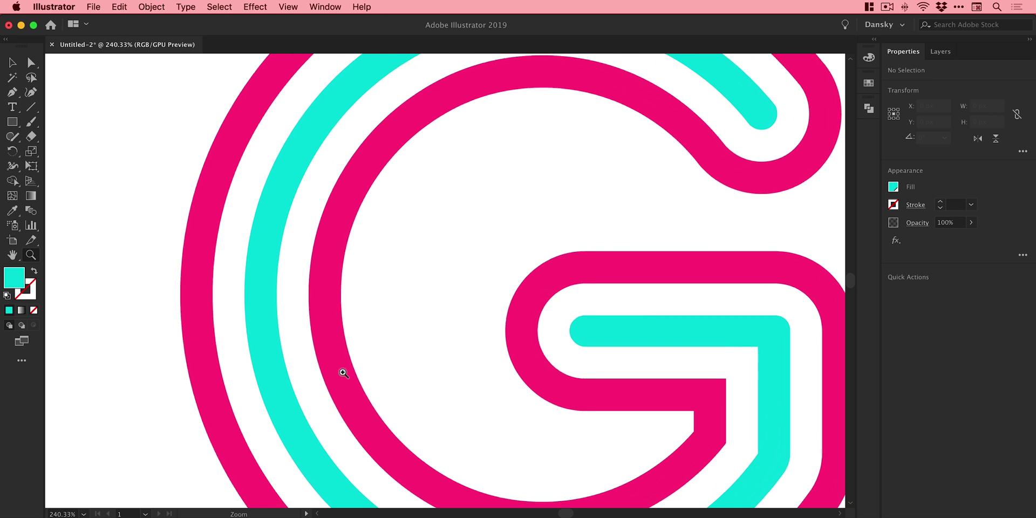
{"action": "key", "text": "v"}
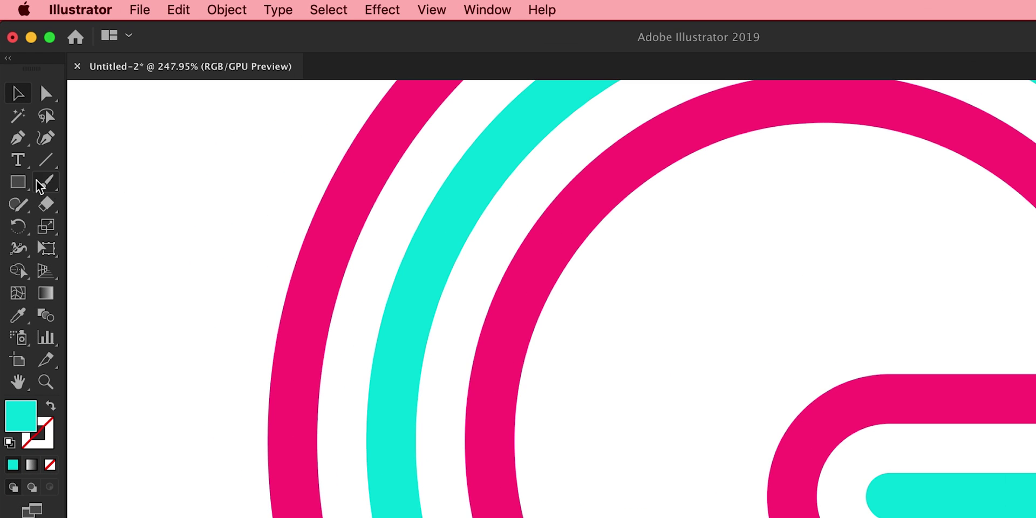
{"action": "left_click", "coordinate": [24, 182]}
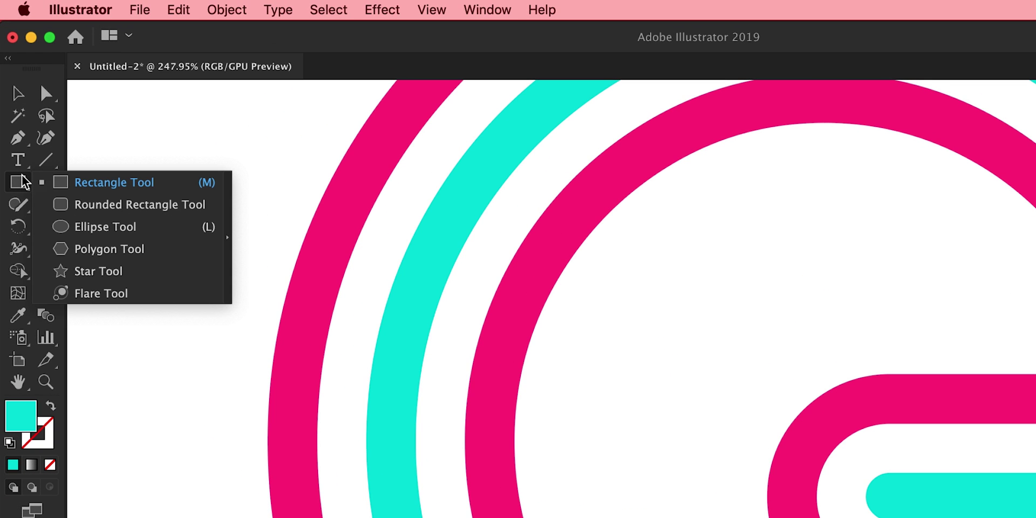
{"action": "left_click", "coordinate": [93, 227]}
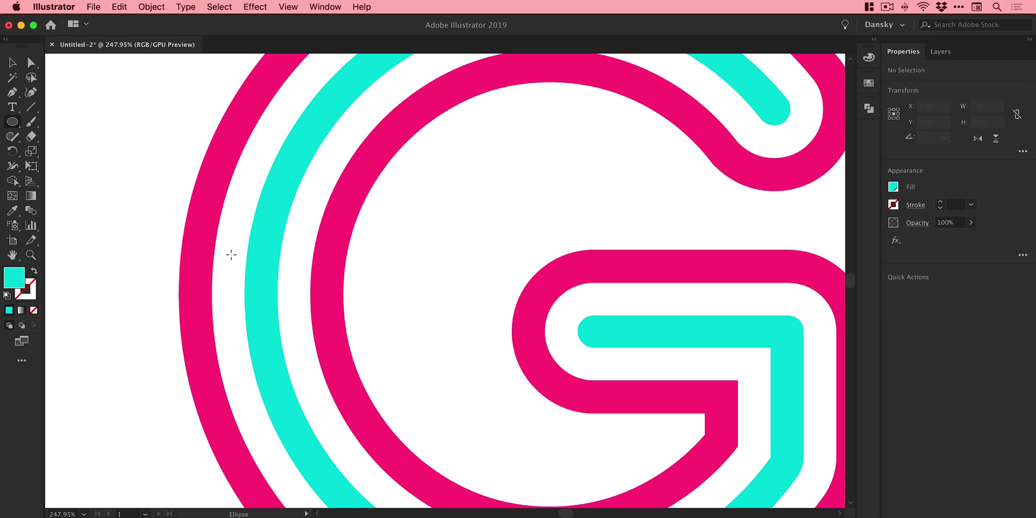
{"action": "left_click_drag", "start_coordinate": [231, 254], "coordinate": [271, 293]}
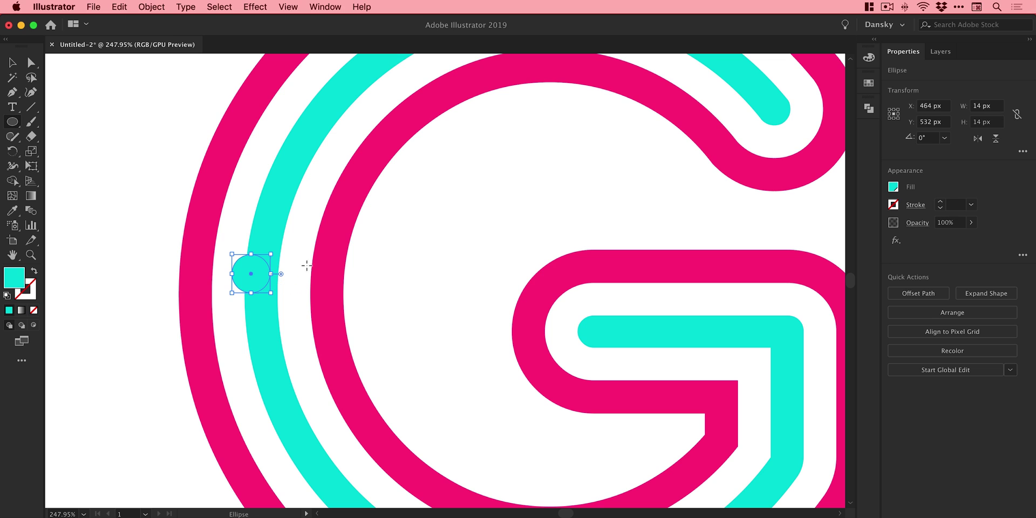
Fill the small circle on the G with white and deselect it.
{"action": "left_click", "coordinate": [869, 83]}
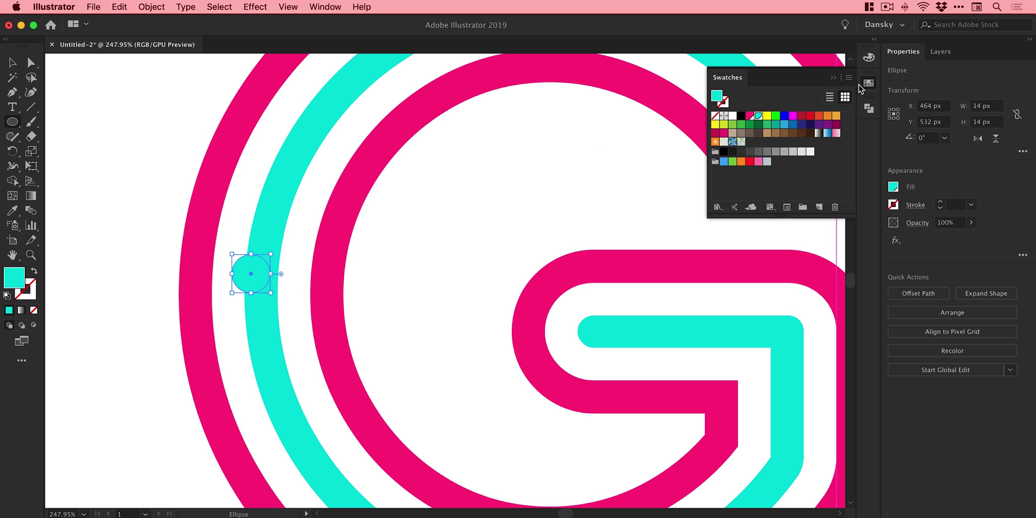
{"action": "left_click", "coordinate": [732, 115]}
{"action": "key", "text": "v"}
{"action": "left_click", "coordinate": [97, 115]}
Move the white circle over the middle of the G's turquoise stroke and turn off Snap to Pixel.
{"action": "key", "text": "z"}
{"action": "left_click_drag", "start_coordinate": [257, 275], "coordinate": [492, 373]}
{"action": "left_click_drag", "start_coordinate": [335, 376], "coordinate": [326, 259]}
{"action": "left_click", "coordinate": [274, 207]}
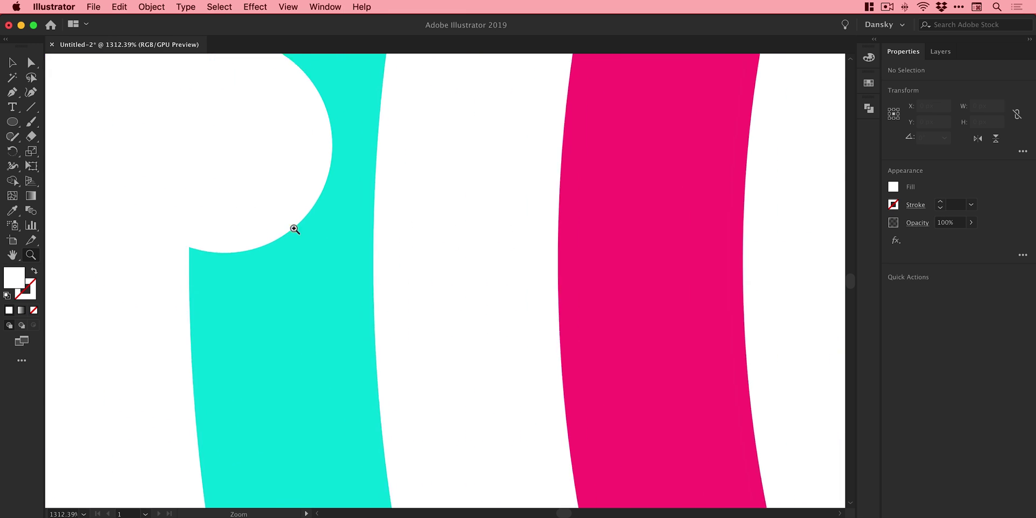
{"action": "key", "text": "v"}
{"action": "left_click_drag", "start_coordinate": [274, 207], "coordinate": [378, 387]}
{"action": "left_click", "coordinate": [288, 7]}
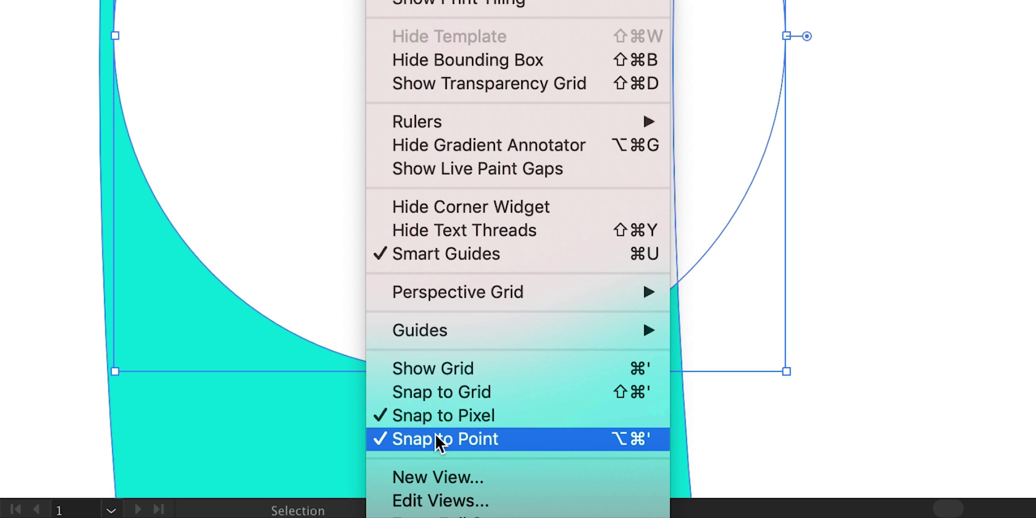
{"action": "left_click", "coordinate": [435, 417]}
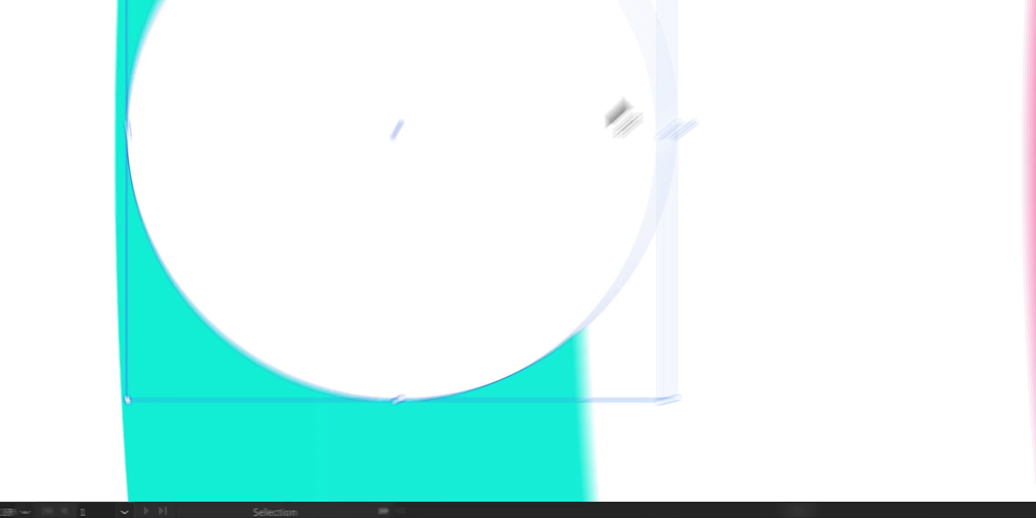
Align the circle with the turquoise stroke's right edge and scale it down proportionally to about 11.67 px, then deselect it.
{"action": "left_click_drag", "start_coordinate": [450, 276], "coordinate": [395, 292]}
{"action": "left_click_drag", "start_coordinate": [340, 268], "coordinate": [462, 291]}
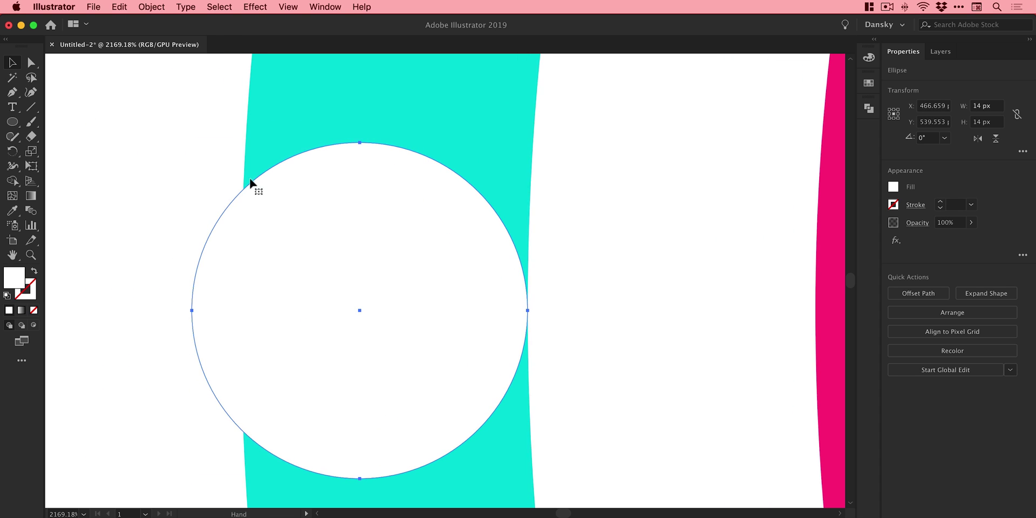
{"action": "left_click_drag", "start_coordinate": [191, 143], "coordinate": [241, 191]}
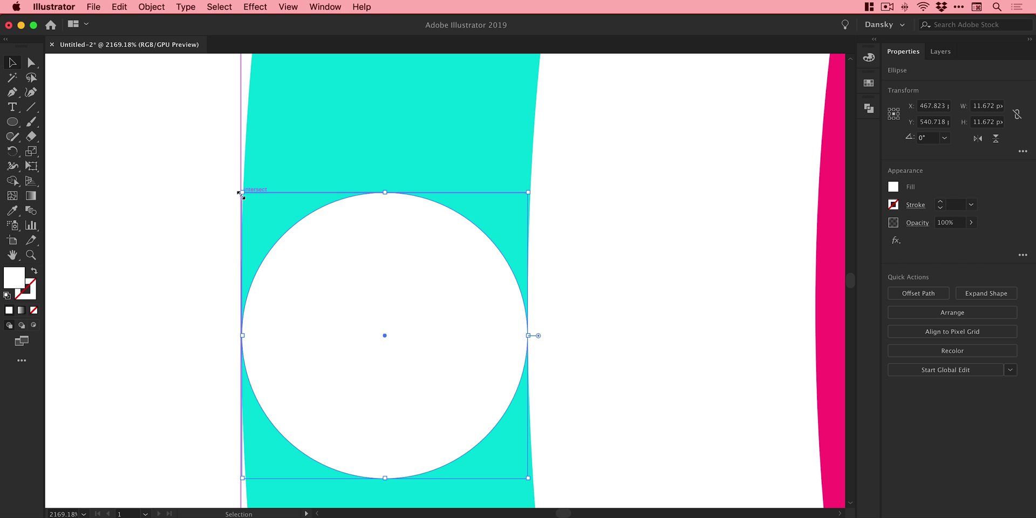
{"action": "left_click", "coordinate": [640, 316]}
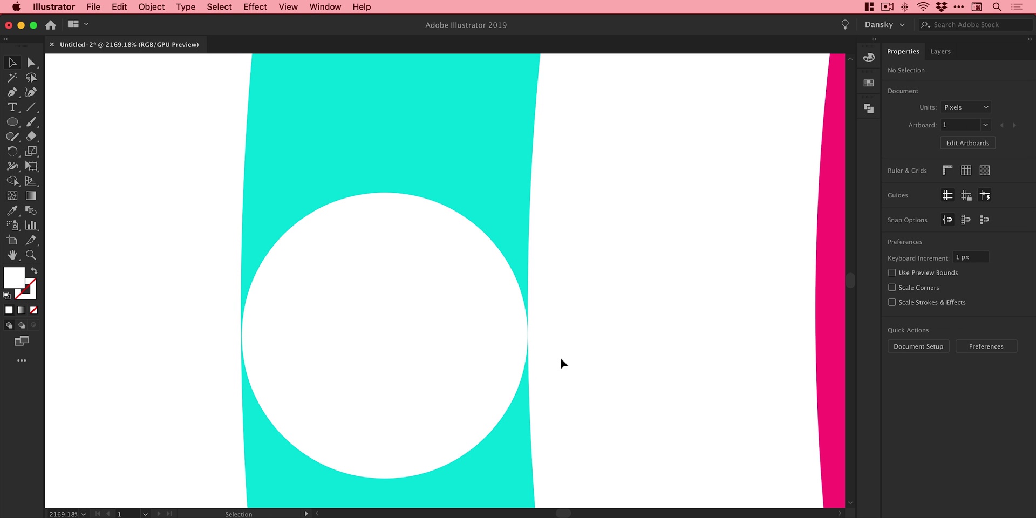
Enlarge the circle slightly from its upper-left corner to about 11.95 px so it meets the stroke's left edge.
{"action": "left_click", "coordinate": [301, 300]}
{"action": "key", "text": "z"}
{"action": "left_click_drag", "start_coordinate": [224, 283], "coordinate": [326, 370]}
{"action": "key", "text": "v"}
{"action": "left_click_drag", "start_coordinate": [255, 125], "coordinate": [252, 125]}
{"action": "left_click", "coordinate": [213, 205]}
Enlarge the circle slightly from its upper-right corner to about 11.99 px so it spans the stroke, and deselect it.
{"action": "key", "text": "space"}
{"action": "left_click_drag", "start_coordinate": [402, 269], "coordinate": [219, 237]}
{"action": "left_click", "coordinate": [487, 238]}
{"action": "scroll", "coordinate": [523, 189], "scroll_direction": "up", "scroll_amount": 2}
{"action": "scroll", "coordinate": [523, 189], "scroll_direction": "right", "scroll_amount": 1}
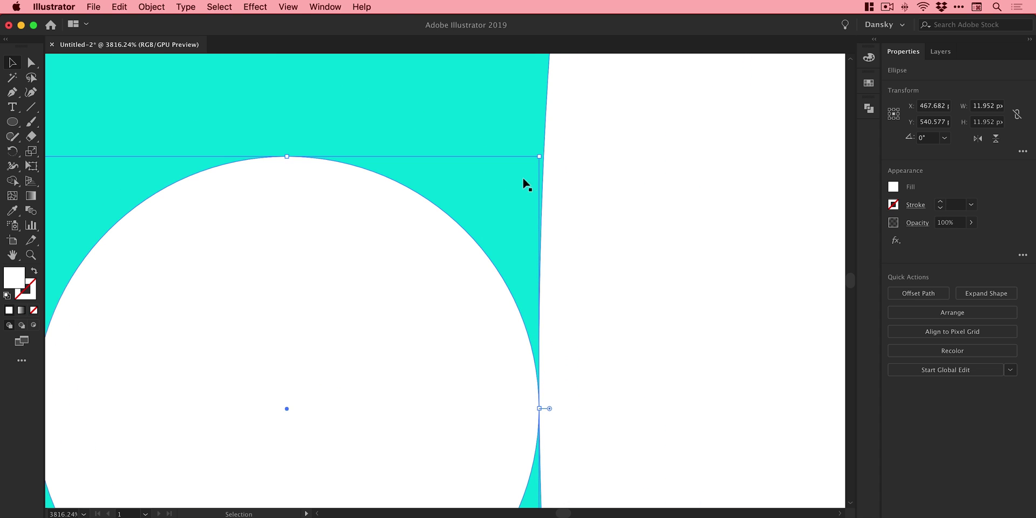
{"action": "left_click_drag", "start_coordinate": [540, 157], "coordinate": [541, 155]}
{"action": "left_click", "coordinate": [592, 285]}
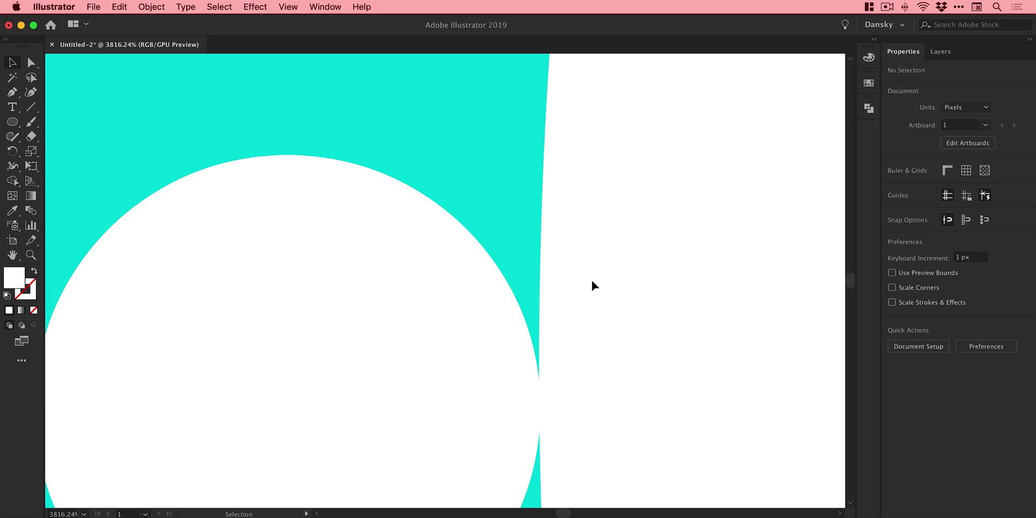
Duplicate the white circle a short distance down the G's turquoise stroke.
{"action": "key", "text": "a"}
{"action": "key", "text": "super+minus"}
{"action": "key", "text": "super+minus"}
{"action": "key", "text": "super+minus"}
{"action": "key", "text": "super+minus"}
{"action": "key", "text": "super+minus"}
{"action": "key", "text": "super+minus"}
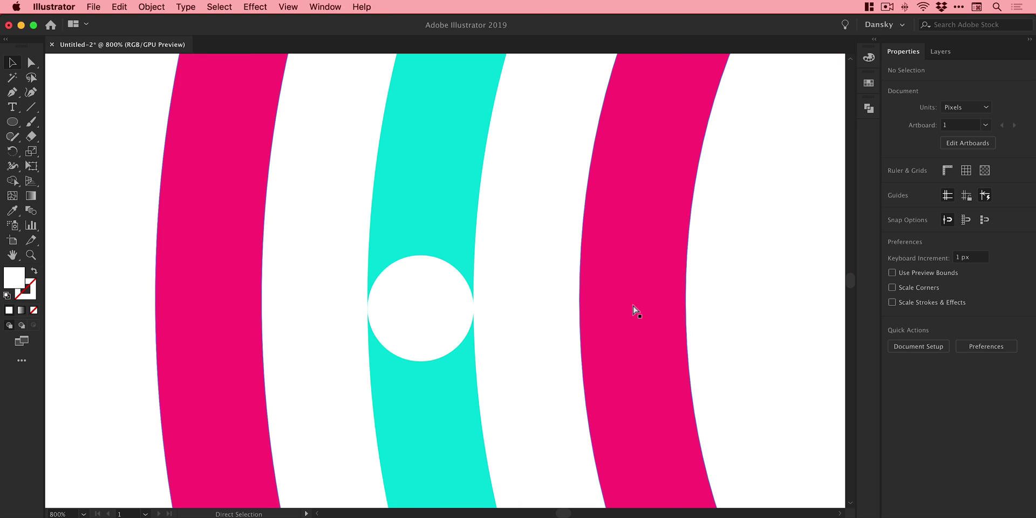
{"action": "left_click_drag", "start_coordinate": [629, 303], "coordinate": [377, 153]}
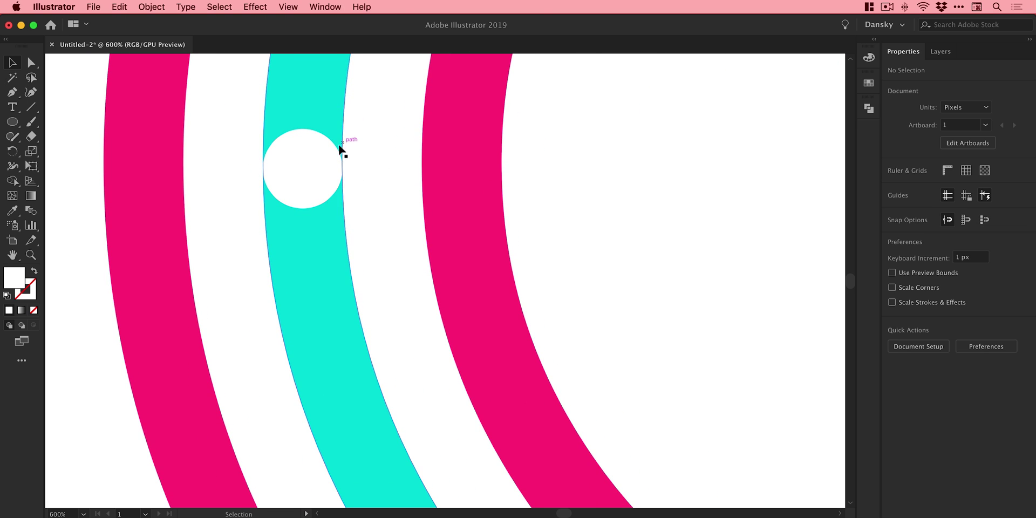
{"action": "left_click", "coordinate": [316, 153]}
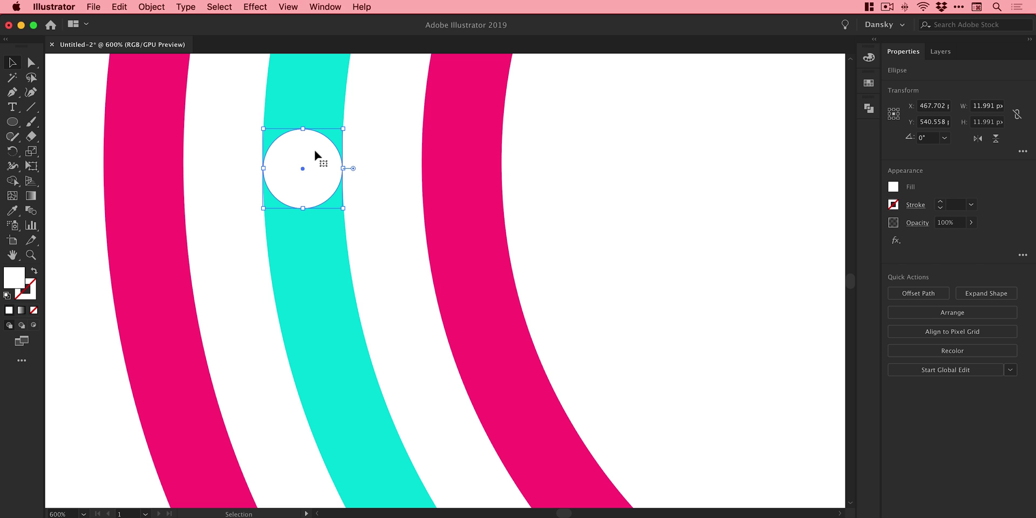
{"action": "left_click_drag", "start_coordinate": [315, 154], "coordinate": [339, 334]}
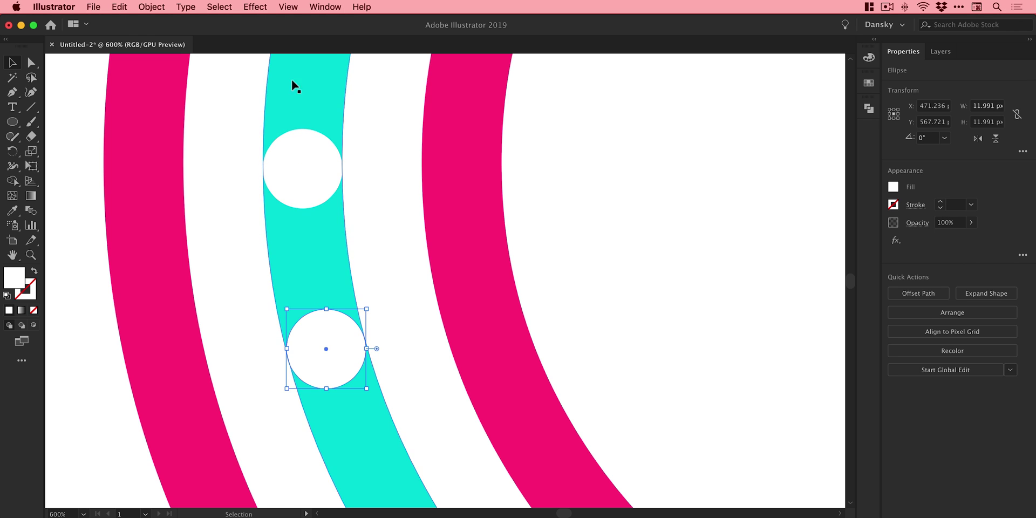
Adjust the position of the second circle so it sits within the curved turquoise stroke, and deselect it.
{"action": "scroll", "coordinate": [326, 337], "scroll_direction": "down", "scroll_amount": 3}
{"action": "scroll", "coordinate": [326, 337], "scroll_direction": "right", "scroll_amount": 1}
{"action": "mouse_move", "coordinate": [316, 283]}
{"action": "left_mouse_down"}
{"action": "mouse_move", "coordinate": [344, 359]}
{"action": "mouse_move", "coordinate": [301, 216]}
{"action": "mouse_move", "coordinate": [337, 348]}
{"action": "mouse_move", "coordinate": [321, 294]}
{"action": "mouse_move", "coordinate": [309, 288]}
{"action": "left_mouse_up"}
{"action": "key", "text": "z"}
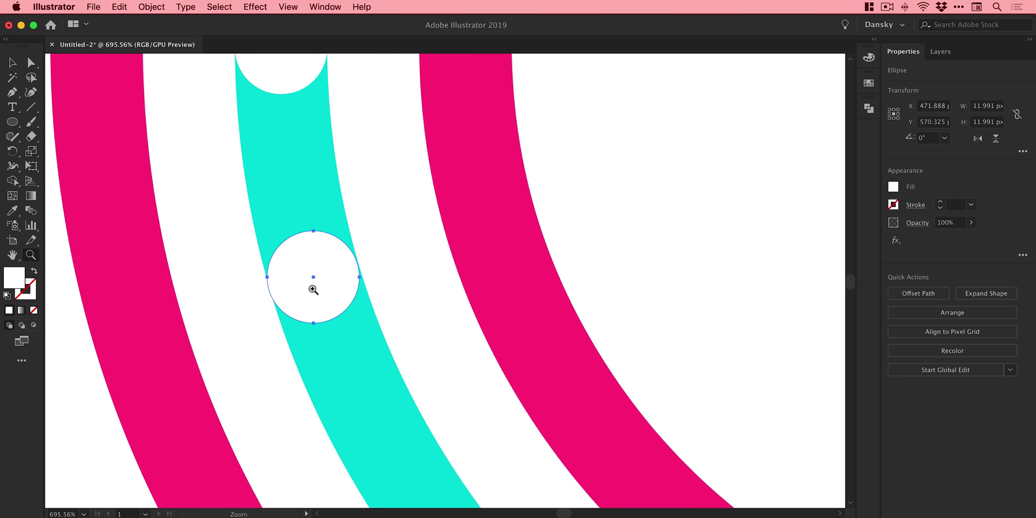
{"action": "key", "text": "super+equal"}
{"action": "key", "text": "super+equal"}
{"action": "key", "text": "super+equal"}
{"action": "key", "text": "super+equal"}
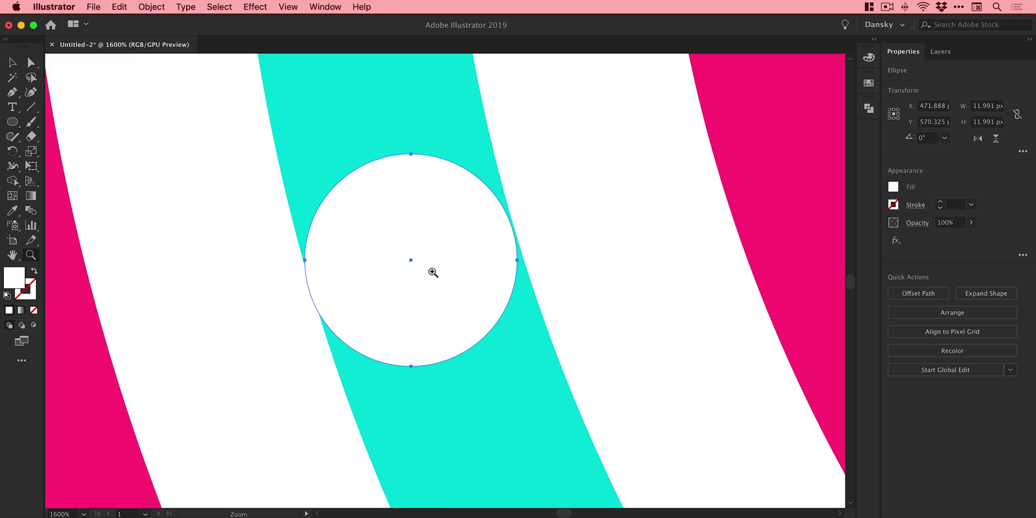
{"action": "key", "text": "v"}
{"action": "left_click_drag", "start_coordinate": [483, 283], "coordinate": [483, 274]}
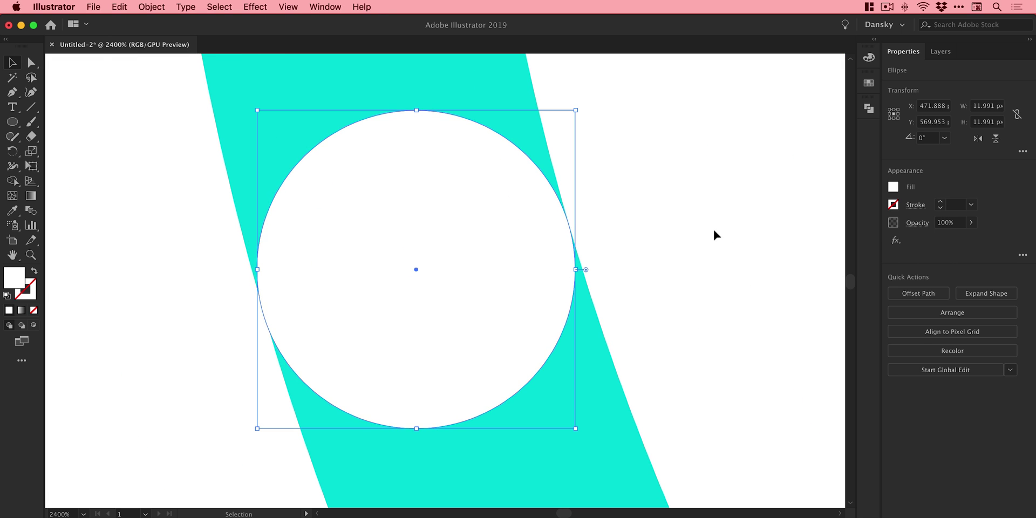
{"action": "left_click", "coordinate": [600, 213]}
Duplicate the lower white circle into the empty area to the left of the G.
{"action": "key", "text": "a"}
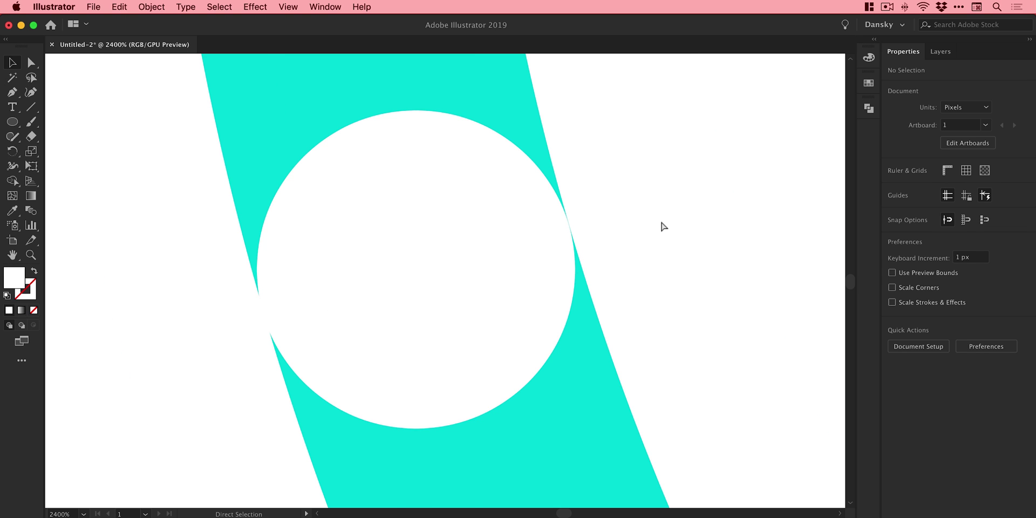
{"action": "scroll", "coordinate": [663, 226], "scroll_direction": "down", "scroll_amount": 6}
{"action": "key", "text": "space"}
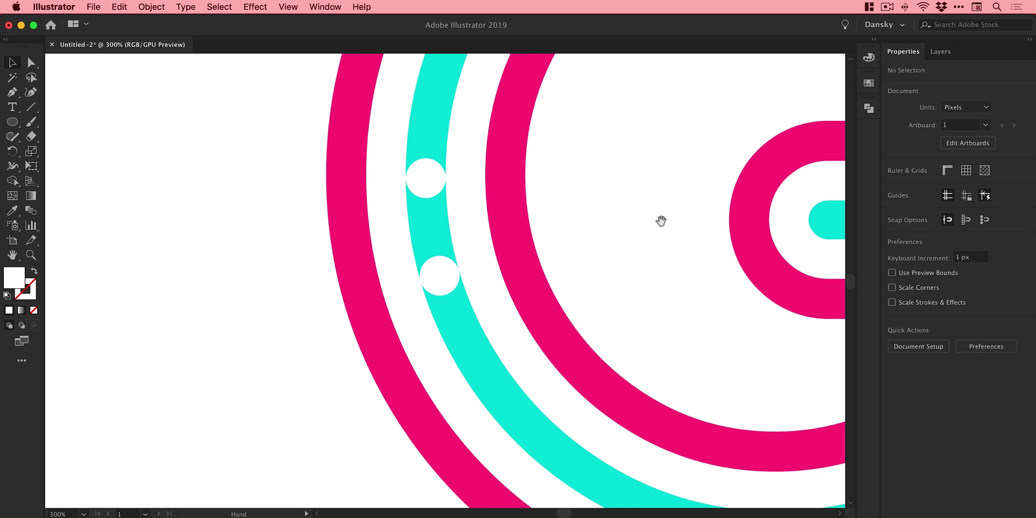
{"action": "left_click_drag", "start_coordinate": [660, 221], "coordinate": [532, 246]}
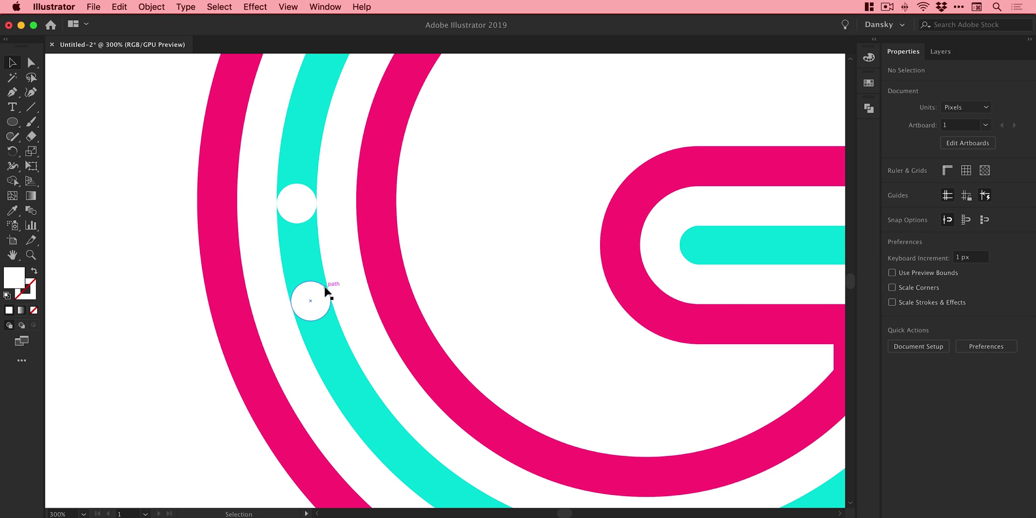
{"action": "left_click_drag", "start_coordinate": [323, 292], "coordinate": [112, 369]}
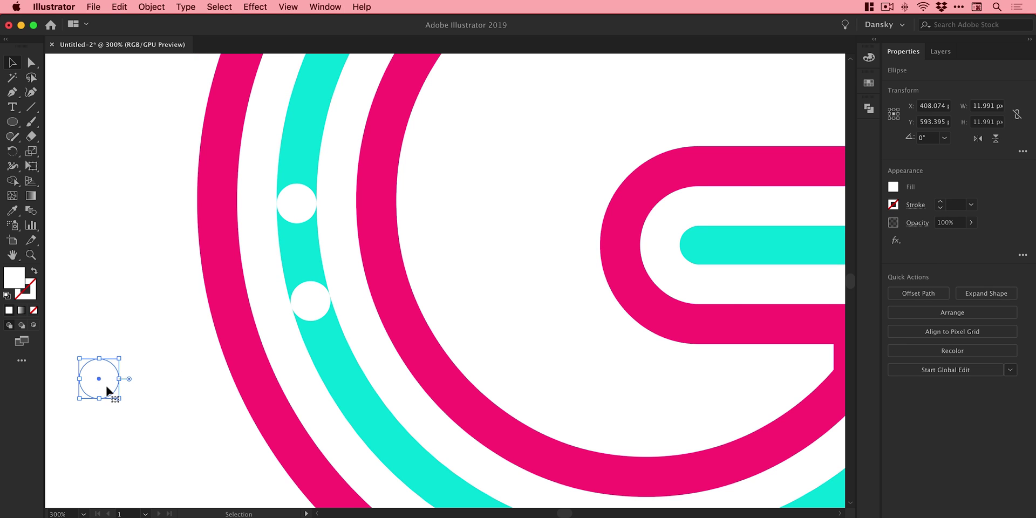
Fill the duplicated circle beside the G with black and deselect it.
{"action": "left_click", "coordinate": [869, 83]}
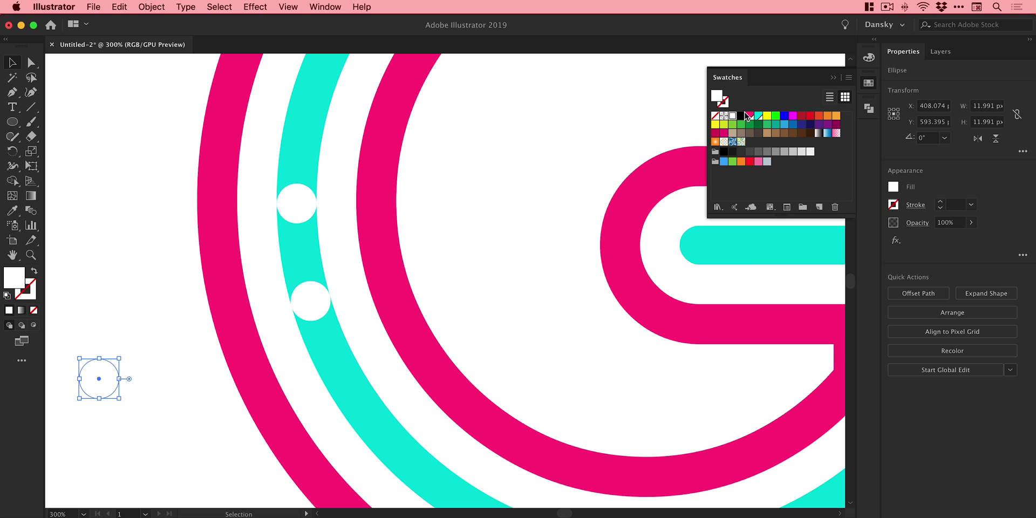
{"action": "left_click", "coordinate": [741, 116]}
{"action": "left_click", "coordinate": [869, 85]}
{"action": "left_click", "coordinate": [120, 330]}
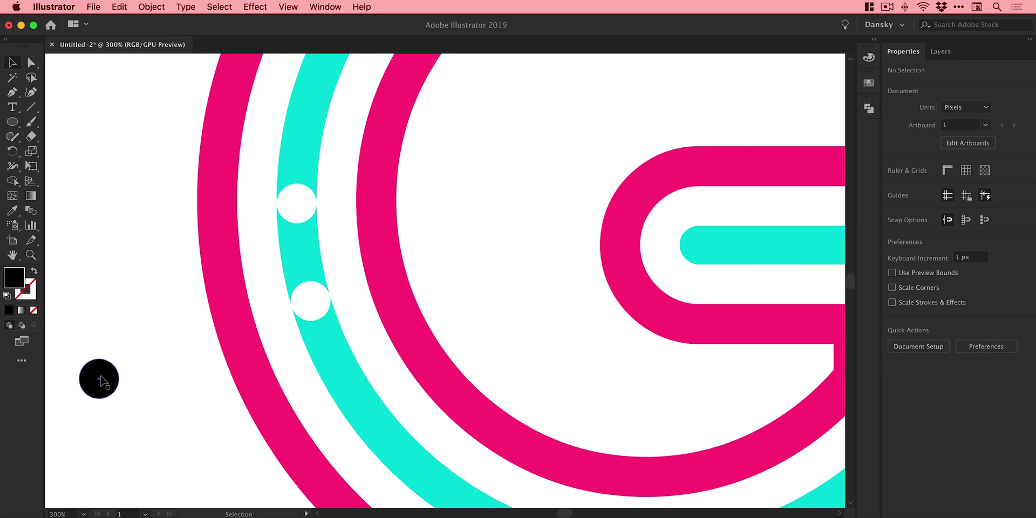
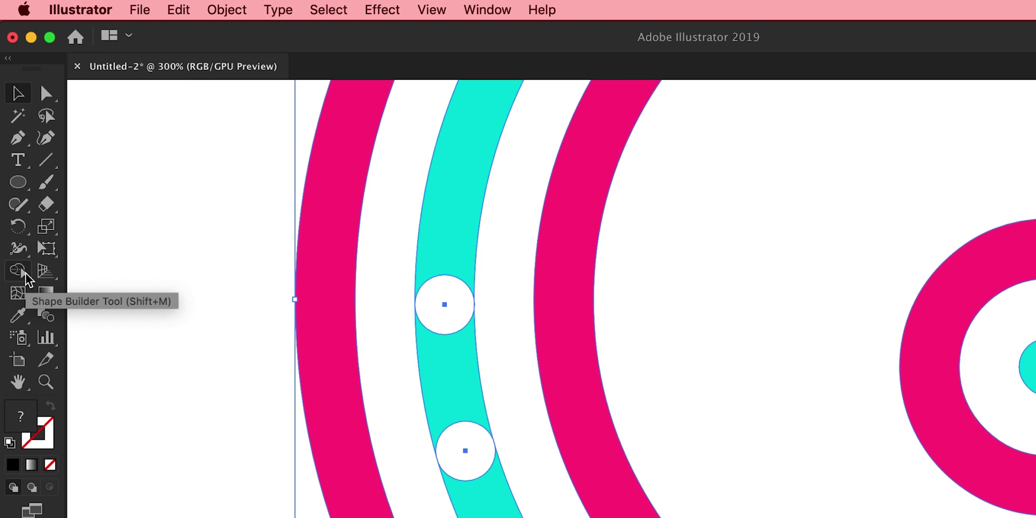
{"action": "left_click", "coordinate": [25, 274]}
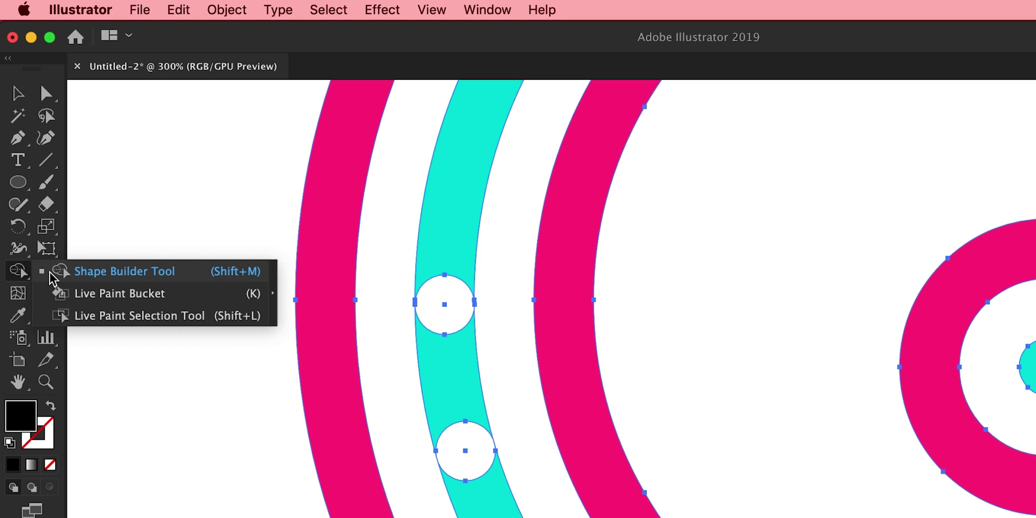
{"action": "left_click", "coordinate": [74, 273]}
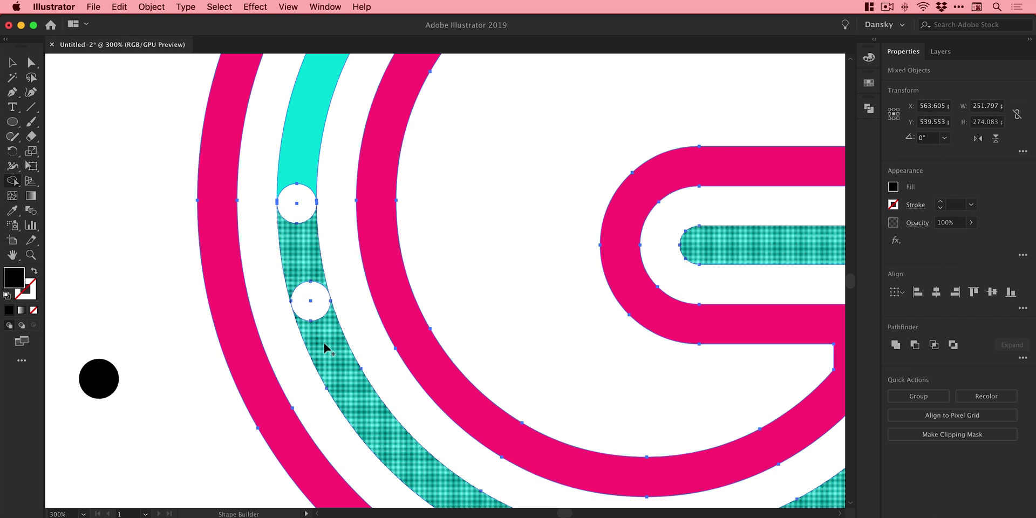
{"action": "left_click", "coordinate": [484, 397]}
{"action": "key", "text": "super+shift+a"}
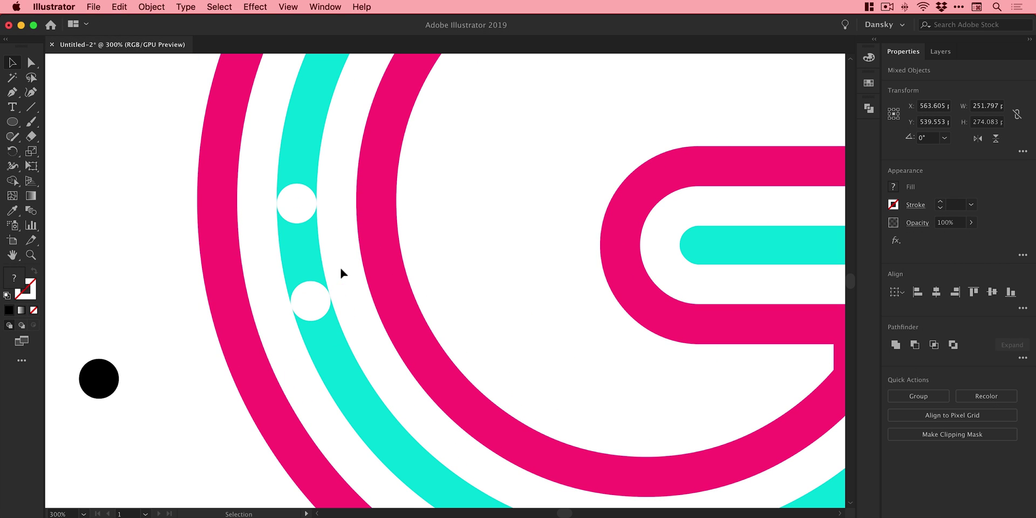
Enlarge the lower white circle on the G's stroke slightly to about 12.05 px so it overlaps both stroke edges, and deselect it.
{"action": "key", "text": "z"}
{"action": "left_click_drag", "start_coordinate": [308, 293], "coordinate": [620, 418]}
{"action": "left_click_drag", "start_coordinate": [407, 342], "coordinate": [444, 324]}
{"action": "key", "text": "v"}
{"action": "left_click", "coordinate": [443, 318]}
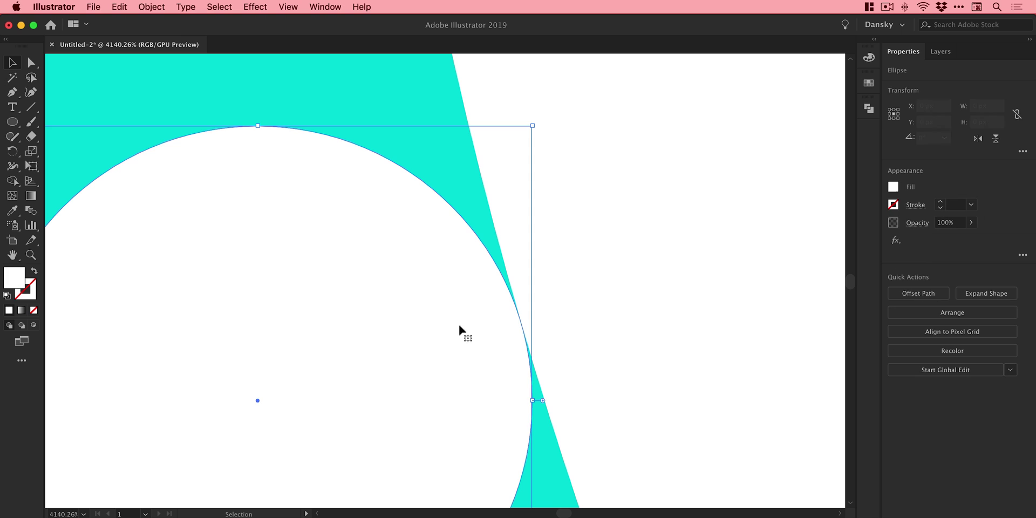
{"action": "left_click_drag", "start_coordinate": [529, 119], "coordinate": [534, 115]}
{"action": "key", "text": "a"}
{"action": "key", "text": "super+minus"}
{"action": "key", "text": "super+minus"}
{"action": "key", "text": "super+minus"}
{"action": "key", "text": "super+minus"}
{"action": "key", "text": "super+minus"}
{"action": "key", "text": "super+minus"}
{"action": "key", "text": "super+minus"}
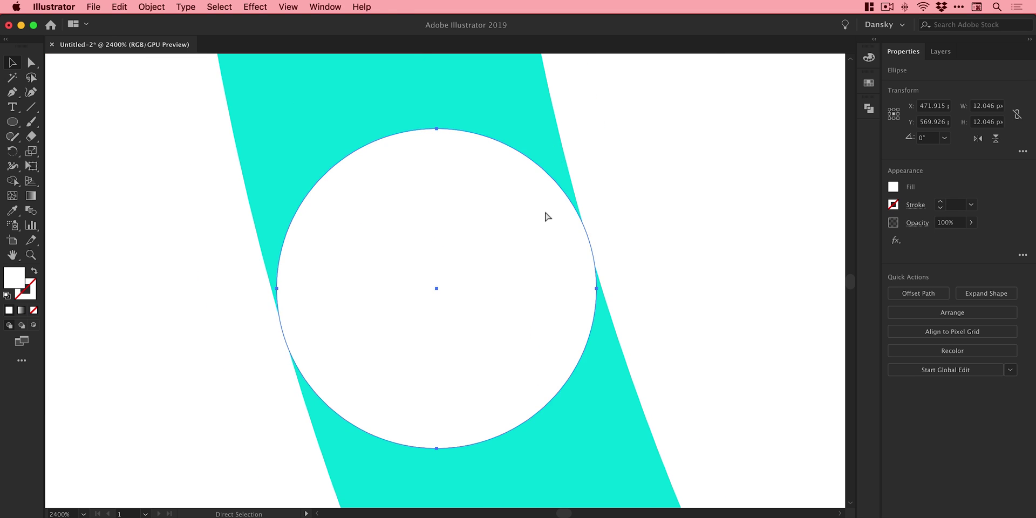
{"action": "left_click_drag", "start_coordinate": [545, 213], "coordinate": [502, 266]}
{"action": "key", "text": "v"}
{"action": "left_click", "coordinate": [431, 262]}
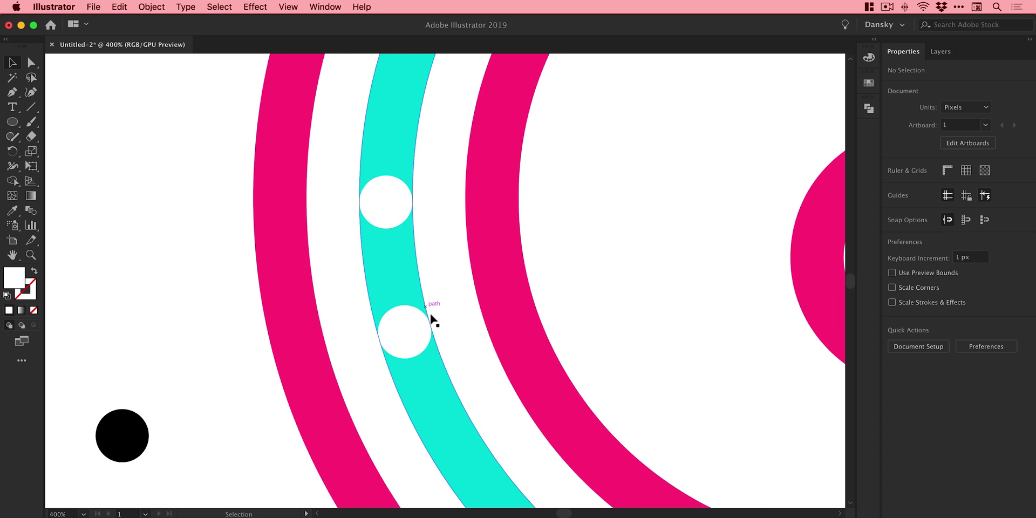
Select the G with its two white circles and remove the turquoise segment between the circles with the Shape Builder.
{"action": "left_click_drag", "start_coordinate": [382, 254], "coordinate": [462, 367]}
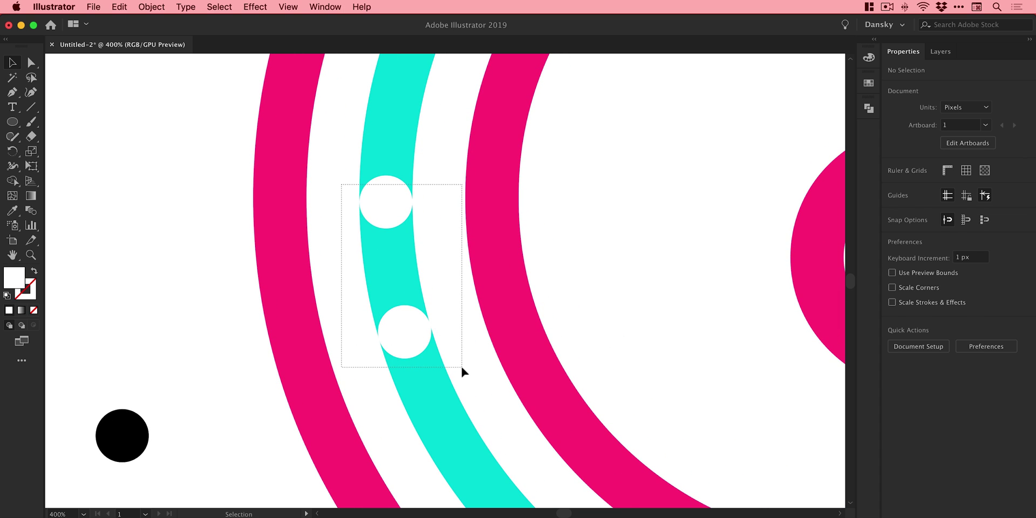
{"action": "left_click", "coordinate": [12, 180]}
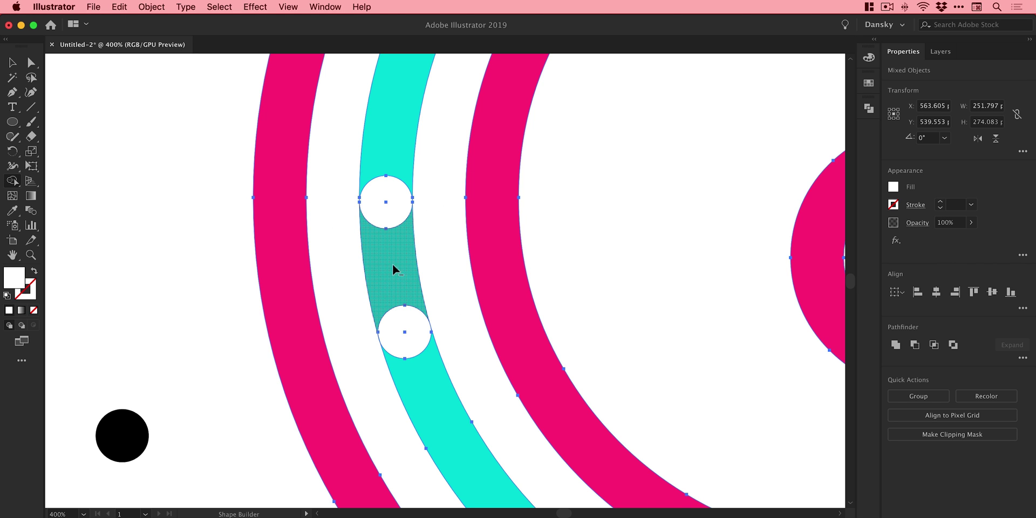
{"action": "left_click", "coordinate": [388, 263]}
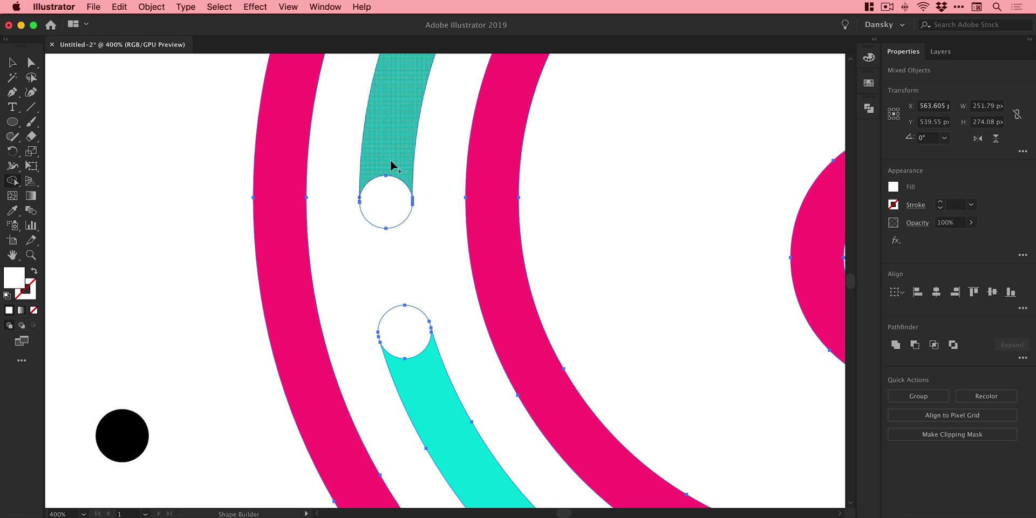
Merge each white circle into its adjoining turquoise stroke with the Shape Builder to form rounded ends, and deselect the artwork.
{"action": "left_click_drag", "start_coordinate": [390, 151], "coordinate": [382, 211]}
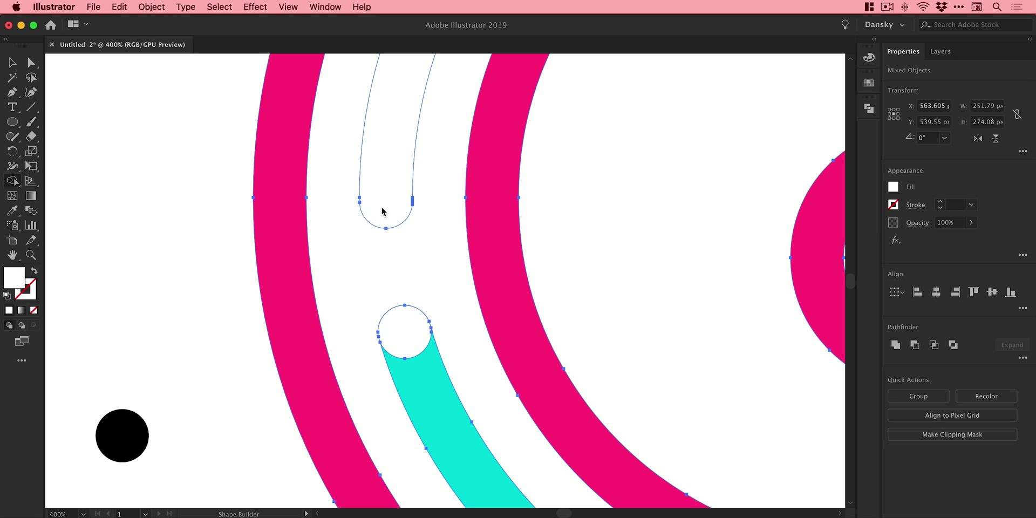
{"action": "left_click_drag", "start_coordinate": [418, 333], "coordinate": [421, 373]}
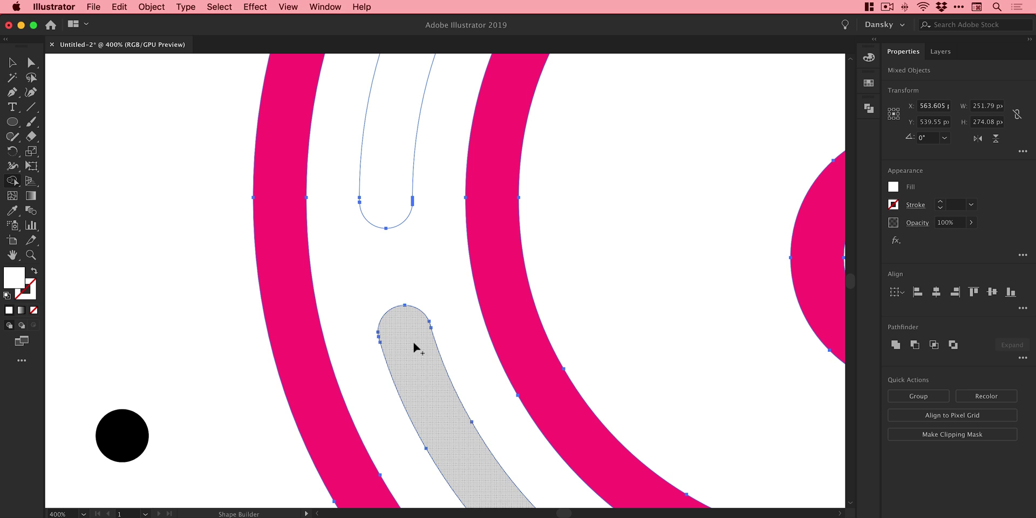
{"action": "key", "text": "v"}
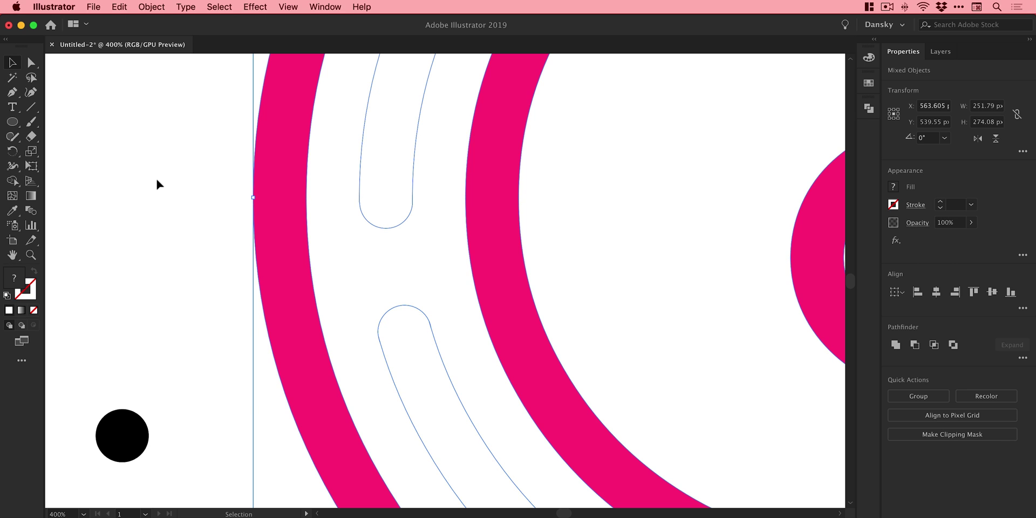
{"action": "left_click", "coordinate": [156, 184]}
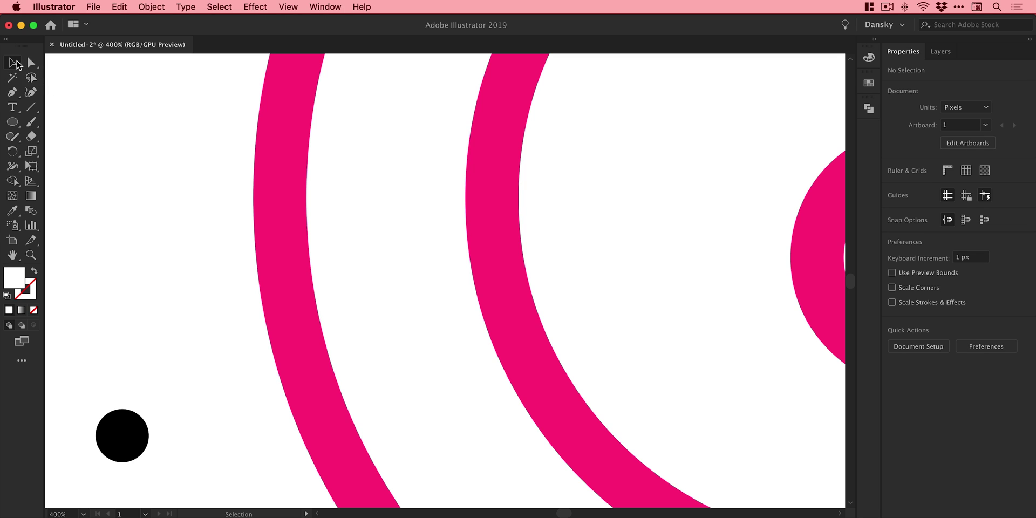
Select the G group and the separated lower stroke, and fill them with the turquoise swatch.
{"action": "left_click", "coordinate": [378, 170]}
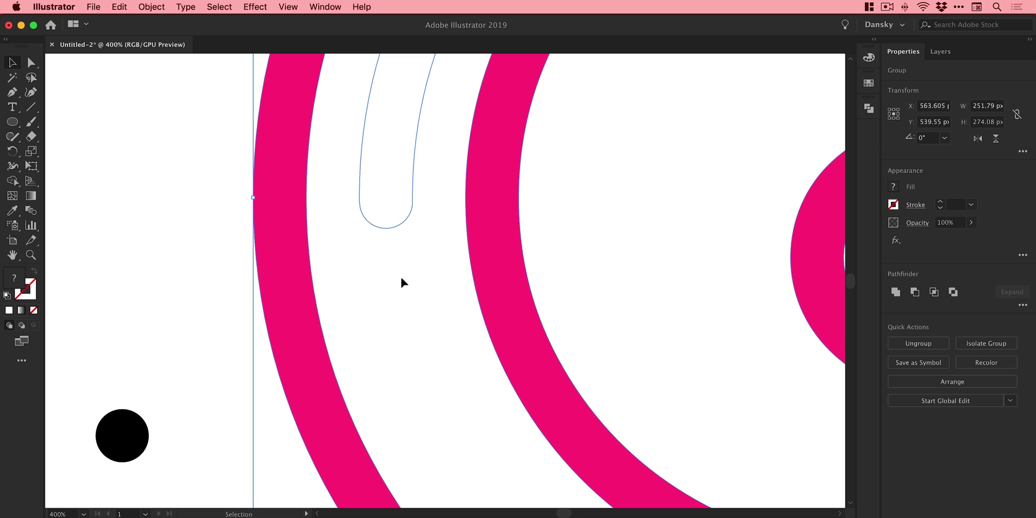
{"action": "left_click", "coordinate": [424, 375], "text": "shift"}
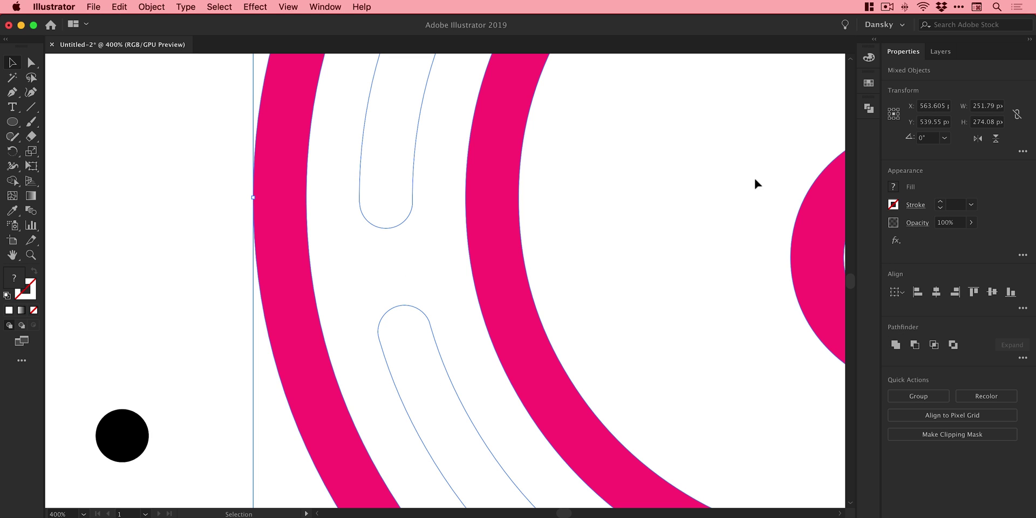
{"action": "left_click", "coordinate": [869, 83]}
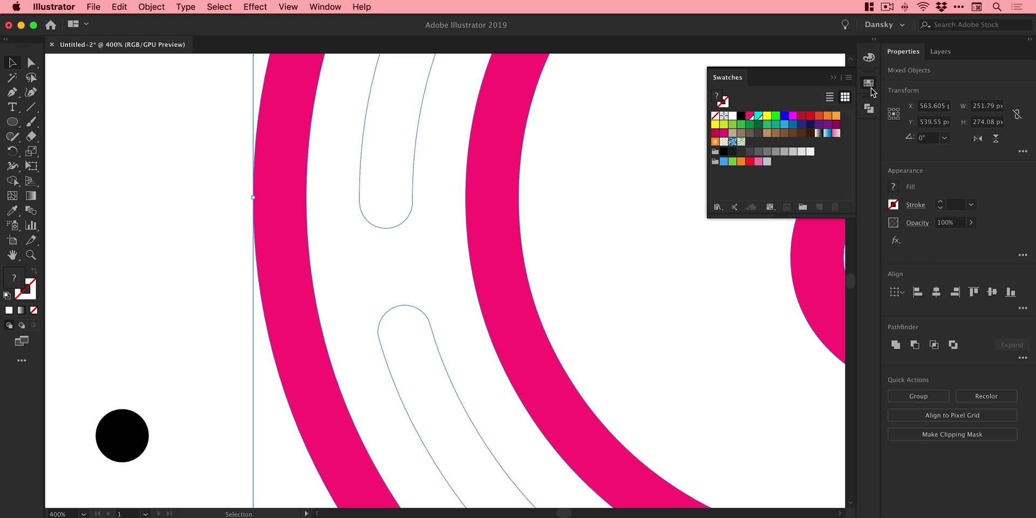
{"action": "left_click", "coordinate": [758, 116]}
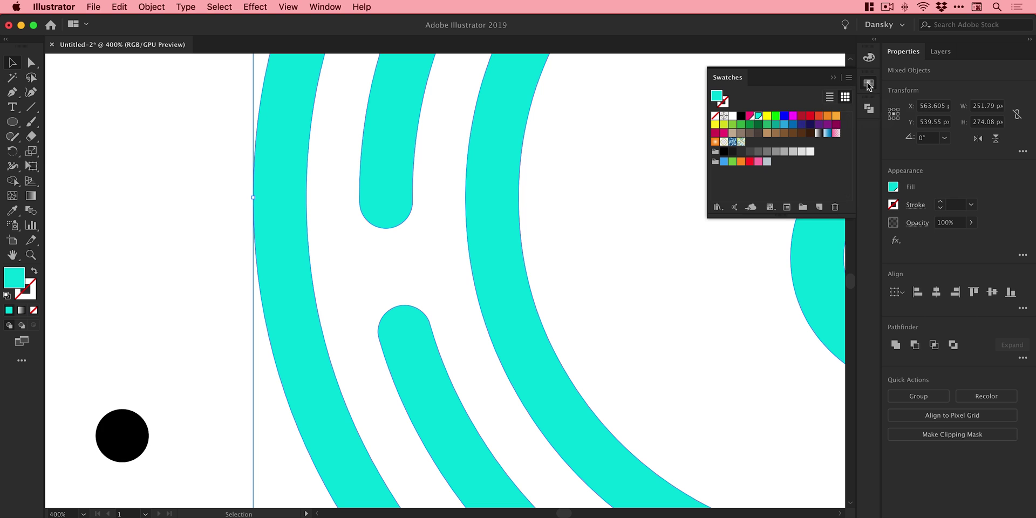
{"action": "left_click", "coordinate": [869, 83]}
{"action": "key", "text": "a"}
{"action": "key", "text": "super+minus"}
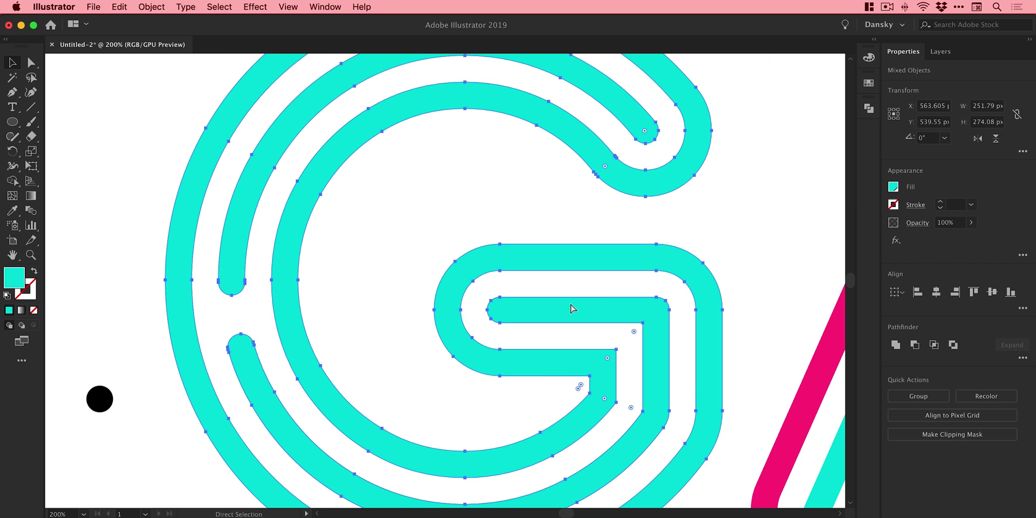
{"action": "key", "text": "super+minus"}
{"action": "key", "text": "v"}
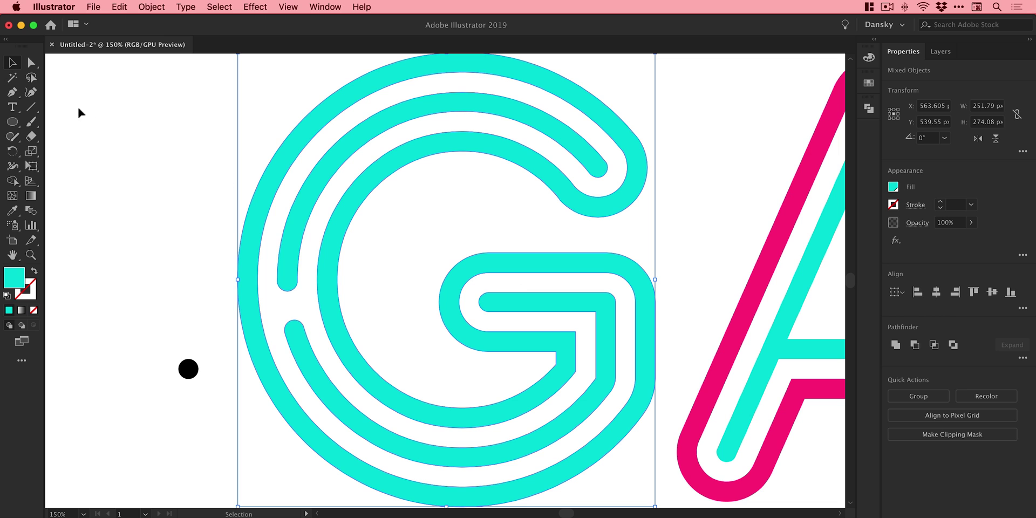
Select only the G's outer outline, fill it with the pink swatch, and deselect it.
{"action": "left_click", "coordinate": [32, 64]}
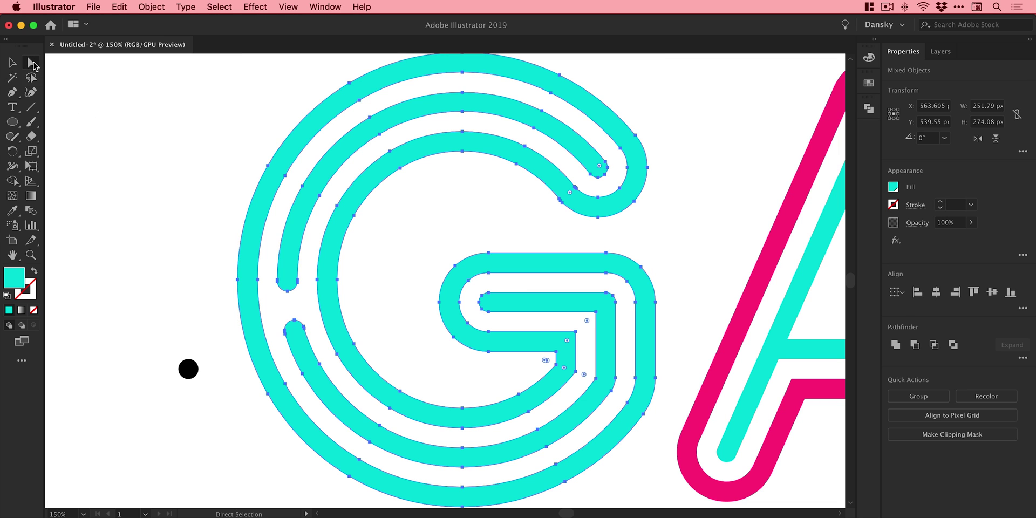
{"action": "left_click", "coordinate": [175, 136]}
{"action": "left_click", "coordinate": [252, 205]}
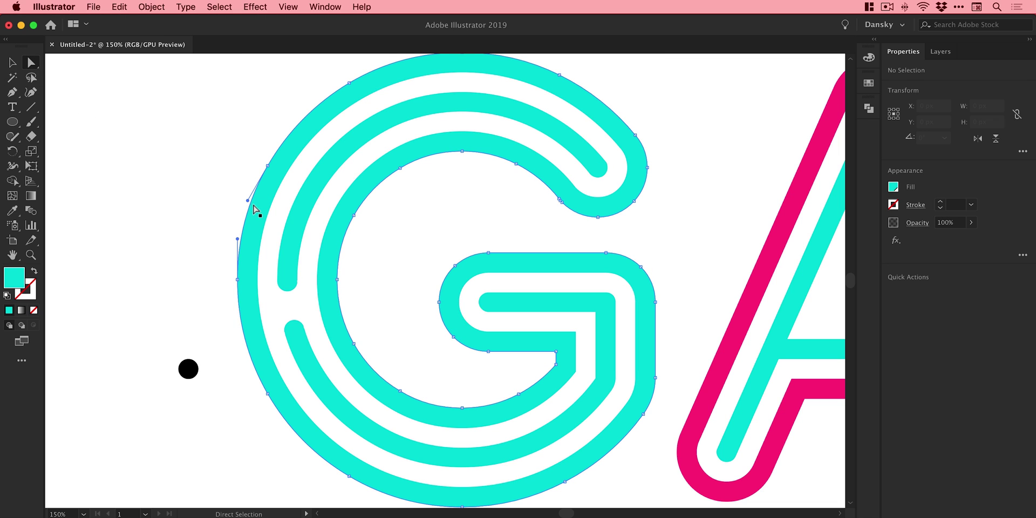
{"action": "left_click", "coordinate": [868, 83]}
{"action": "left_click", "coordinate": [750, 117]}
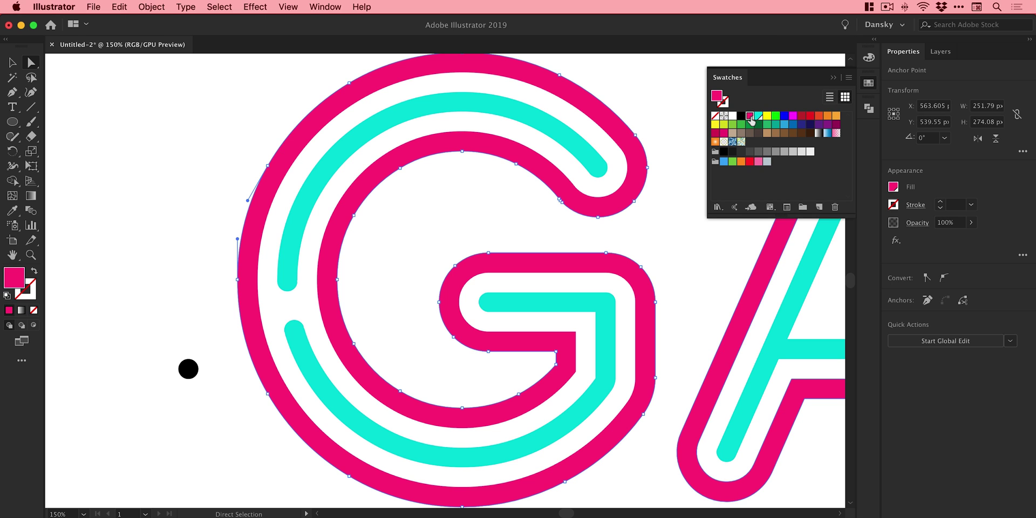
{"action": "left_click", "coordinate": [867, 83]}
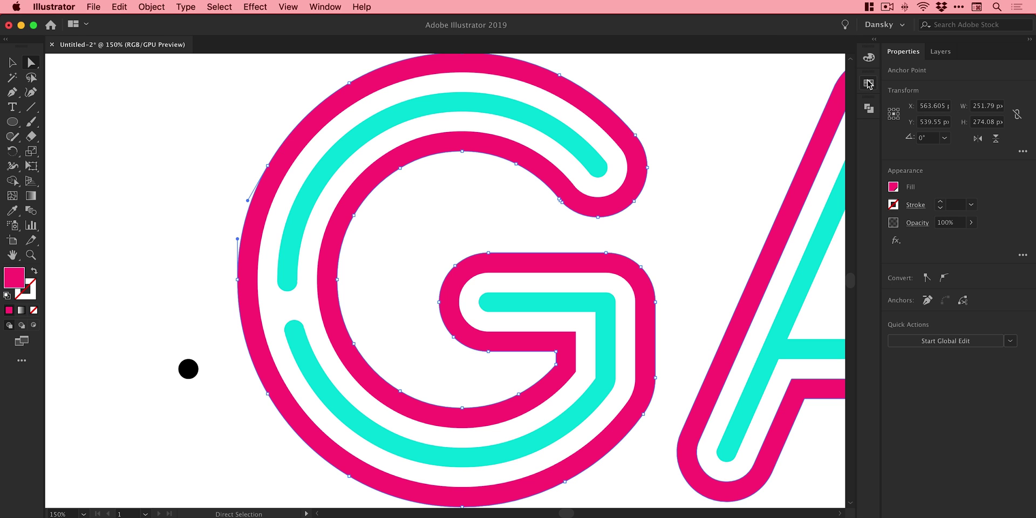
{"action": "key", "text": "v"}
{"action": "left_click", "coordinate": [181, 213]}
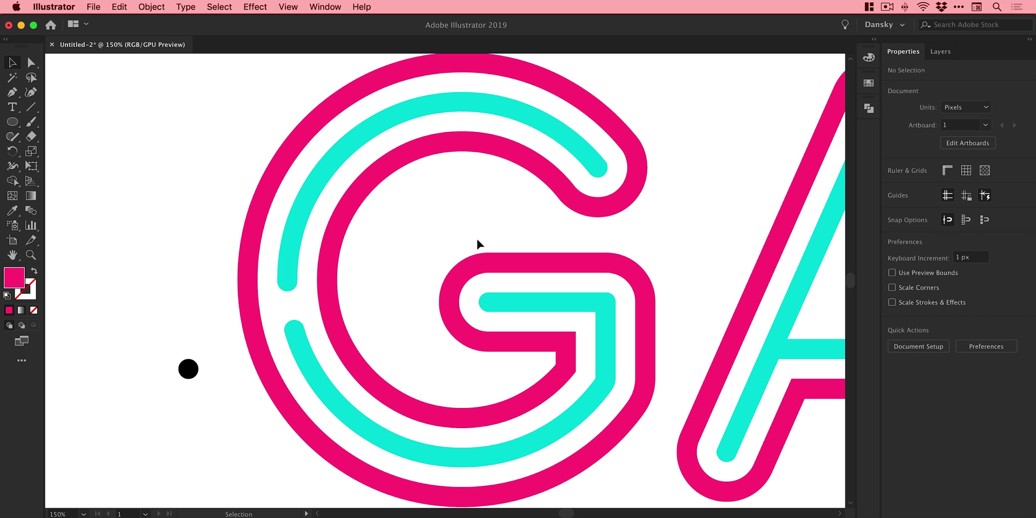
Check the G's paths around the stroke gap in outline view, and return to the colour preview.
{"action": "left_click", "coordinate": [31, 66]}
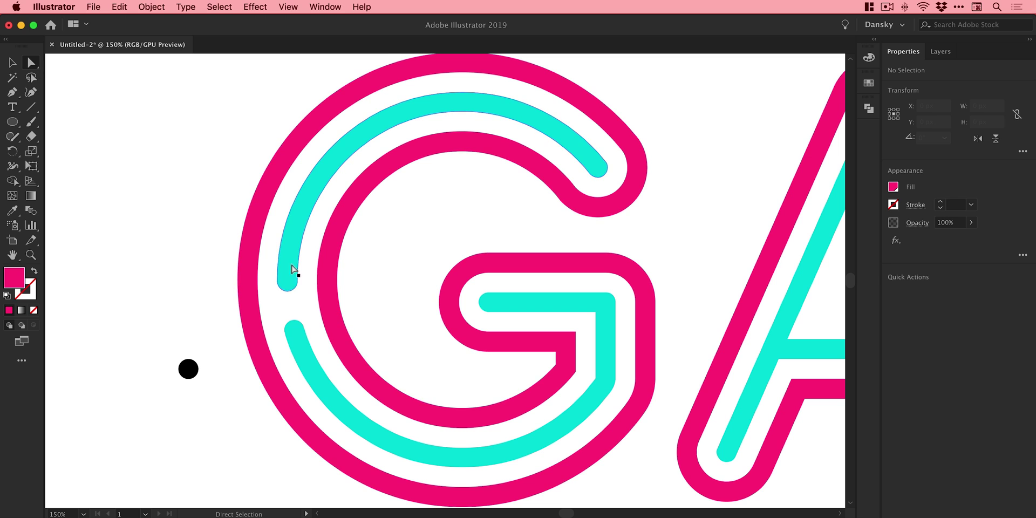
{"action": "key", "text": "v"}
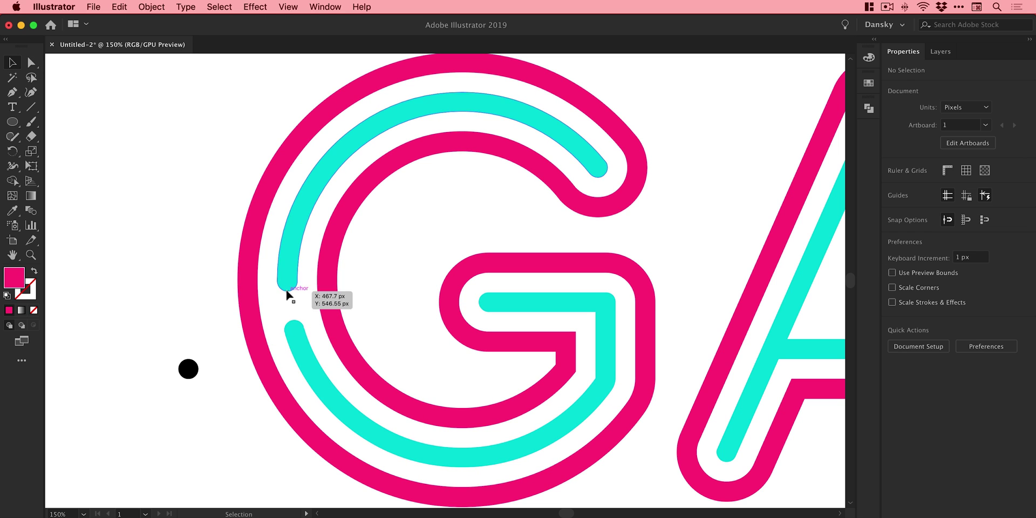
{"action": "key", "text": "a"}
{"action": "key", "text": "super+y"}
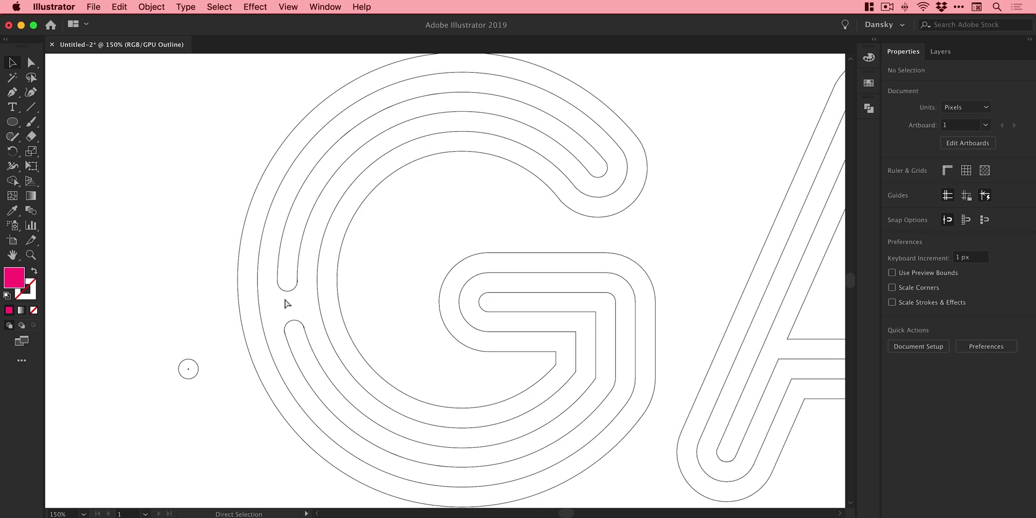
{"action": "key", "text": "v"}
{"action": "key", "text": "super+y"}
Inspect the anchor points at the inner edge of the upper turquoise stroke's rounded end, and deselect them.
{"action": "key", "text": "z"}
{"action": "mouse_move", "coordinate": [277, 283]}
{"action": "left_mouse_down"}
{"action": "mouse_move", "coordinate": [558, 409]}
{"action": "mouse_move", "coordinate": [499, 321]}
{"action": "mouse_move", "coordinate": [465, 296]}
{"action": "mouse_move", "coordinate": [751, 481]}
{"action": "left_mouse_up"}
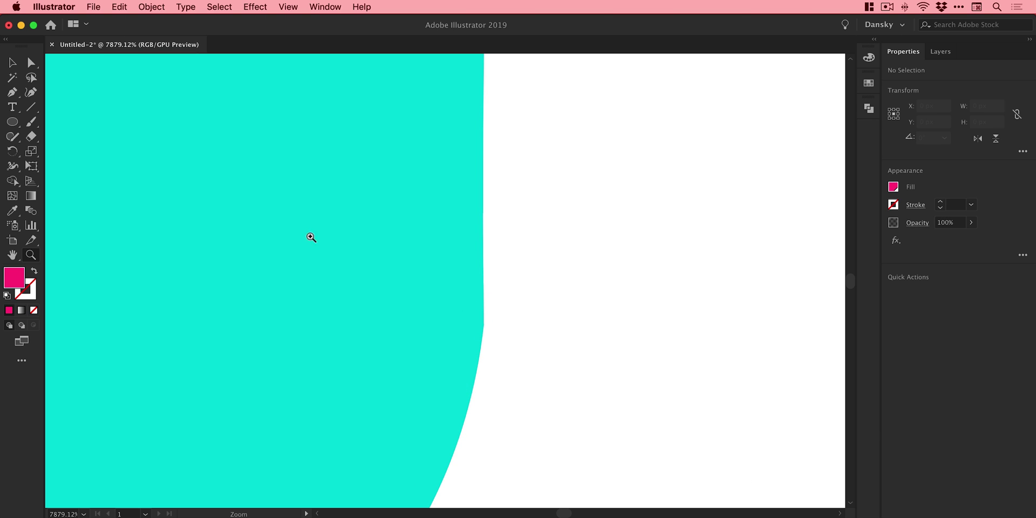
{"action": "left_click", "coordinate": [31, 63]}
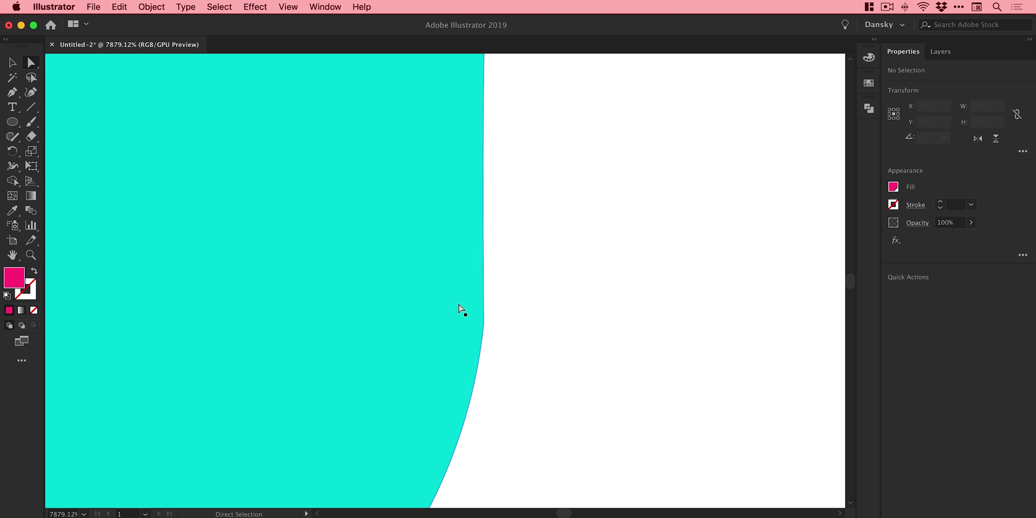
{"action": "left_click", "coordinate": [485, 323]}
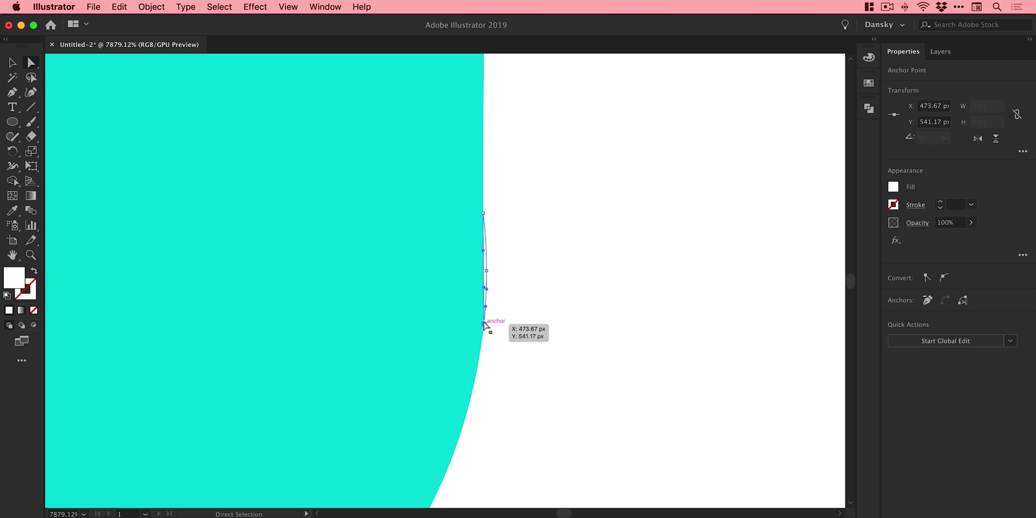
{"action": "left_click", "coordinate": [542, 324]}
{"action": "key", "text": "super+minus"}
{"action": "key", "text": "super+minus"}
{"action": "key", "text": "super+minus"}
{"action": "key", "text": "super+minus"}
{"action": "key", "text": "super+minus"}
{"action": "key", "text": "super+minus"}
{"action": "key", "text": "super+minus"}
{"action": "key", "text": "super+minus"}
{"action": "key", "text": "super+minus"}
{"action": "key", "text": "super+minus"}
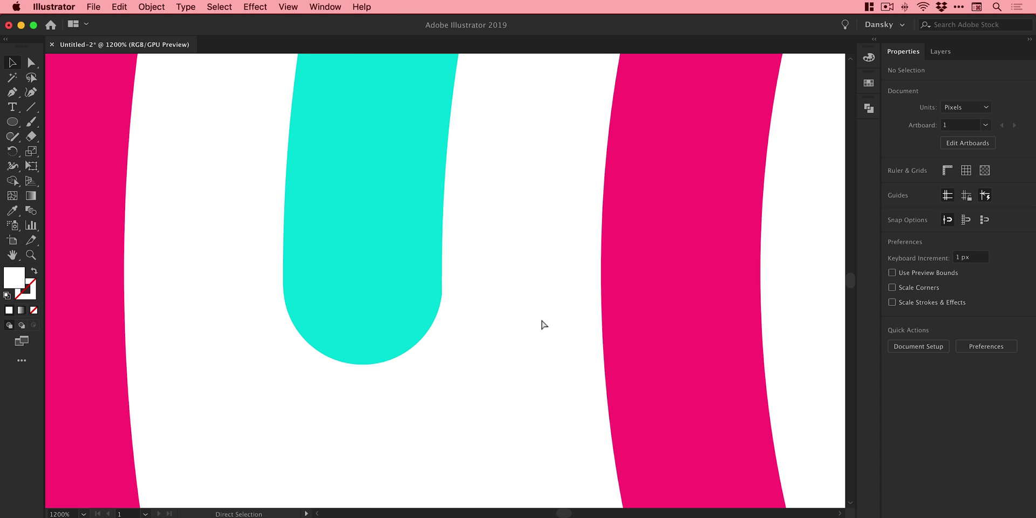
{"action": "key", "text": "super+minus"}
{"action": "key", "text": "super+minus"}
{"action": "key", "text": "super+minus"}
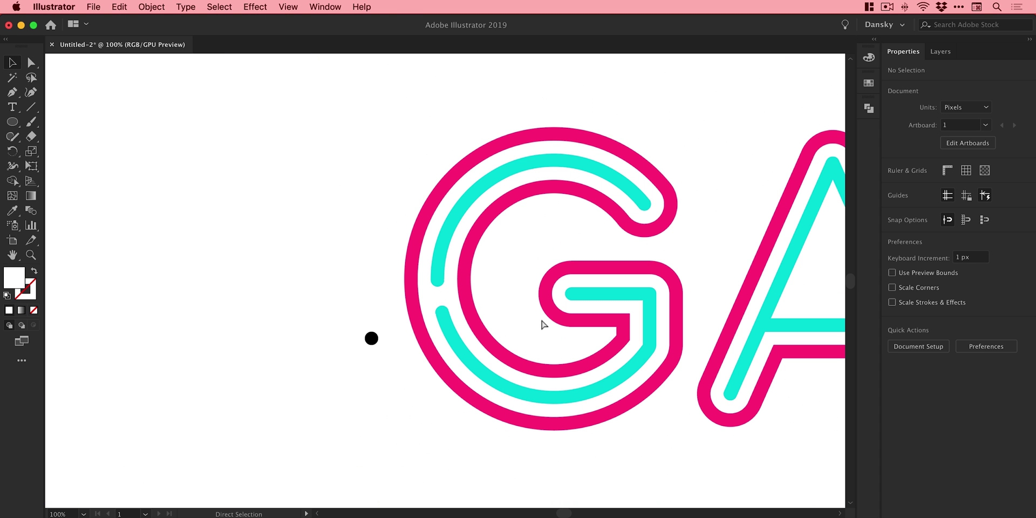
Move the spare black circle from outside the G into the space between the G and the A.
{"action": "key", "text": "space"}
{"action": "left_click_drag", "start_coordinate": [574, 317], "coordinate": [254, 319]}
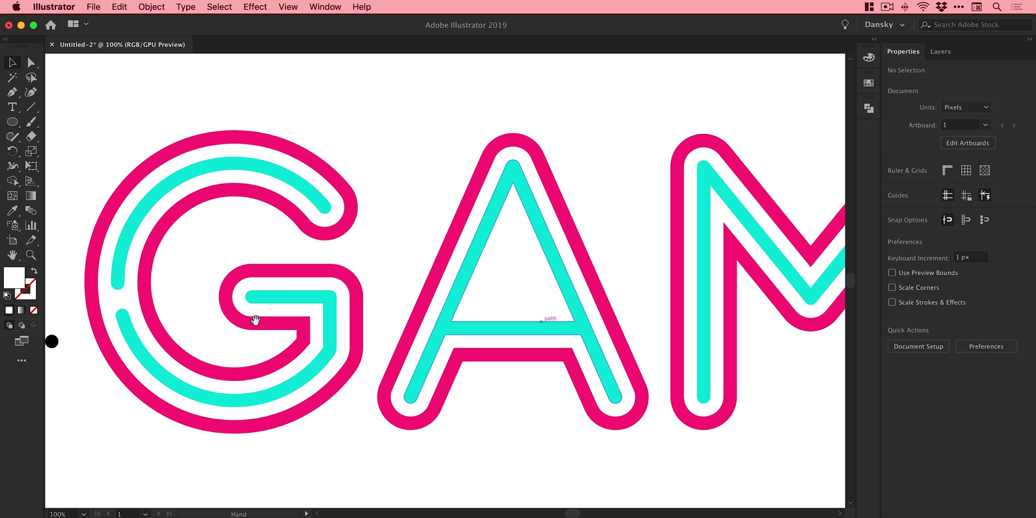
{"action": "left_click_drag", "start_coordinate": [58, 344], "coordinate": [363, 308]}
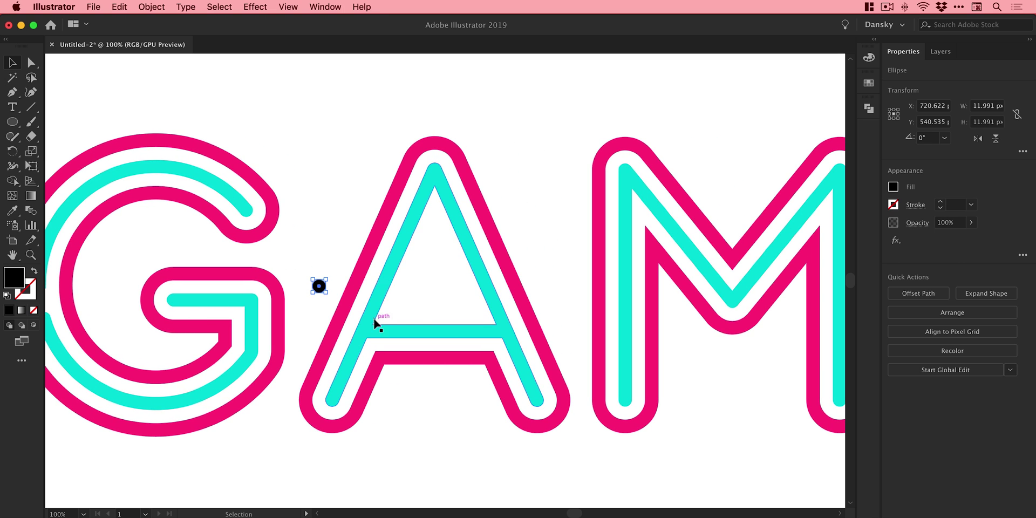
{"action": "left_click_drag", "start_coordinate": [671, 294], "coordinate": [223, 286]}
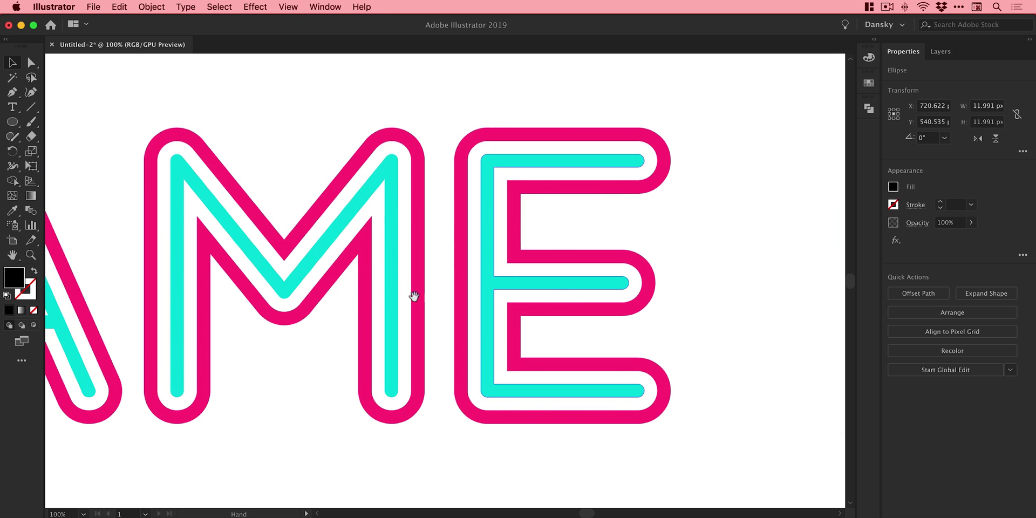
{"action": "left_click_drag", "start_coordinate": [287, 279], "coordinate": [731, 303]}
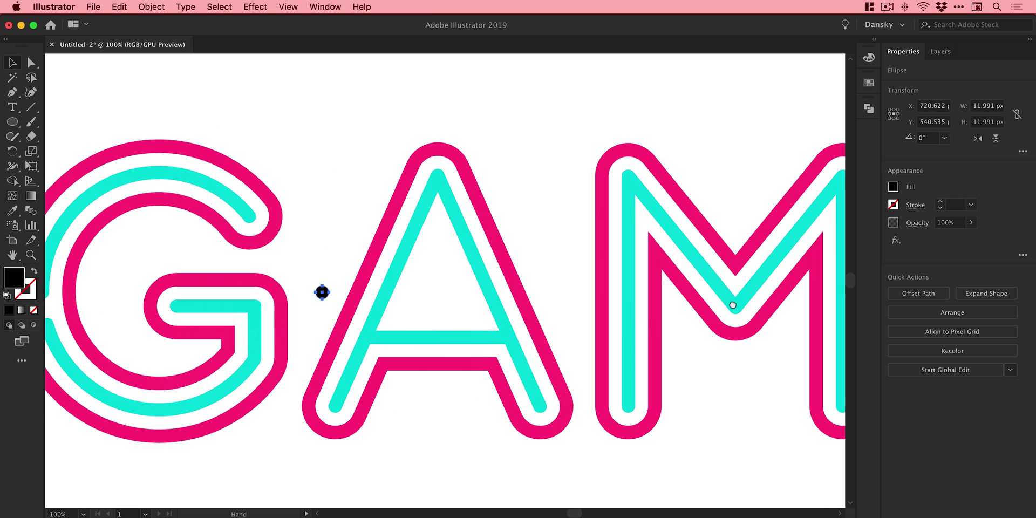
Place the black circle on the A's left turquoise stroke and a copy of it on the right stroke, above the crossbar.
{"action": "key", "text": "z"}
{"action": "left_click", "coordinate": [371, 310]}
{"action": "left_click", "coordinate": [441, 290]}
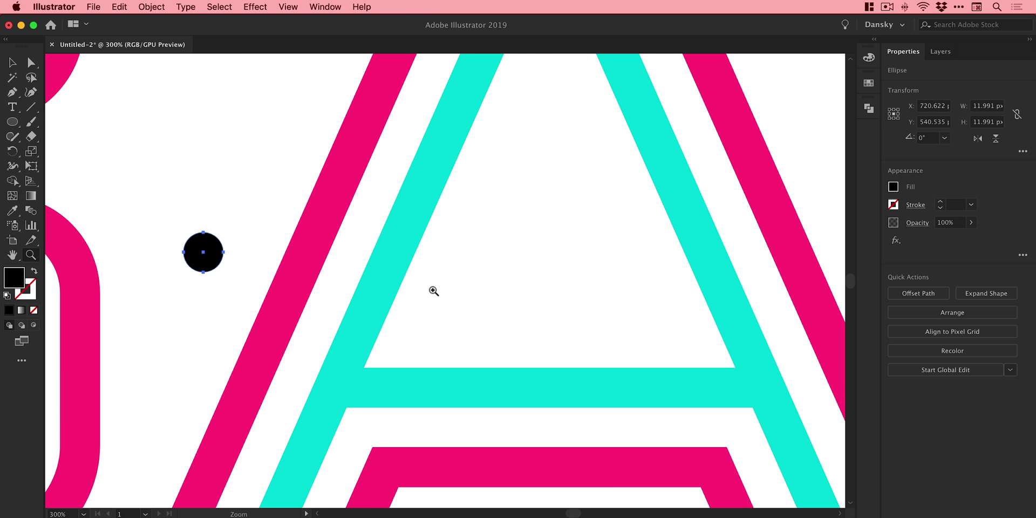
{"action": "key", "text": "v"}
{"action": "left_click_drag", "start_coordinate": [215, 253], "coordinate": [729, 292]}
Align the circle on the A's left turquoise stroke and shrink it to about 11.9 px to fit the stroke's width.
{"action": "key", "text": "z"}
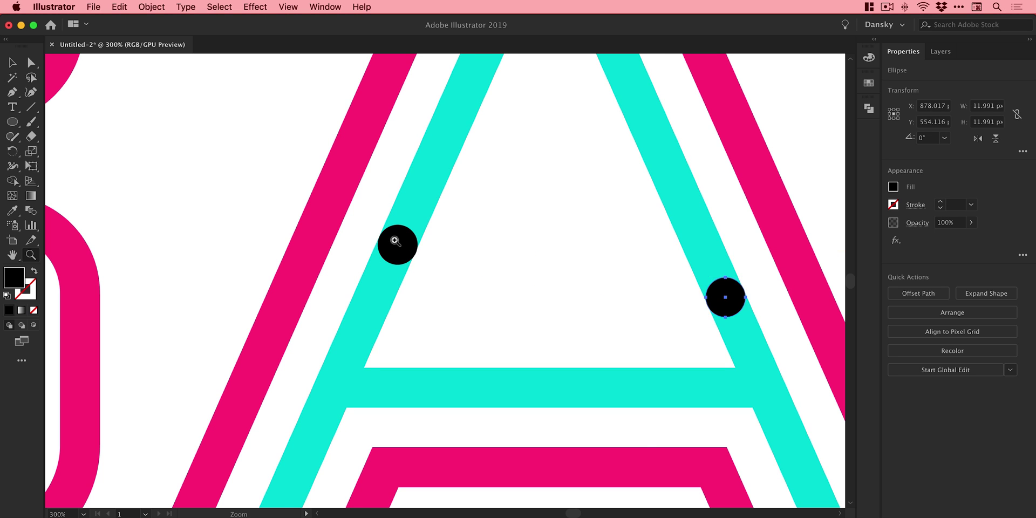
{"action": "left_click_drag", "start_coordinate": [396, 241], "coordinate": [579, 367]}
{"action": "key", "text": "super+equal"}
{"action": "key", "text": "super+equal"}
{"action": "key", "text": "super+equal"}
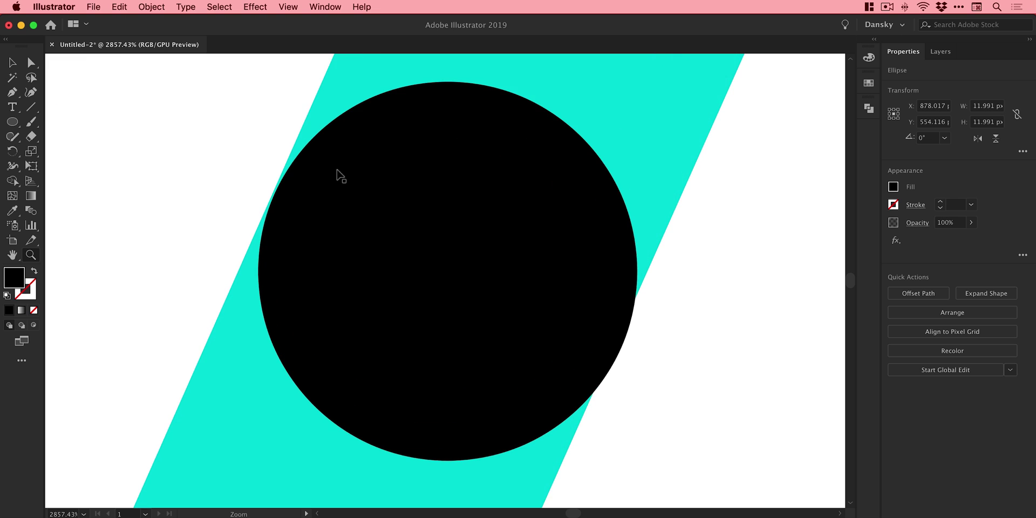
{"action": "left_click_drag", "start_coordinate": [369, 194], "coordinate": [369, 195]}
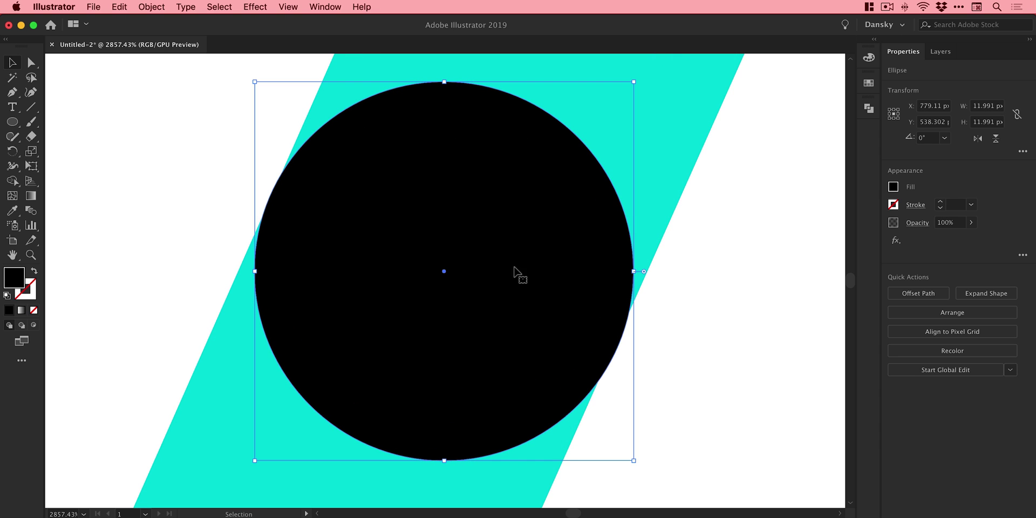
{"action": "mouse_move", "coordinate": [636, 462]}
{"action": "left_mouse_down"}
{"action": "mouse_move", "coordinate": [625, 449]}
{"action": "mouse_move", "coordinate": [631, 456]}
{"action": "left_mouse_up"}
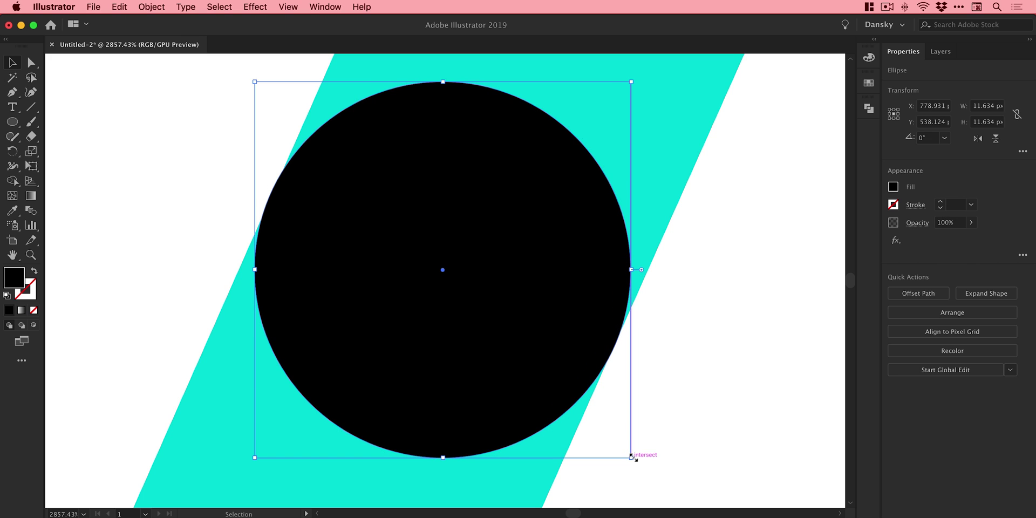
{"action": "left_click", "coordinate": [691, 345]}
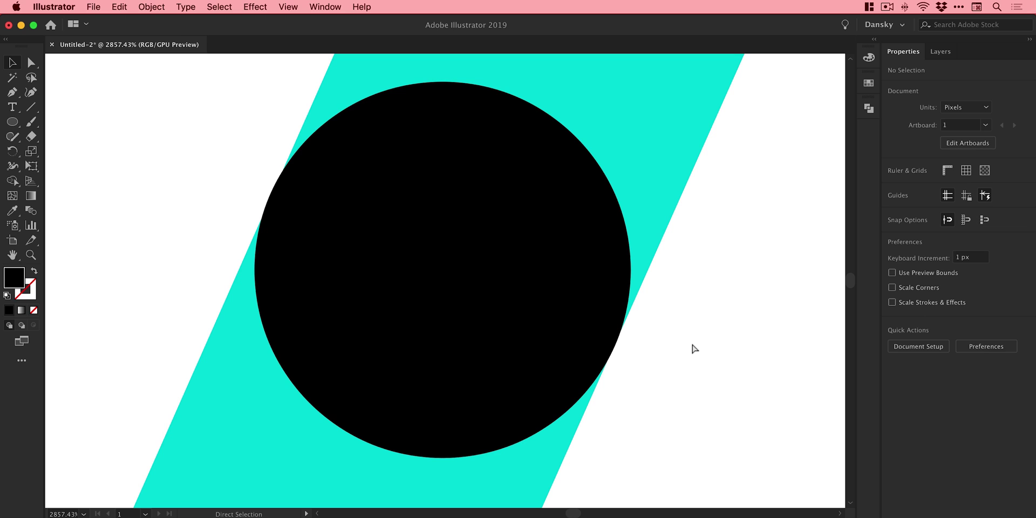
Copy the fitted circle farther up the A's left stroke and check its alignment with the stroke's edges in outline view.
{"action": "key", "text": "super+minus"}
{"action": "key", "text": "super+minus"}
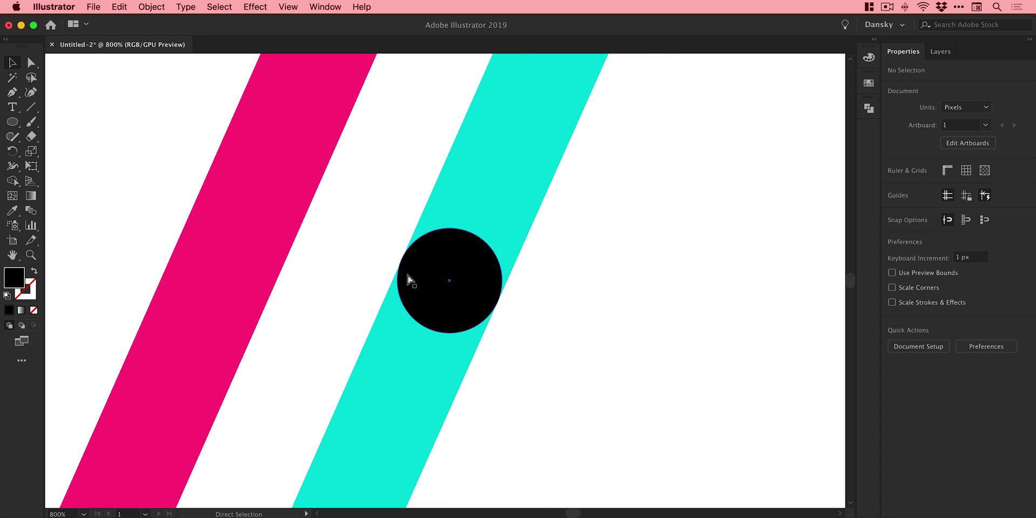
{"action": "key", "text": "super+minus"}
{"action": "key", "text": "space"}
{"action": "left_click_drag", "start_coordinate": [408, 279], "coordinate": [509, 400]}
{"action": "key", "text": "super+space"}
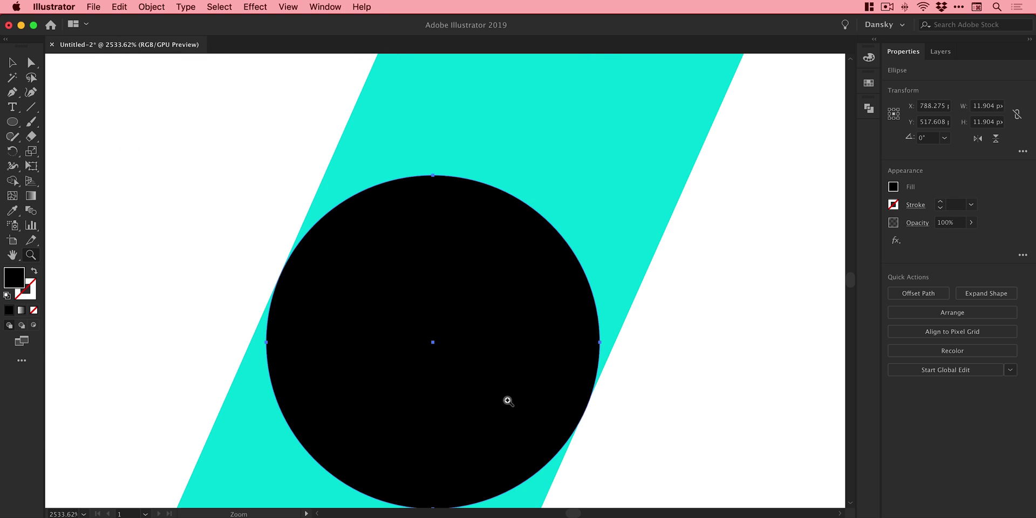
{"action": "key", "text": "super+y"}
{"action": "left_click", "coordinate": [750, 370]}
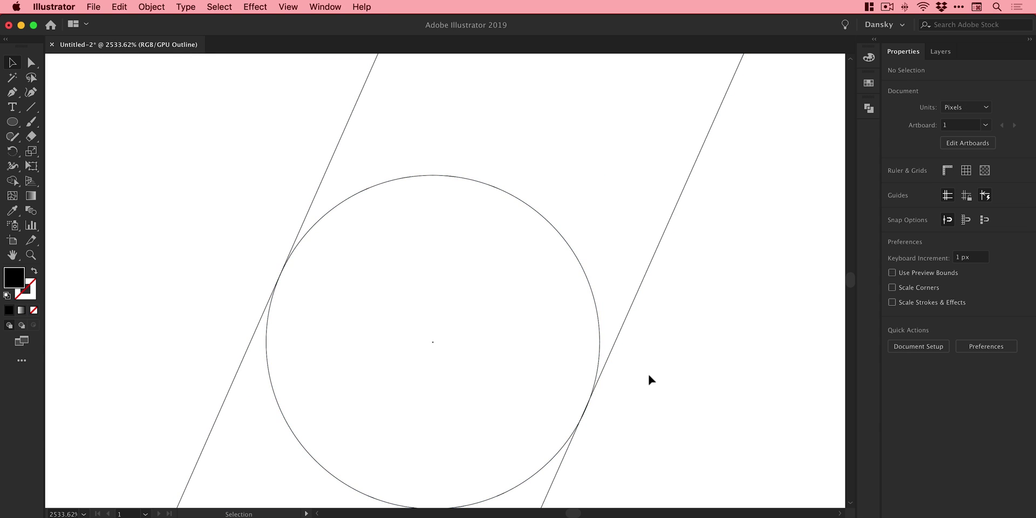
{"action": "key", "text": "super+y"}
Select the A with both circles on its left stroke, and remove the segment between the circles using the Shape Builder.
{"action": "key", "text": "super+minus"}
{"action": "key", "text": "super+minus"}
{"action": "key", "text": "super+minus"}
{"action": "key", "text": "super+minus"}
{"action": "key", "text": "super+minus"}
{"action": "key", "text": "super+minus"}
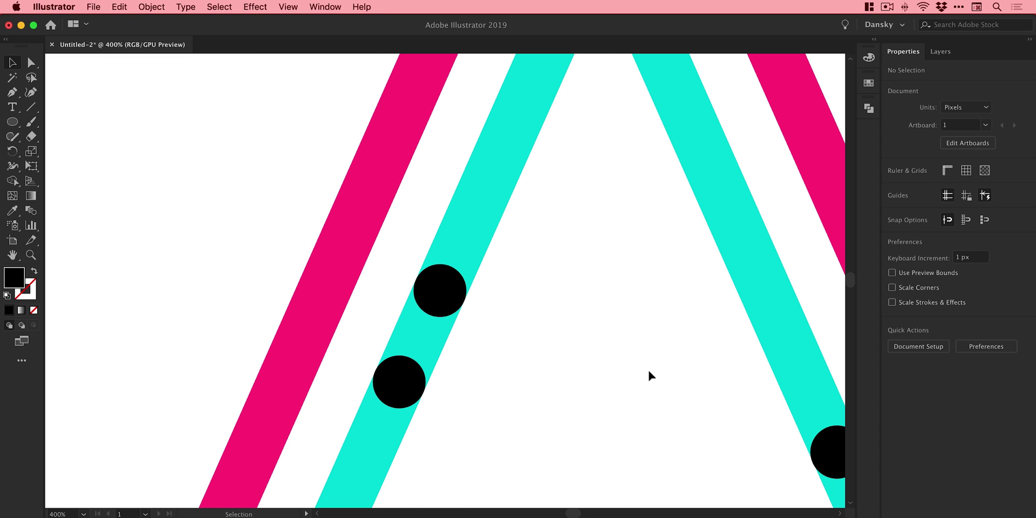
{"action": "left_click_drag", "start_coordinate": [375, 281], "coordinate": [431, 378]}
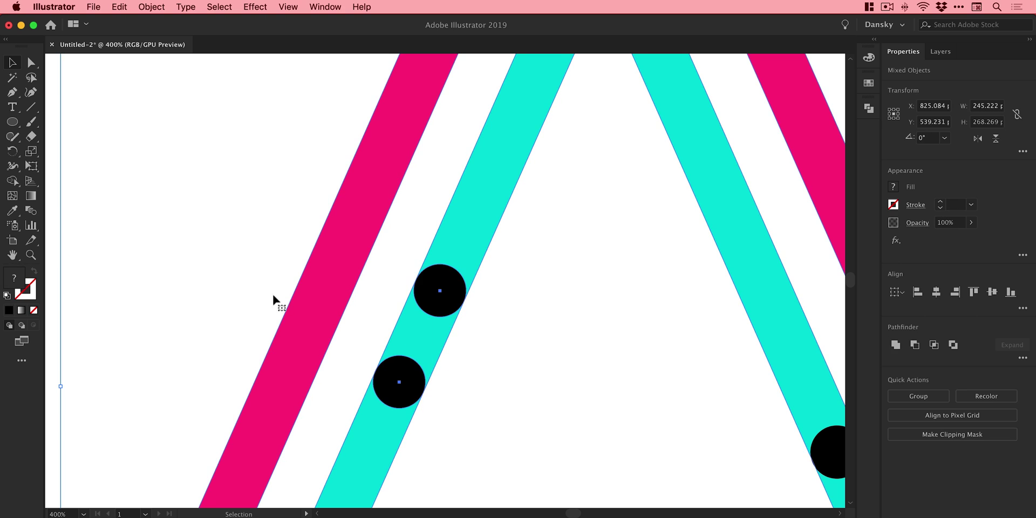
{"action": "left_click", "coordinate": [11, 181]}
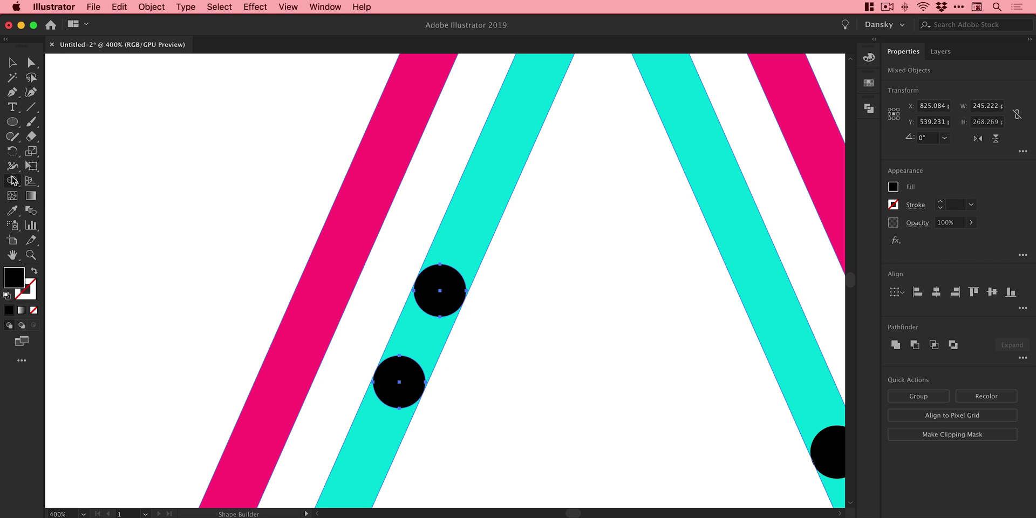
{"action": "left_click", "coordinate": [416, 331], "text": "alt"}
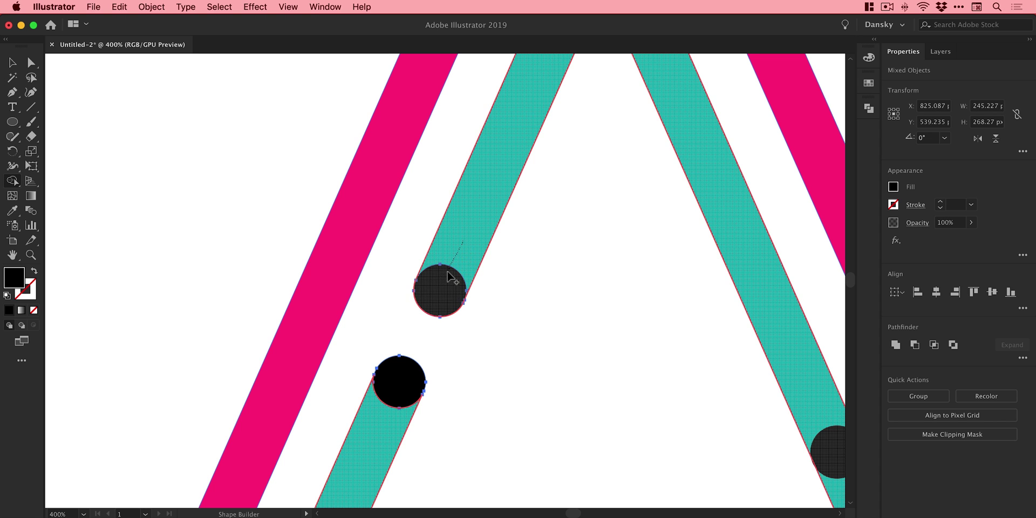
Merge the upper and lower circles with their adjoining parts of the A's left stroke to round the gap's ends.
{"action": "left_click_drag", "start_coordinate": [448, 276], "coordinate": [438, 294]}
{"action": "left_click_drag", "start_coordinate": [378, 419], "coordinate": [400, 383]}
{"action": "key", "text": "v"}
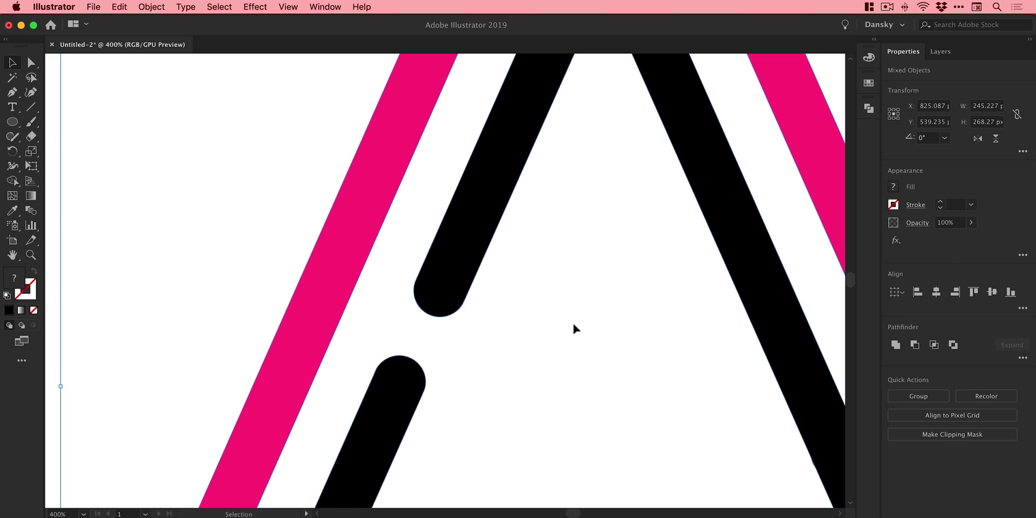
Select only the A's inner stroke path within the group and fill it with the turquoise swatch.
{"action": "left_click", "coordinate": [572, 322]}
{"action": "left_click", "coordinate": [450, 260]}
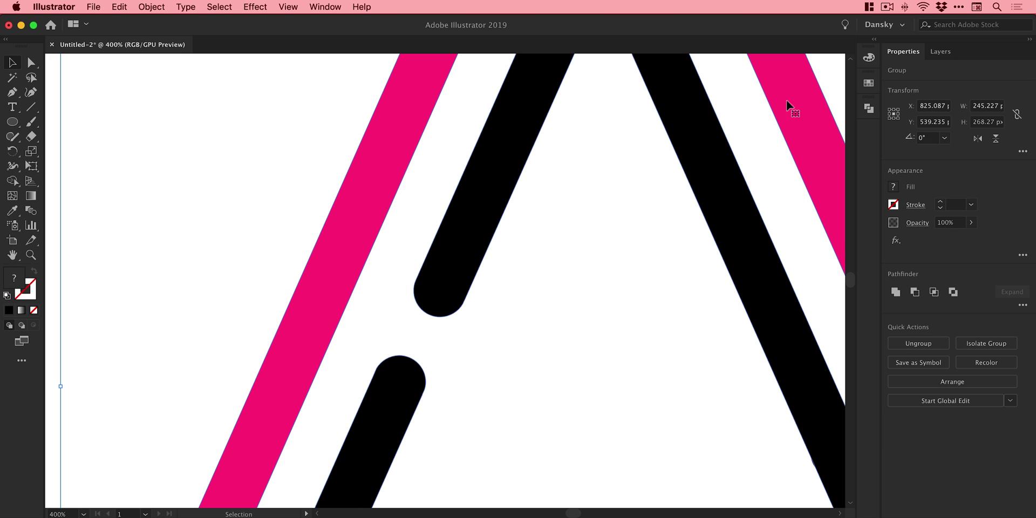
{"action": "left_click", "coordinate": [32, 63]}
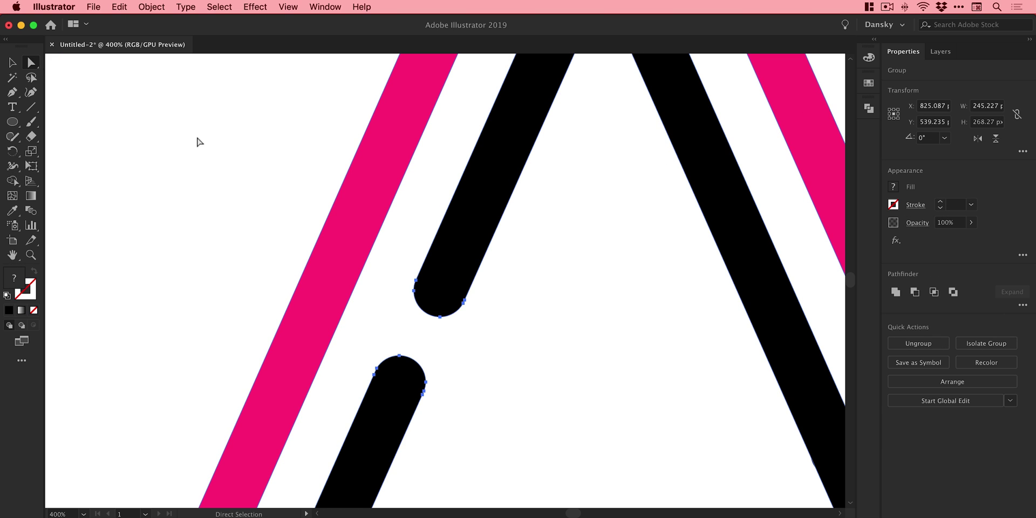
{"action": "left_click", "coordinate": [428, 174]}
{"action": "left_click", "coordinate": [479, 219]}
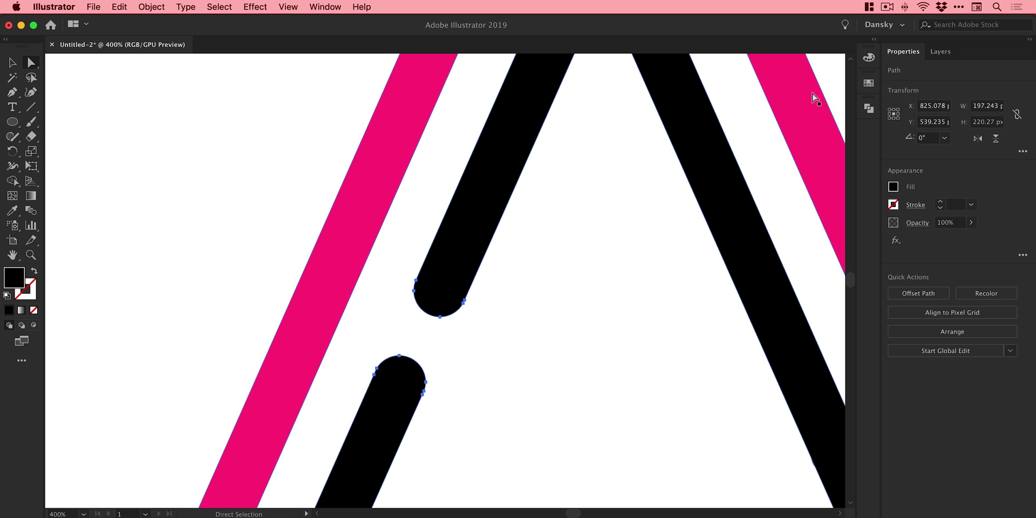
{"action": "left_click", "coordinate": [866, 81]}
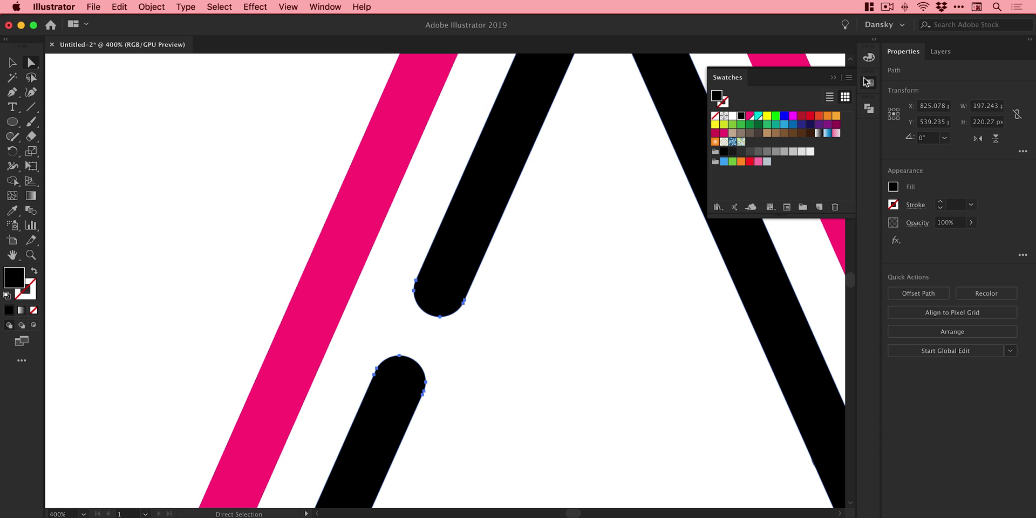
{"action": "left_click", "coordinate": [759, 116]}
Deselect the A's inner stroke and copy the black circle farther up the A's right stroke.
{"action": "left_click", "coordinate": [558, 382]}
{"action": "left_click_drag", "start_coordinate": [557, 382], "coordinate": [338, 266]}
{"action": "left_click_drag", "start_coordinate": [599, 316], "coordinate": [570, 247]}
{"action": "key", "text": "z"}
Shrink the upper circle on the A's right stroke to about 11.8 px in outline view to fit between the stroke's edges.
{"action": "left_click_drag", "start_coordinate": [588, 282], "coordinate": [752, 469]}
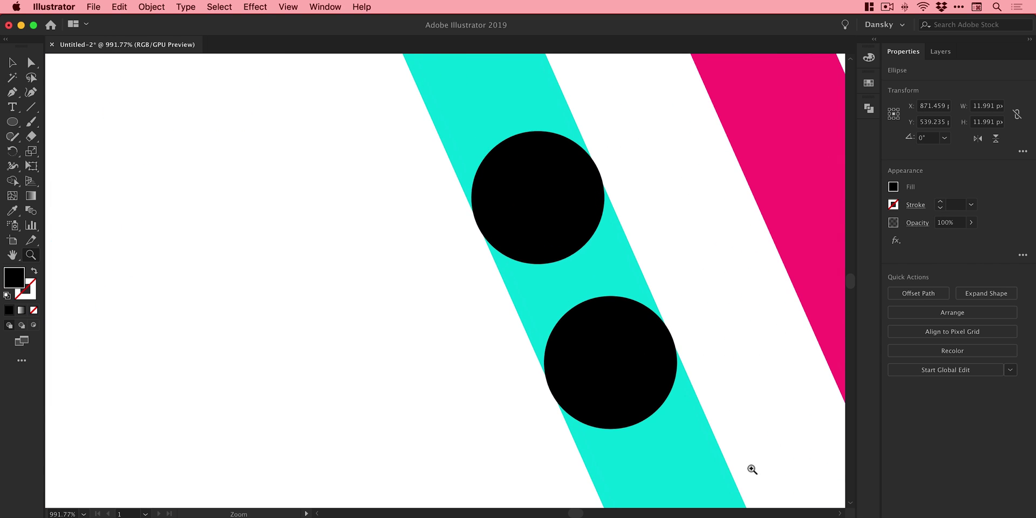
{"action": "key", "text": "ctrl+y"}
{"action": "left_click", "coordinate": [590, 258]}
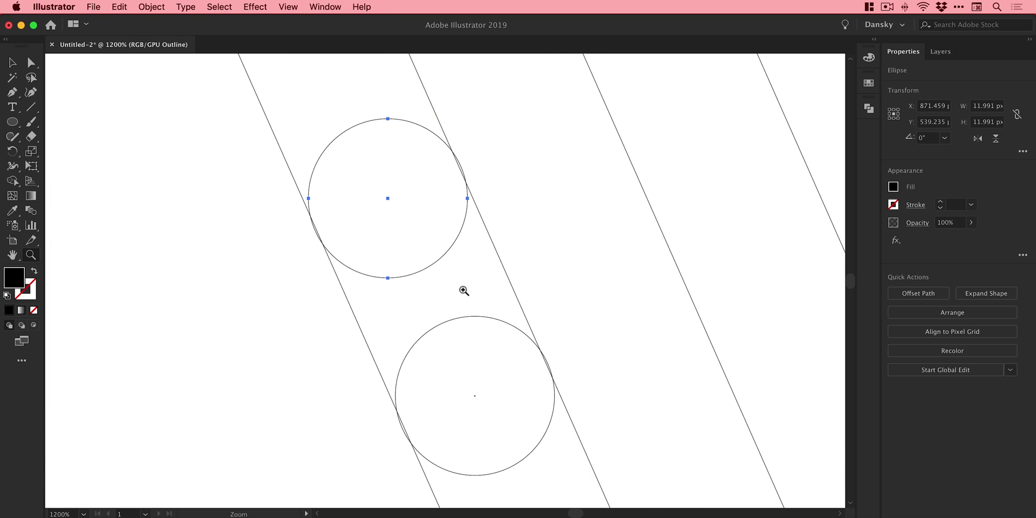
{"action": "left_click", "coordinate": [458, 286]}
{"action": "key", "text": "v"}
{"action": "left_click_drag", "start_coordinate": [266, 276], "coordinate": [266, 276]}
{"action": "scroll", "coordinate": [361, 238], "scroll_direction": "up", "scroll_amount": 2}
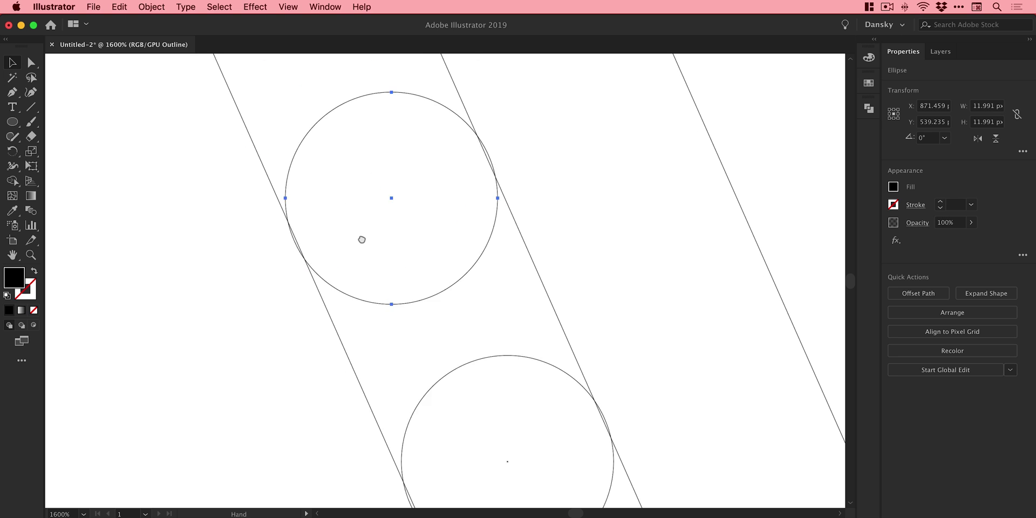
{"action": "key", "text": "super+equal"}
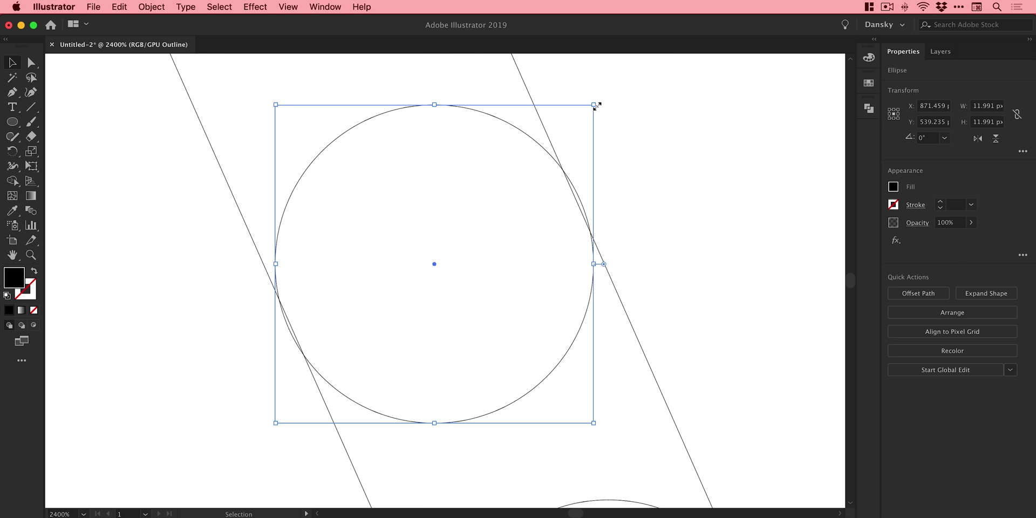
{"action": "left_click_drag", "start_coordinate": [596, 105], "coordinate": [592, 107]}
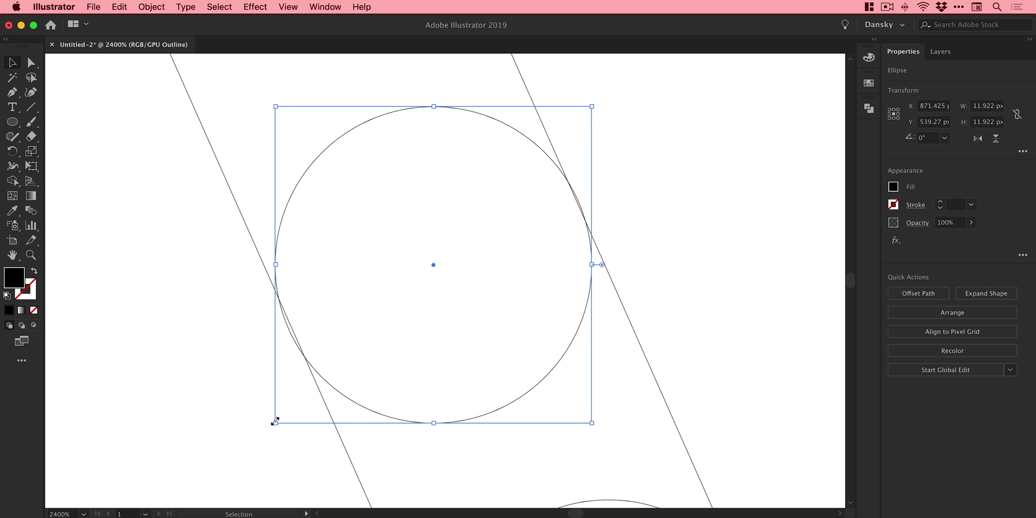
{"action": "left_click_drag", "start_coordinate": [274, 421], "coordinate": [292, 192]}
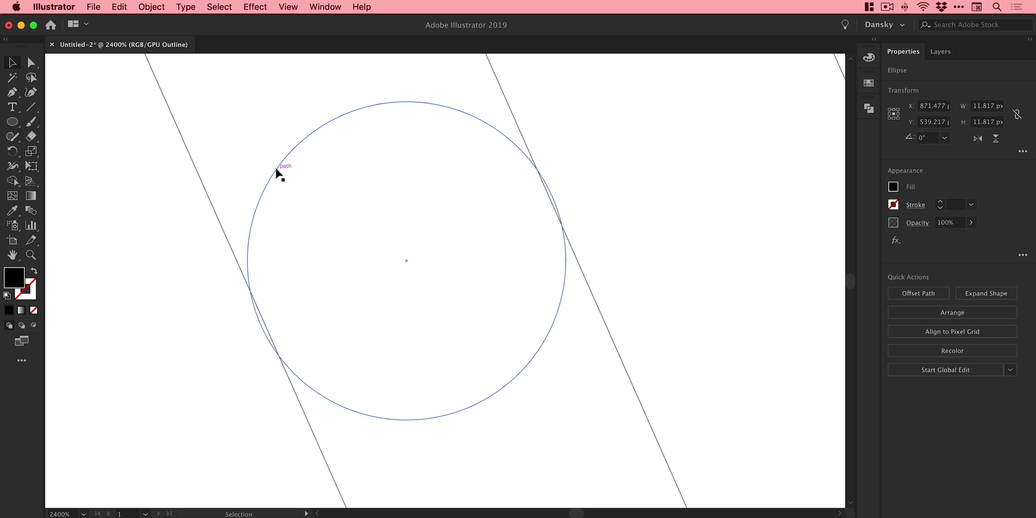
Delete the lower, oversized circle on the A's right stroke.
{"action": "scroll", "coordinate": [299, 209], "scroll_direction": "down", "scroll_amount": 5}
{"action": "left_click", "coordinate": [519, 363]}
{"action": "key", "text": "a"}
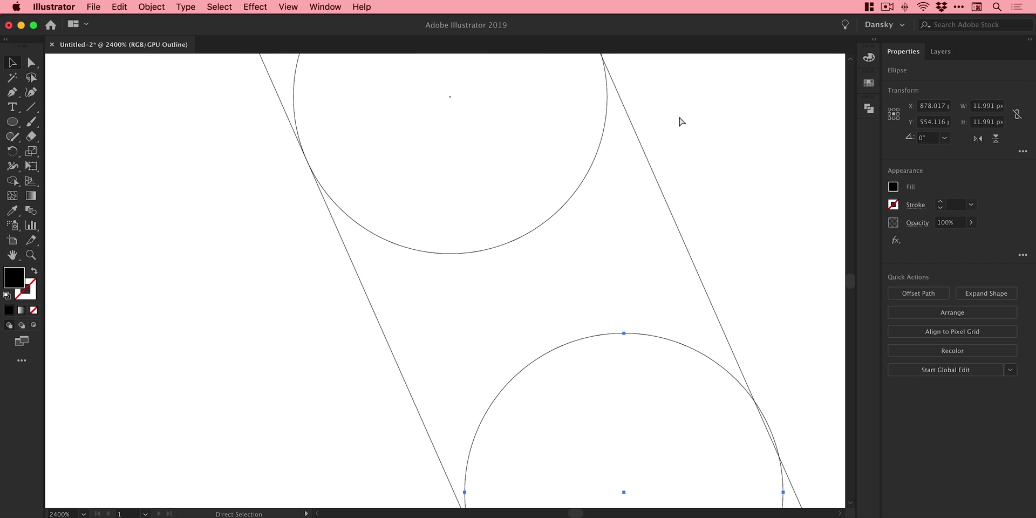
{"action": "left_click", "coordinate": [681, 121]}
{"action": "scroll", "coordinate": [619, 153], "scroll_direction": "up", "scroll_amount": 3}
Copy the fitted circle down the A's right stroke, align it between the stroke's edges, and return to the colour preview.
{"action": "key", "text": "v"}
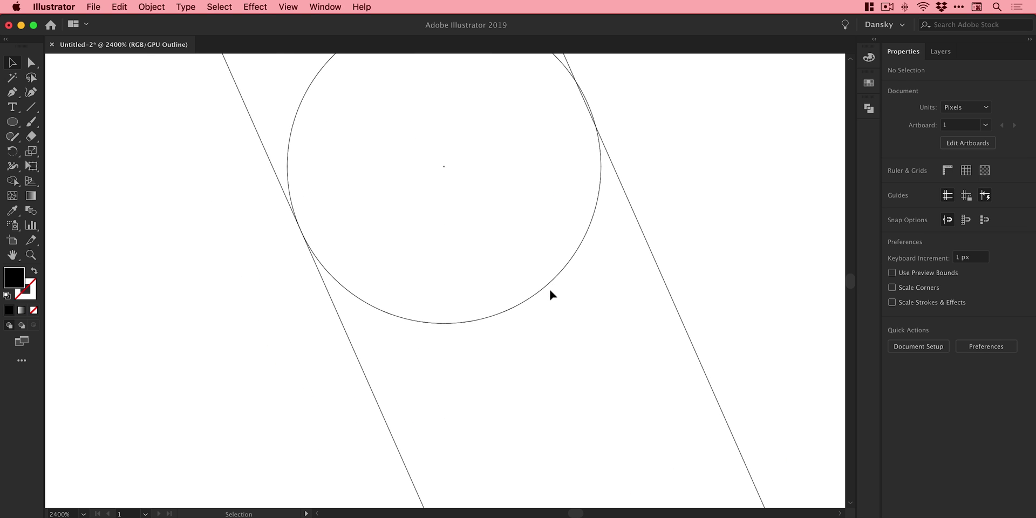
{"action": "left_click_drag", "start_coordinate": [551, 294], "coordinate": [647, 460]}
{"action": "scroll", "coordinate": [458, 118], "scroll_direction": "down", "scroll_amount": 13}
{"action": "scroll", "coordinate": [458, 118], "scroll_direction": "right", "scroll_amount": 8}
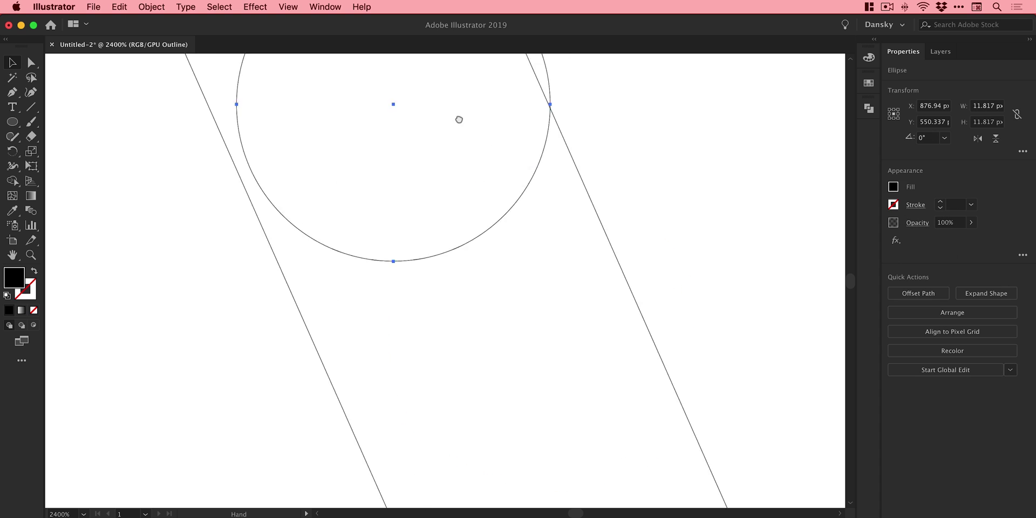
{"action": "left_click_drag", "start_coordinate": [464, 162], "coordinate": [557, 412]}
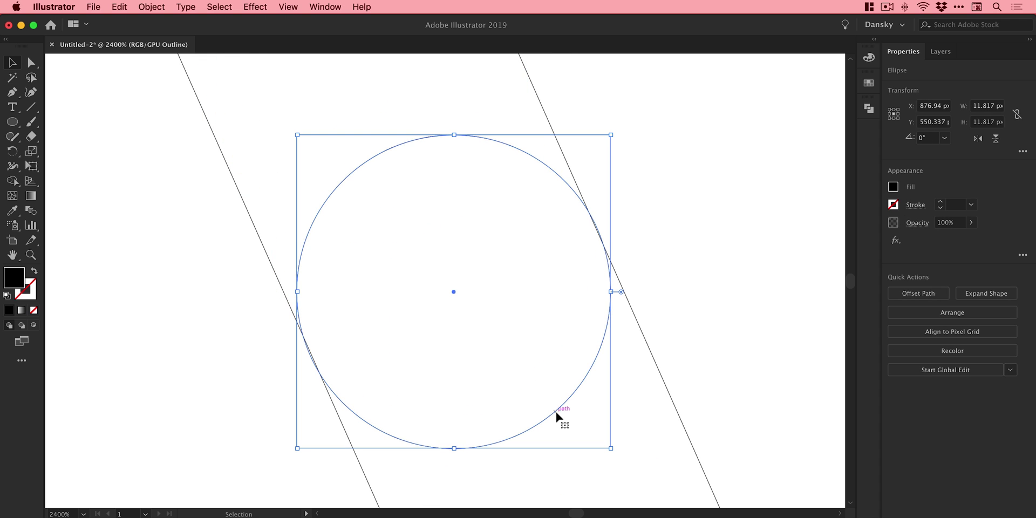
{"action": "key", "text": "a"}
{"action": "key", "text": "super+minus"}
{"action": "key", "text": "super+minus"}
{"action": "key", "text": "super+minus"}
{"action": "key", "text": "super+minus"}
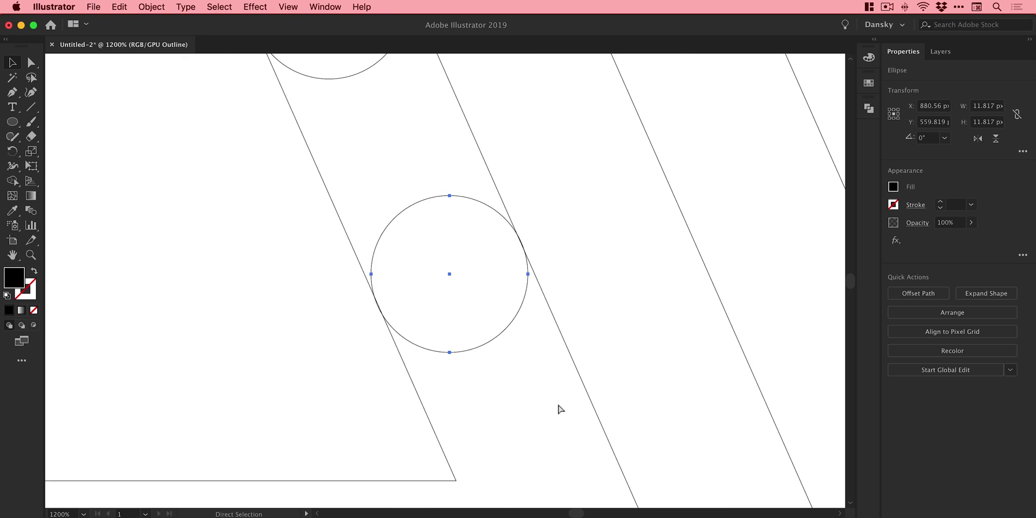
{"action": "key", "text": "super+y"}
Use Shape Builder to remove the A's right stroke between the two circles and merge each circle into its stroke end.
{"action": "key", "text": "v"}
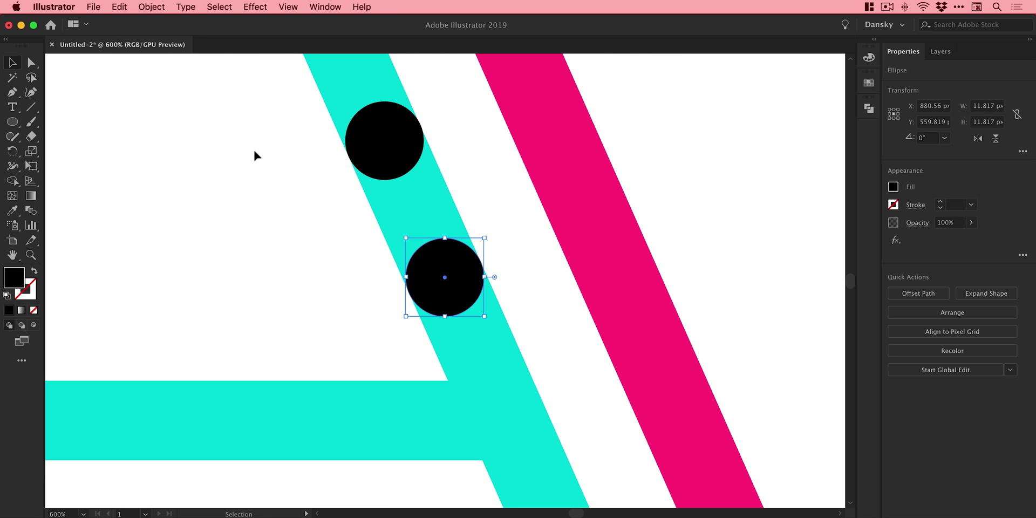
{"action": "left_click_drag", "start_coordinate": [255, 136], "coordinate": [405, 311]}
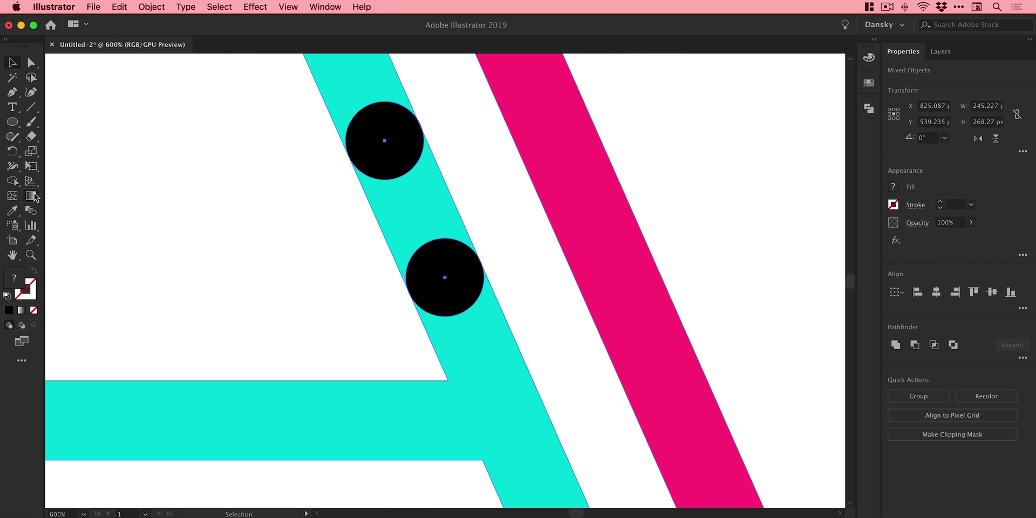
{"action": "left_click", "coordinate": [14, 167]}
{"action": "key", "text": "v"}
{"action": "left_click", "coordinate": [12, 181]}
{"action": "left_click", "coordinate": [413, 203], "text": "alt"}
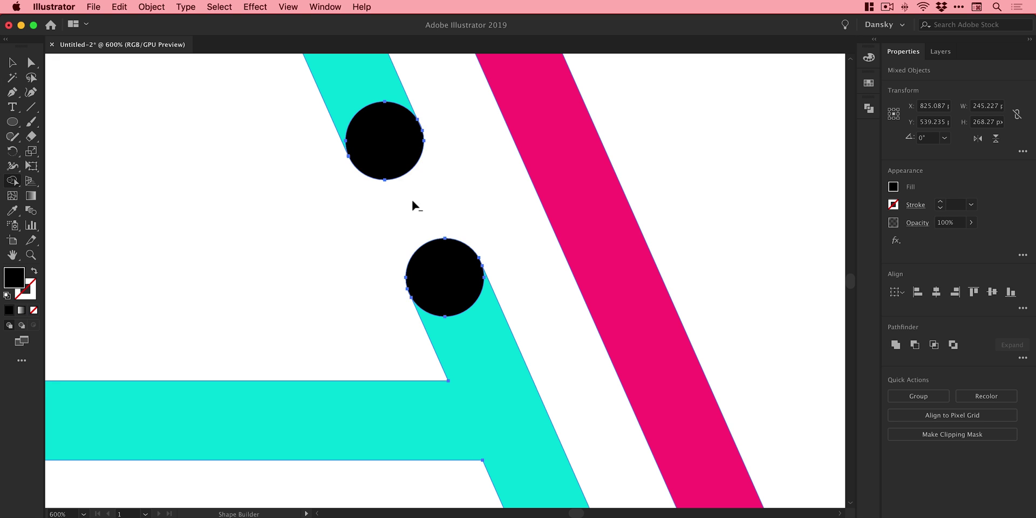
{"action": "left_click_drag", "start_coordinate": [367, 105], "coordinate": [378, 134]}
{"action": "left_click_drag", "start_coordinate": [446, 269], "coordinate": [480, 344]}
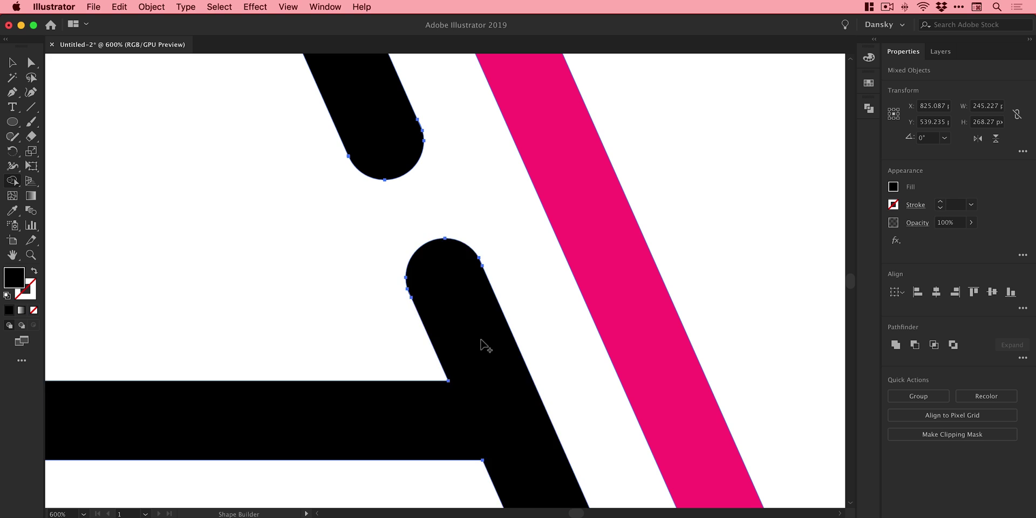
Recolour both merged pieces of the A's inner stroke with the turquoise swatch, then clear the selection.
{"action": "key", "text": "a"}
{"action": "left_click", "coordinate": [329, 247]}
{"action": "left_click", "coordinate": [392, 142]}
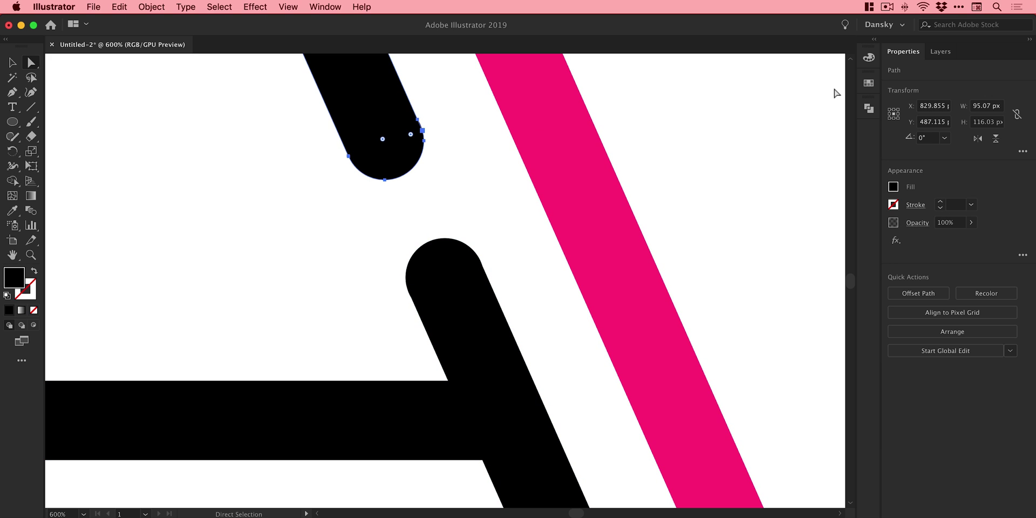
{"action": "left_click", "coordinate": [446, 313], "text": "shift"}
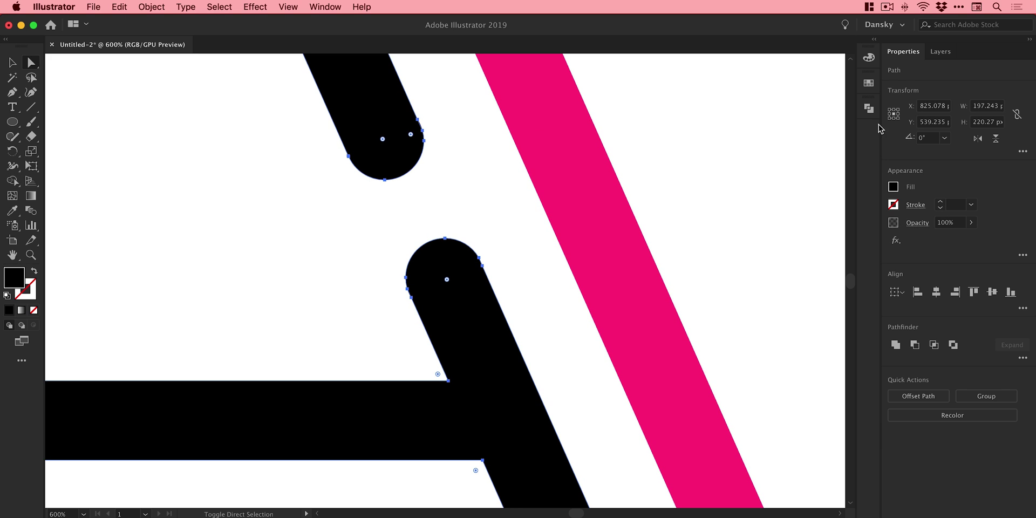
{"action": "left_click", "coordinate": [868, 82]}
{"action": "left_click", "coordinate": [758, 116]}
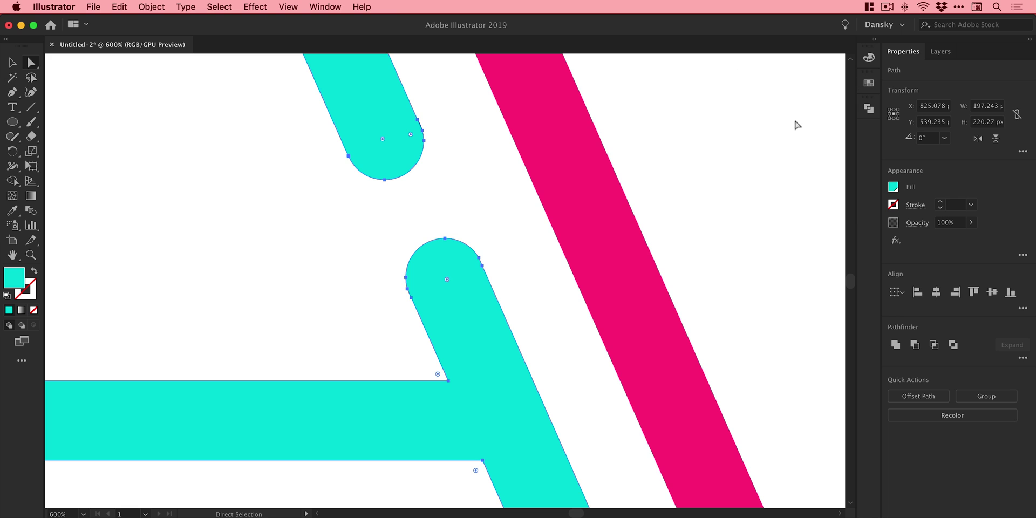
{"action": "left_click", "coordinate": [869, 83]}
{"action": "left_click", "coordinate": [745, 139]}
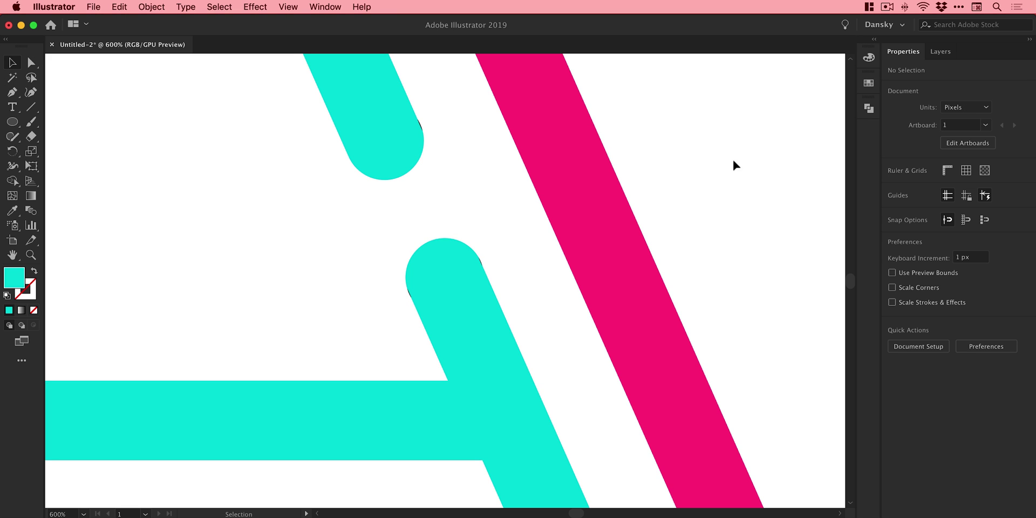
Delete the leftover black sliver beside the upper rounded end of the gap in the A's right stroke.
{"action": "key", "text": "z"}
{"action": "left_click_drag", "start_coordinate": [409, 116], "coordinate": [478, 139]}
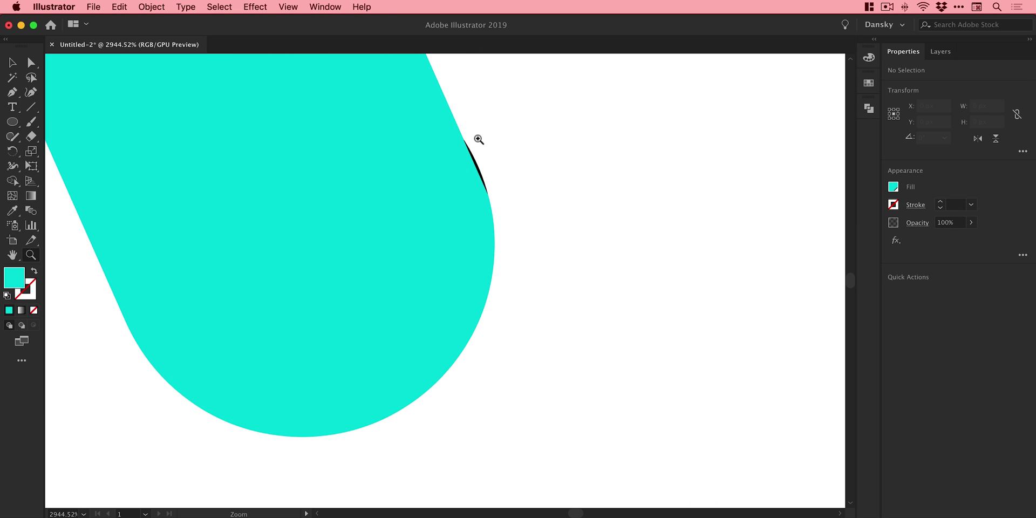
{"action": "left_click", "coordinate": [30, 62]}
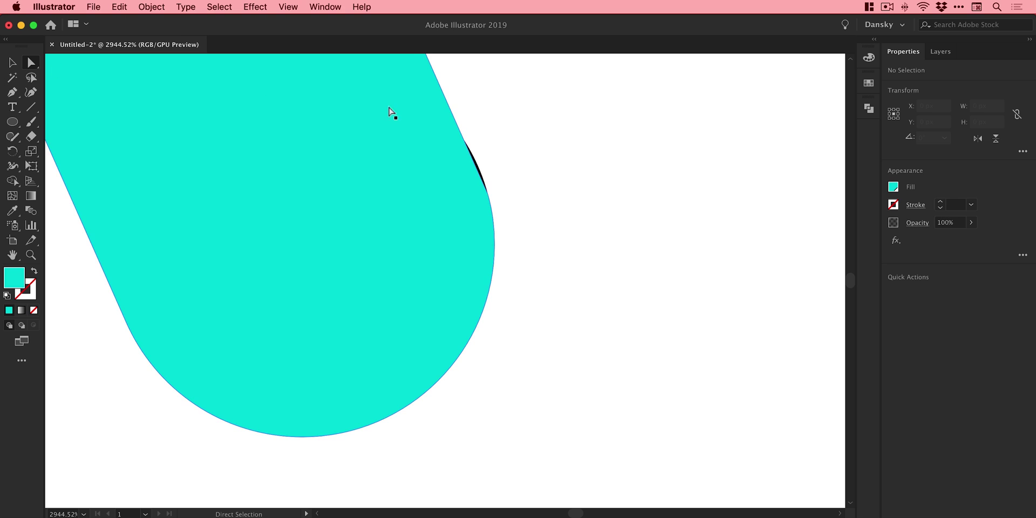
{"action": "left_click", "coordinate": [480, 169]}
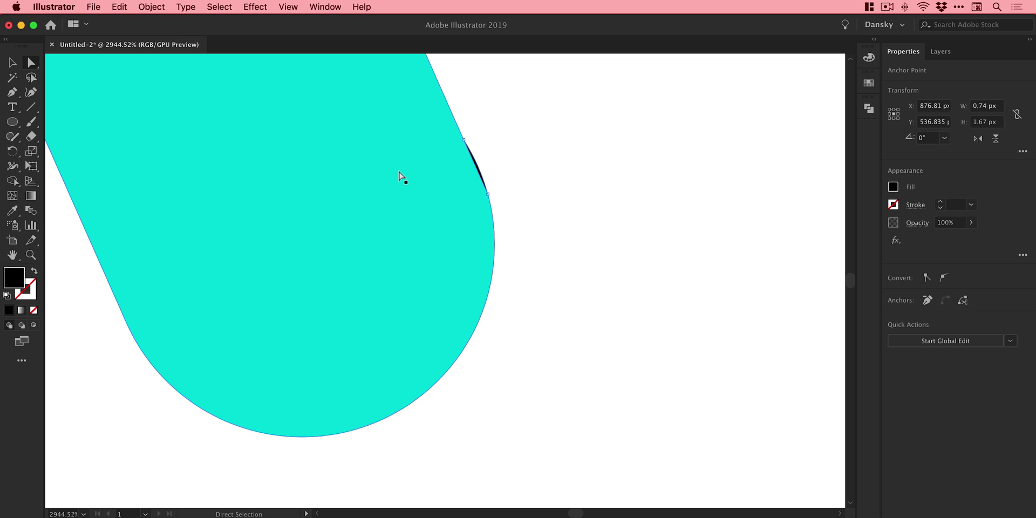
{"action": "key", "text": "super+shift+a"}
Delete the two leftover black slivers on either side of the gap's lower rounded end.
{"action": "key", "text": "space"}
{"action": "left_click_drag", "start_coordinate": [407, 379], "coordinate": [429, 174]}
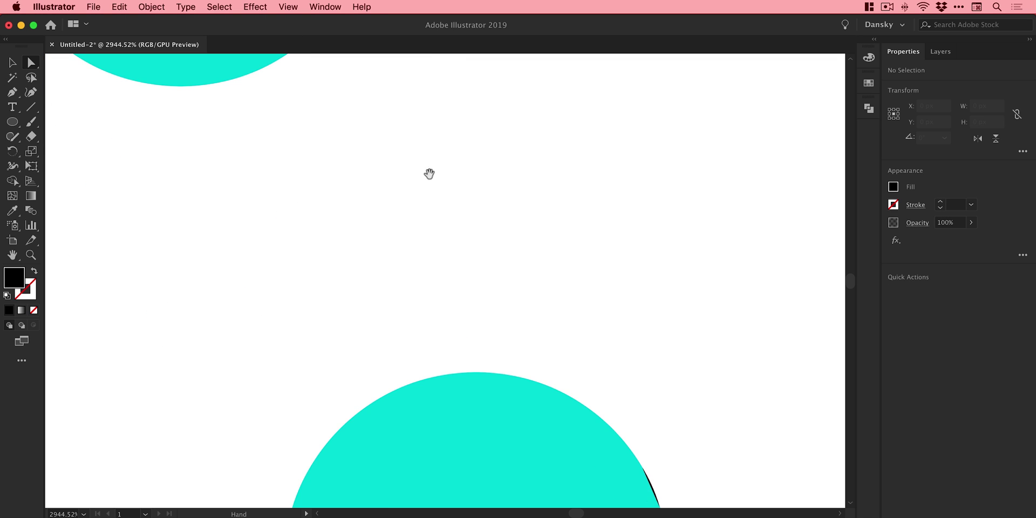
{"action": "left_click_drag", "start_coordinate": [604, 271], "coordinate": [448, 93]}
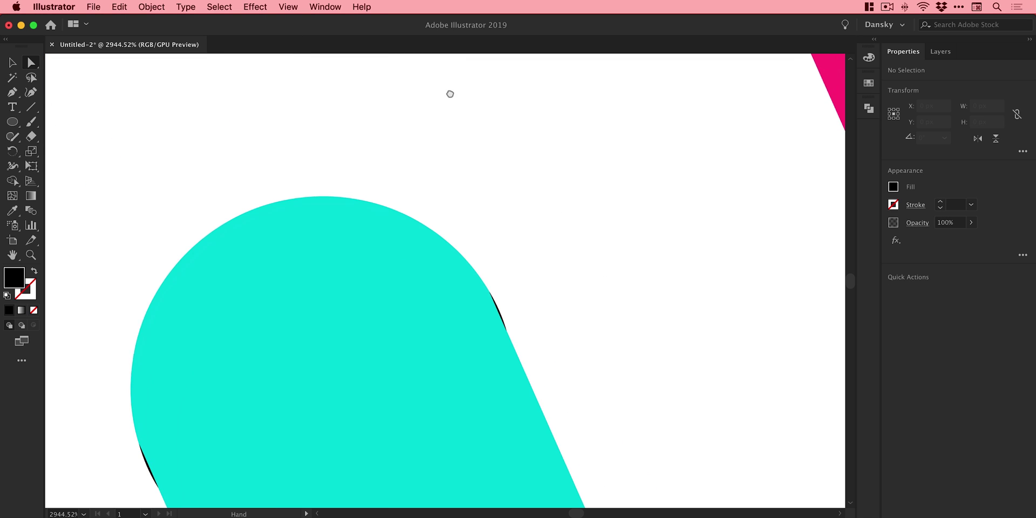
{"action": "left_click", "coordinate": [505, 315]}
{"action": "left_click", "coordinate": [145, 465], "text": "shift"}
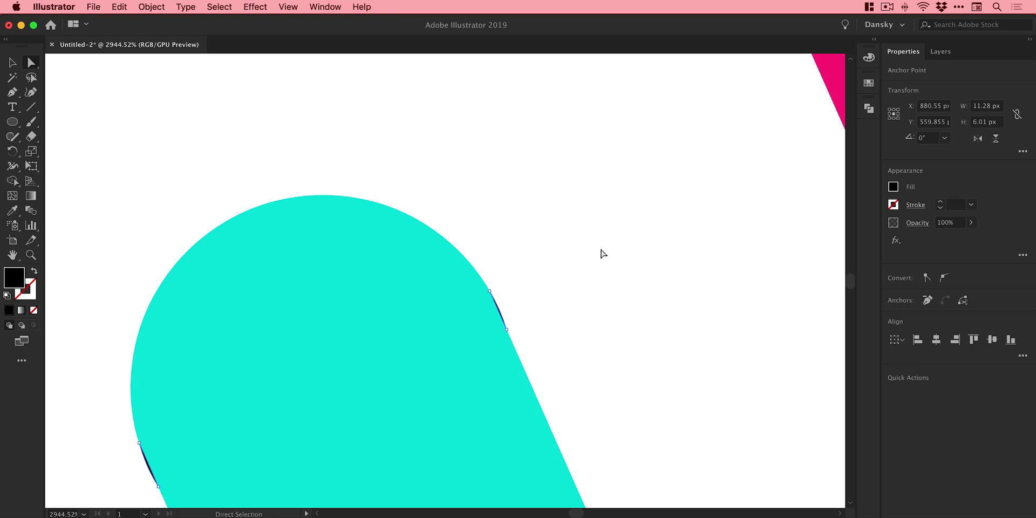
{"action": "left_click", "coordinate": [600, 250]}
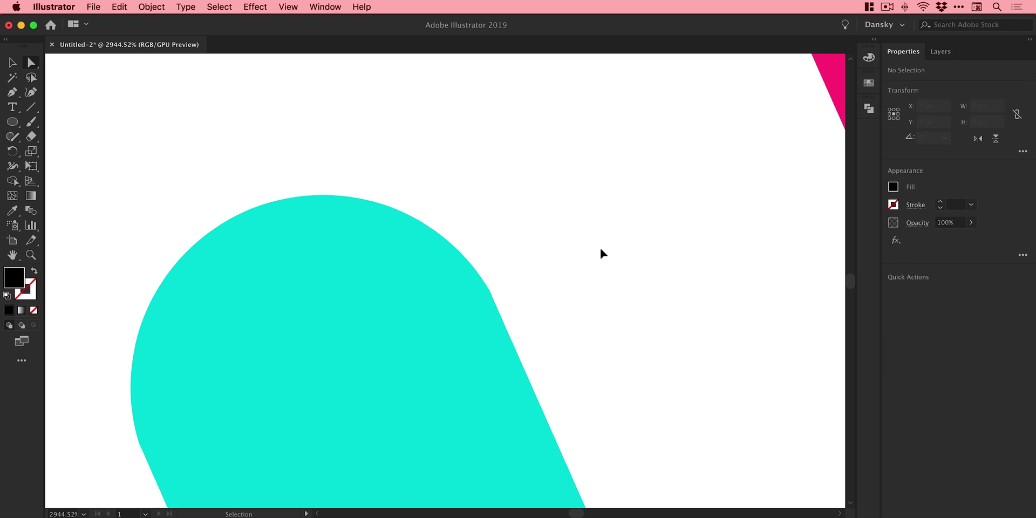
Inspect the A's right-stroke gap in outline view and then the whole GAME lettering in colour preview.
{"action": "key", "text": "super+minus"}
{"action": "key", "text": "super+minus"}
{"action": "key", "text": "super+minus"}
{"action": "key", "text": "super+minus"}
{"action": "key", "text": "super+minus"}
{"action": "key", "text": "super+minus"}
{"action": "key", "text": "super+y"}
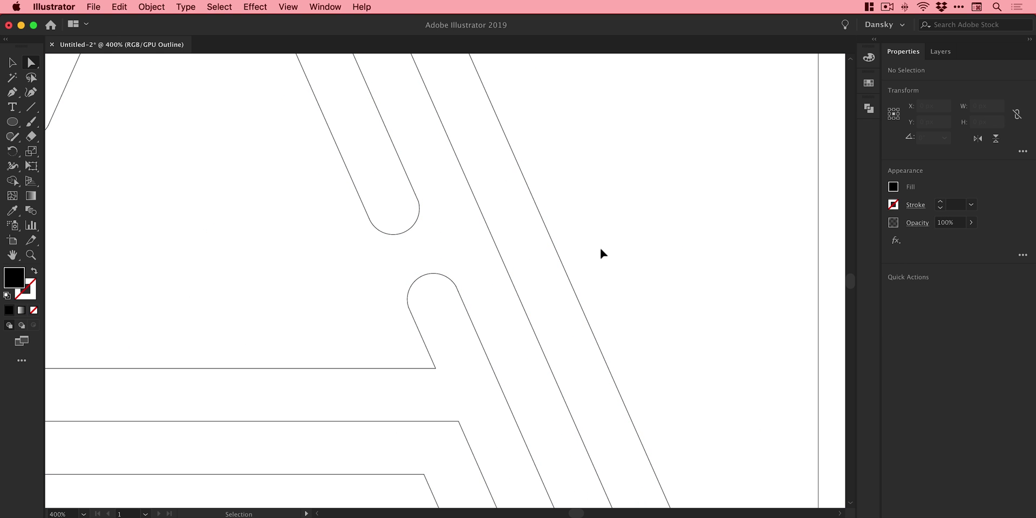
{"action": "key", "text": "super+y"}
{"action": "key", "text": "super+minus"}
{"action": "key", "text": "super+minus"}
{"action": "key", "text": "super+minus"}
{"action": "key", "text": "super+minus"}
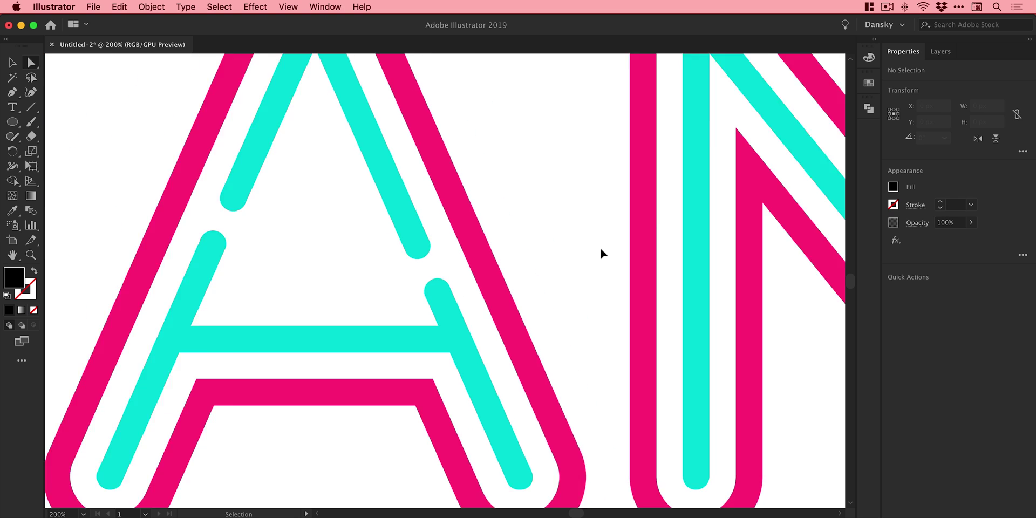
{"action": "key", "text": "super+minus"}
{"action": "key", "text": "super+minus"}
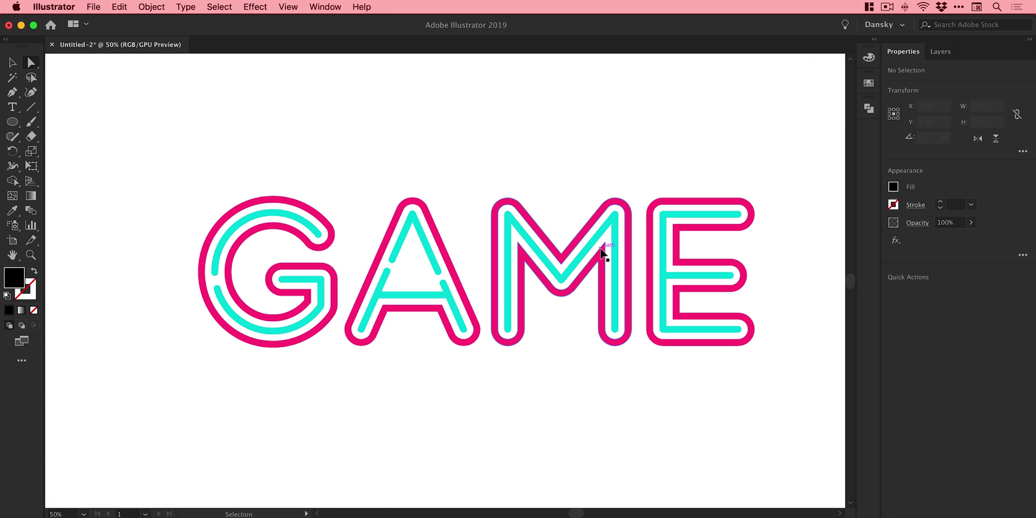
Draw a 1920 × 1080 px rectangle covering the whole artboard.
{"action": "key", "text": "v"}
{"action": "scroll", "coordinate": [568, 312], "scroll_direction": "right", "scroll_amount": 3}
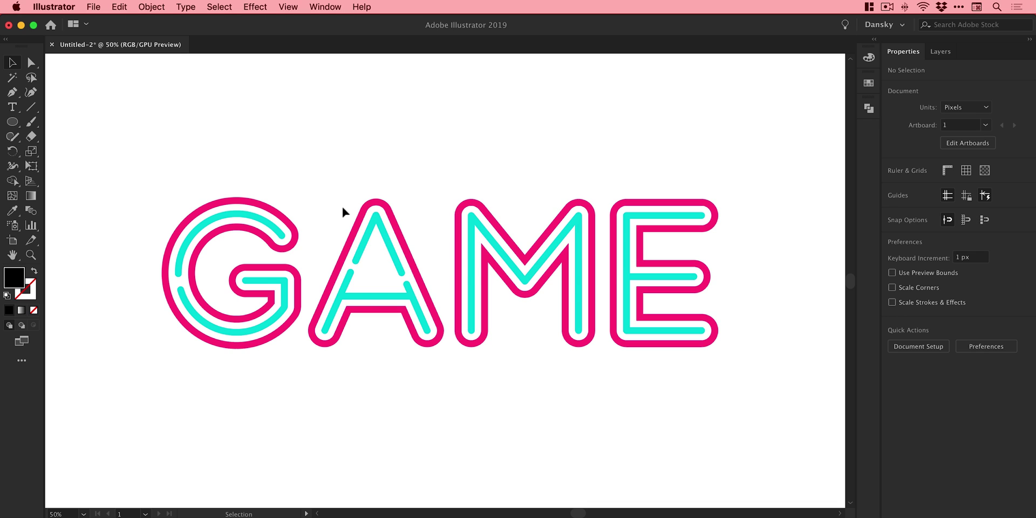
{"action": "key", "text": "super+minus"}
{"action": "key", "text": "super+minus"}
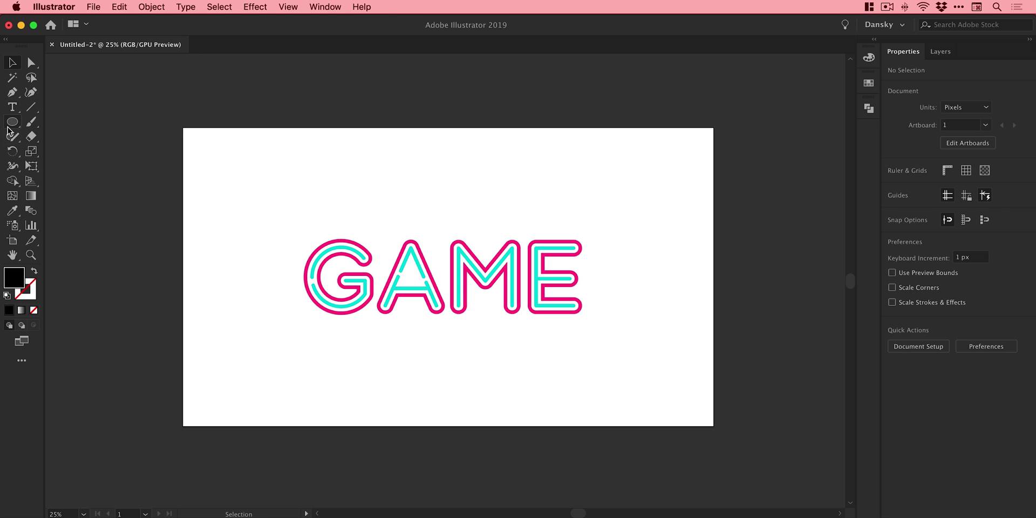
{"action": "left_click", "coordinate": [12, 123]}
{"action": "left_click", "coordinate": [41, 124]}
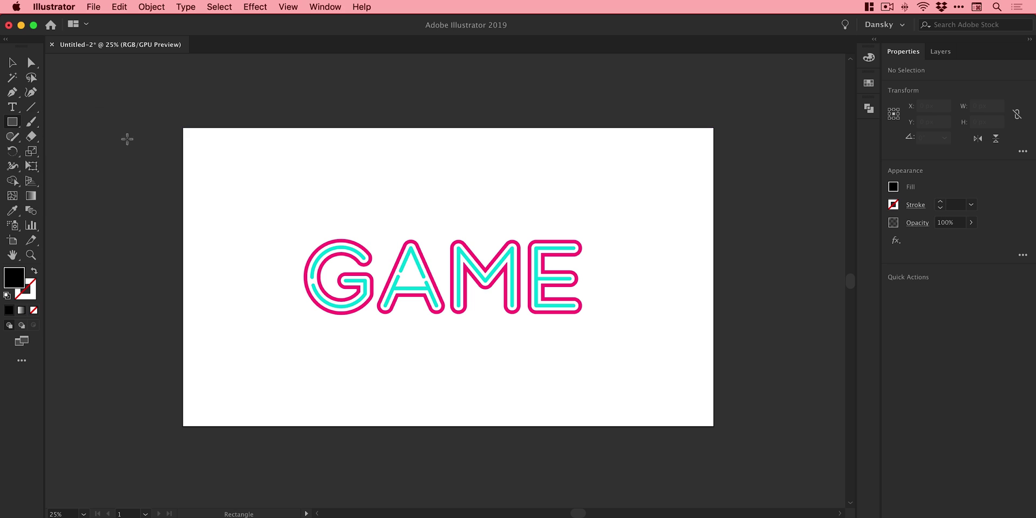
{"action": "left_click_drag", "start_coordinate": [183, 128], "coordinate": [714, 426]}
{"action": "key", "text": "v"}
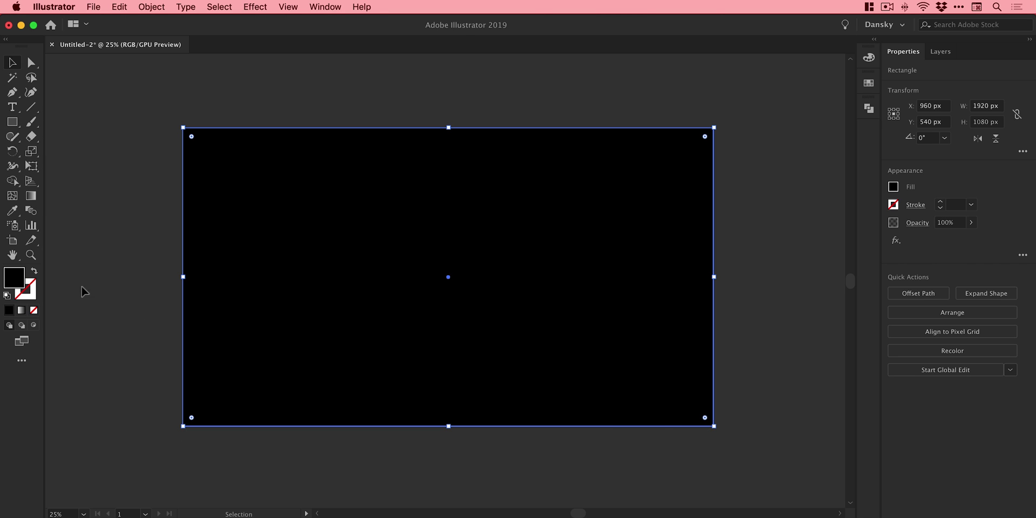
Fill the artboard-sized rectangle with the dark purple-navy colour #1a1628.
{"action": "double_click", "coordinate": [19, 280]}
{"action": "left_click", "coordinate": [586, 375]}
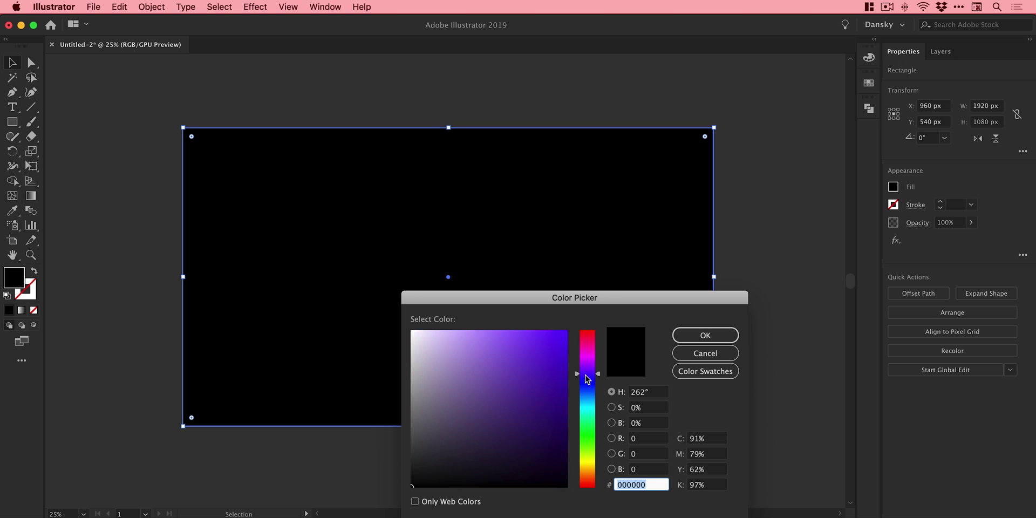
{"action": "left_click_drag", "start_coordinate": [498, 451], "coordinate": [479, 462]}
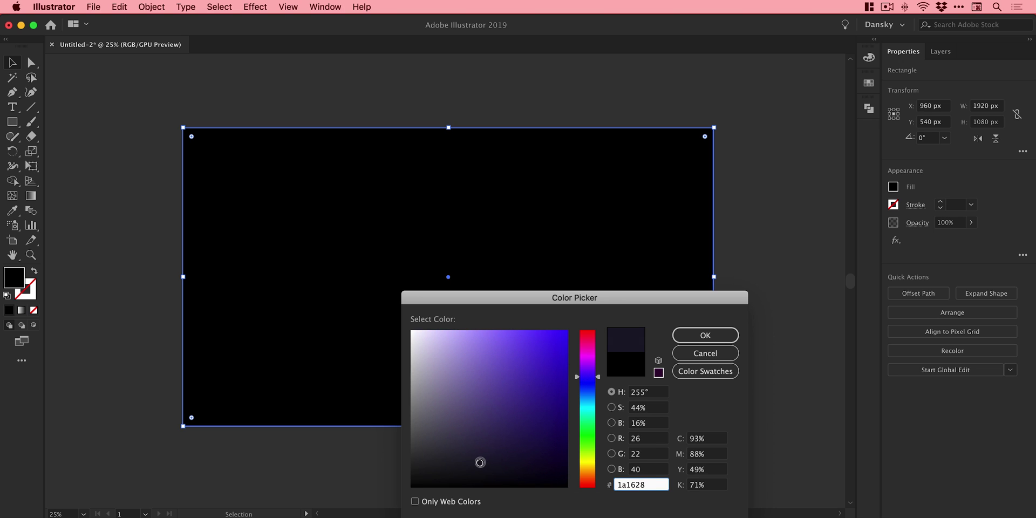
{"action": "left_click", "coordinate": [706, 336]}
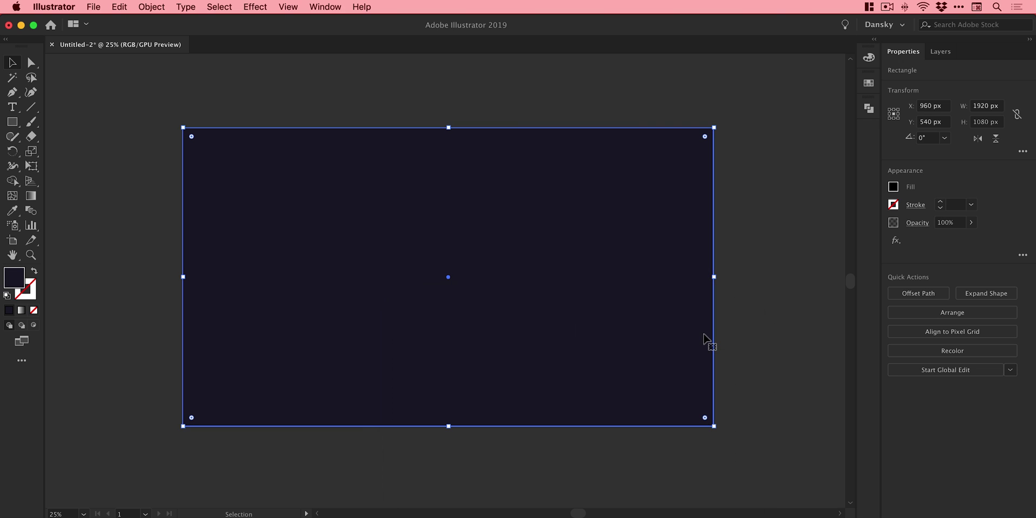
Send the dark background rectangle to the back and lock it.
{"action": "left_click", "coordinate": [152, 7]}
{"action": "mouse_move", "coordinate": [179, 34]}
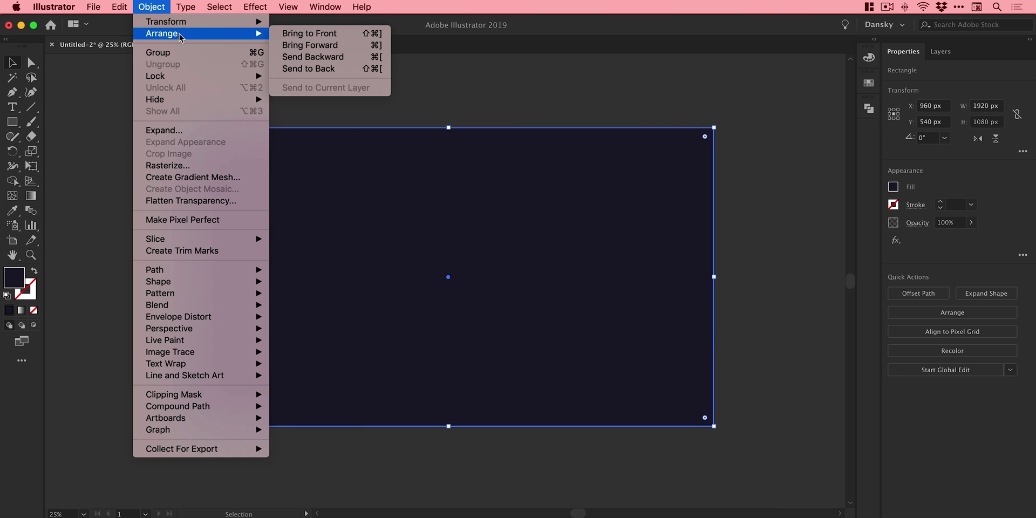
{"action": "left_click", "coordinate": [331, 69]}
{"action": "left_click", "coordinate": [155, 5]}
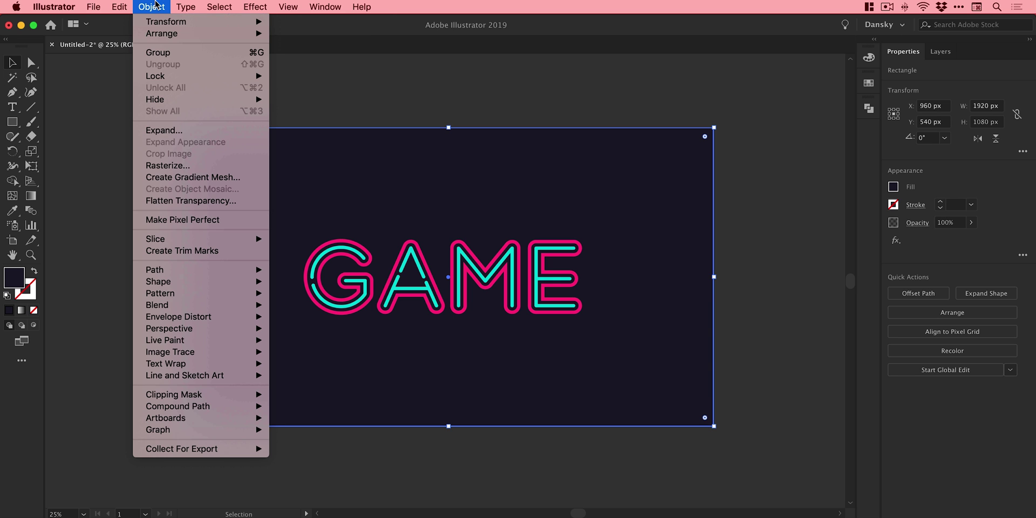
{"action": "mouse_move", "coordinate": [194, 77]}
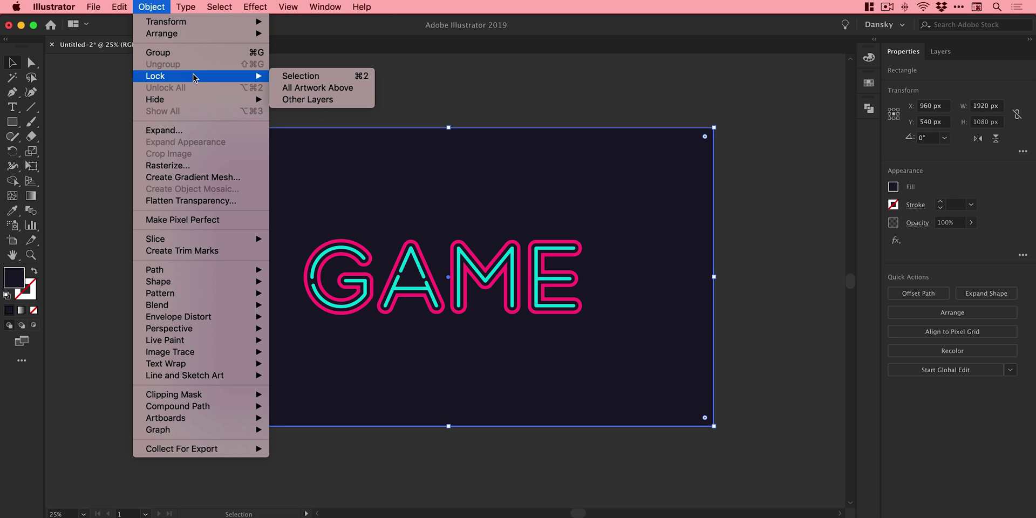
{"action": "left_click", "coordinate": [310, 78]}
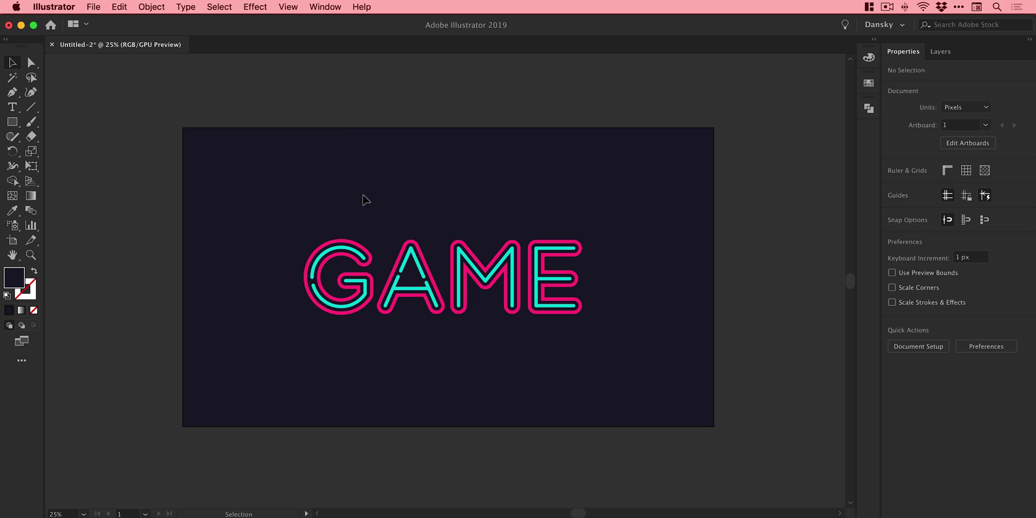
Move all the GAME lettering about 7 px right and 7 px up, group it, and deselect it.
{"action": "key", "text": "super+a"}
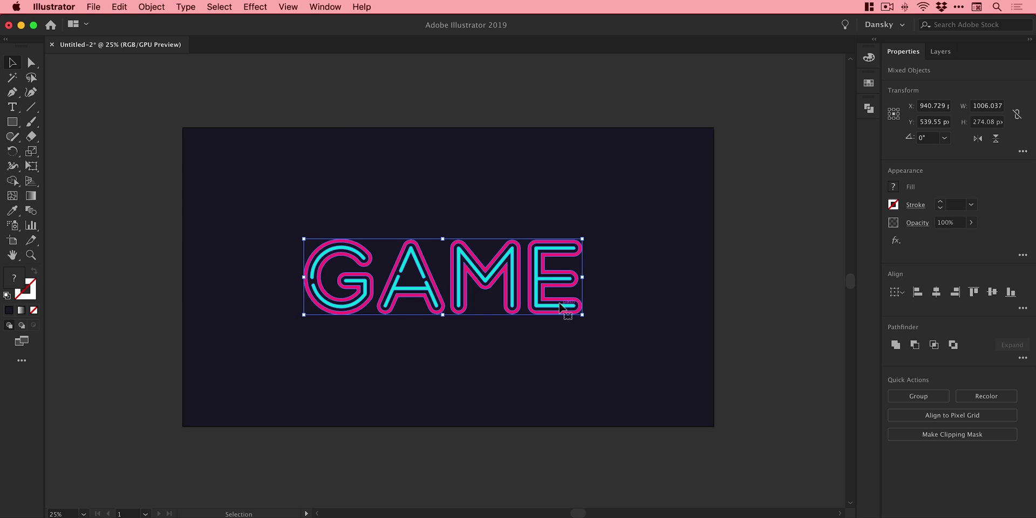
{"action": "left_click_drag", "start_coordinate": [561, 304], "coordinate": [562, 304]}
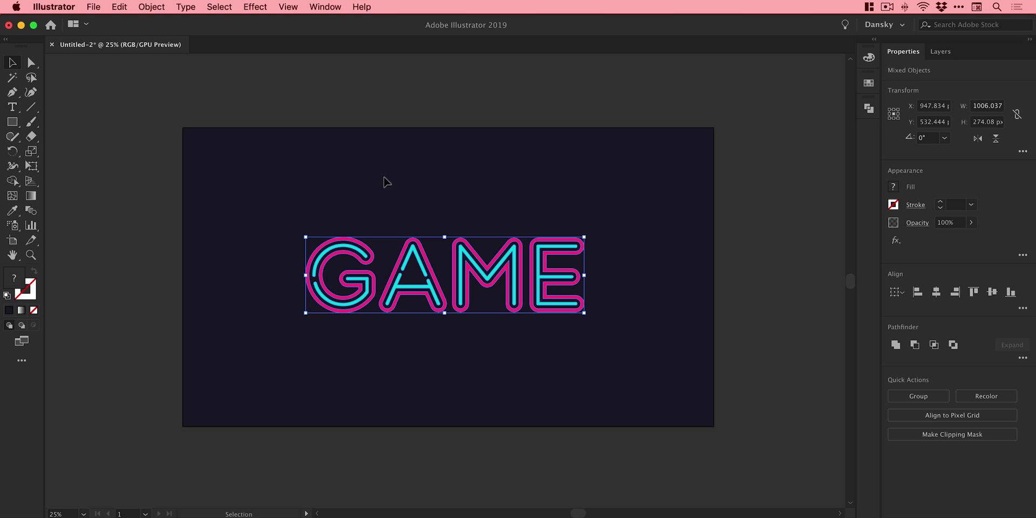
{"action": "left_click", "coordinate": [136, 6]}
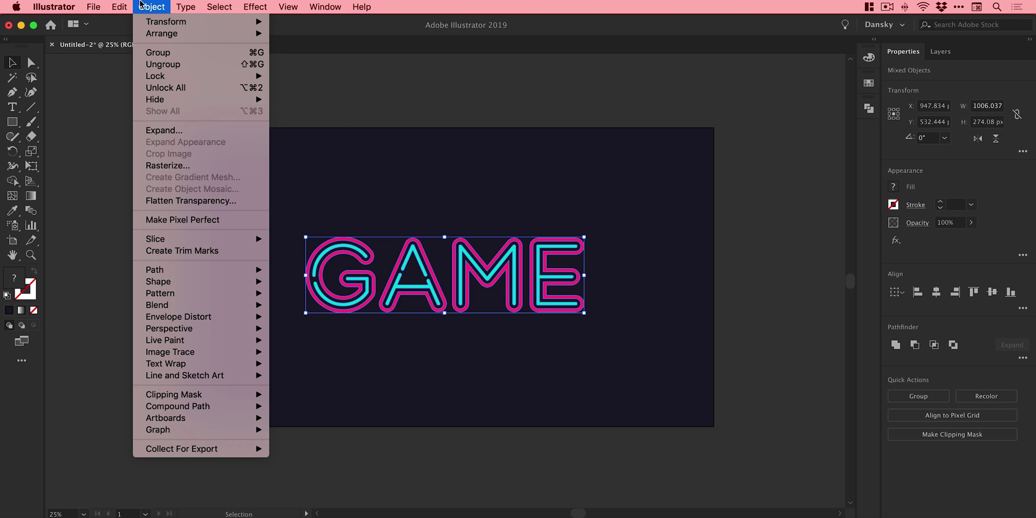
{"action": "left_click", "coordinate": [160, 51]}
{"action": "left_click", "coordinate": [400, 84]}
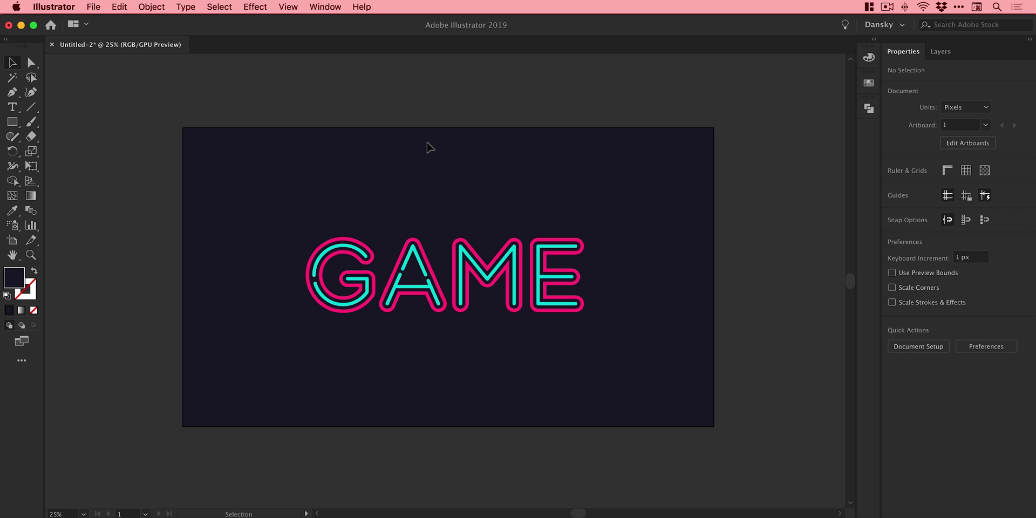
Copy the grouped GAME lettering and paste the duplicate in place directly over the original.
{"action": "left_click", "coordinate": [468, 246]}
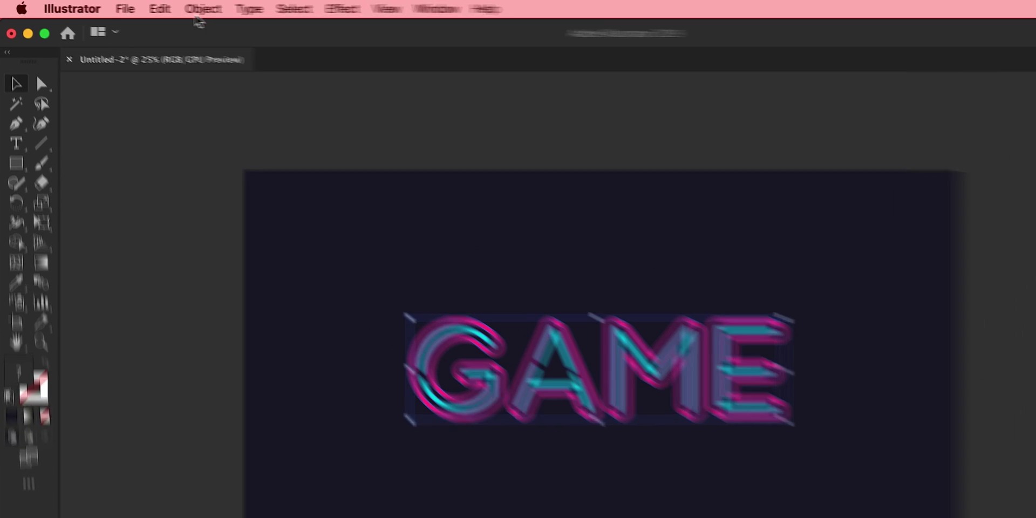
{"action": "left_click", "coordinate": [119, 6]}
{"action": "left_click", "coordinate": [130, 69]}
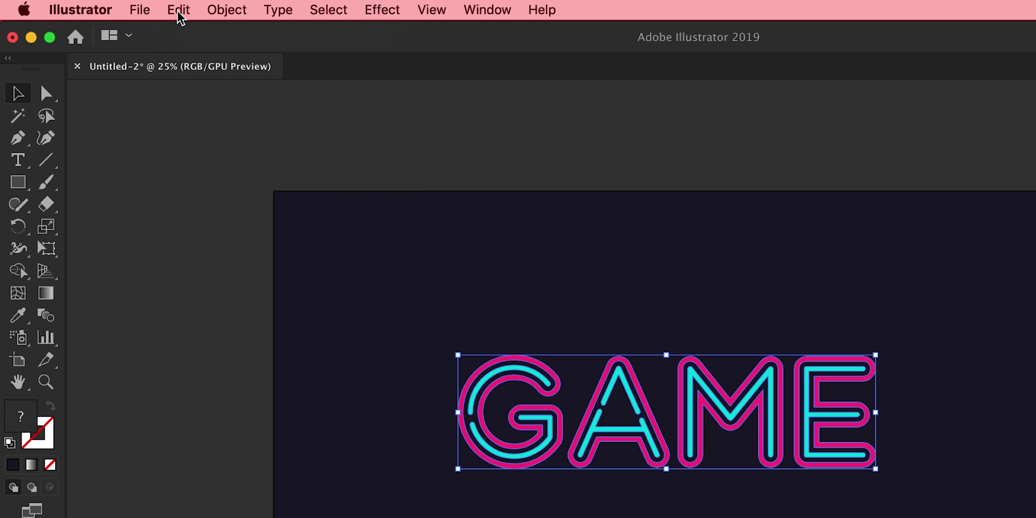
{"action": "left_click", "coordinate": [179, 10]}
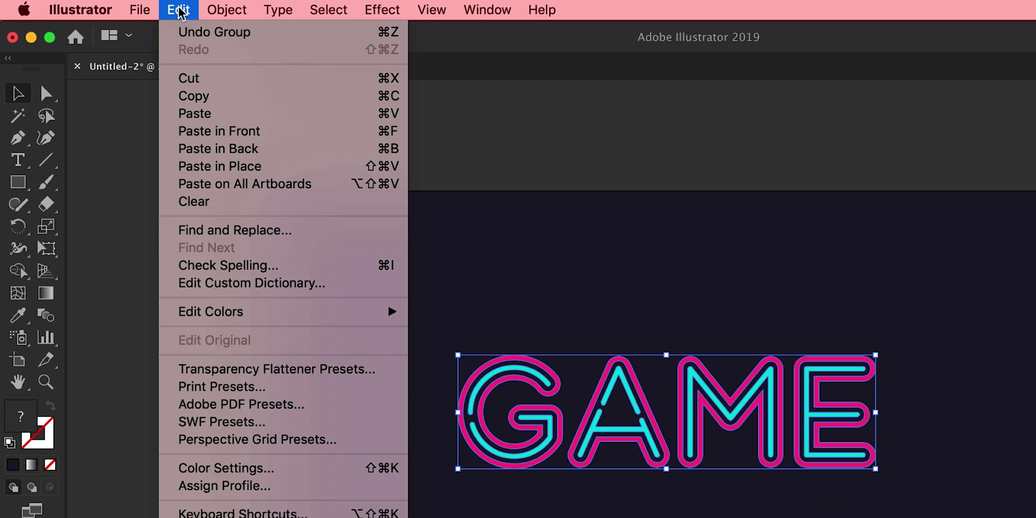
{"action": "left_click", "coordinate": [236, 168]}
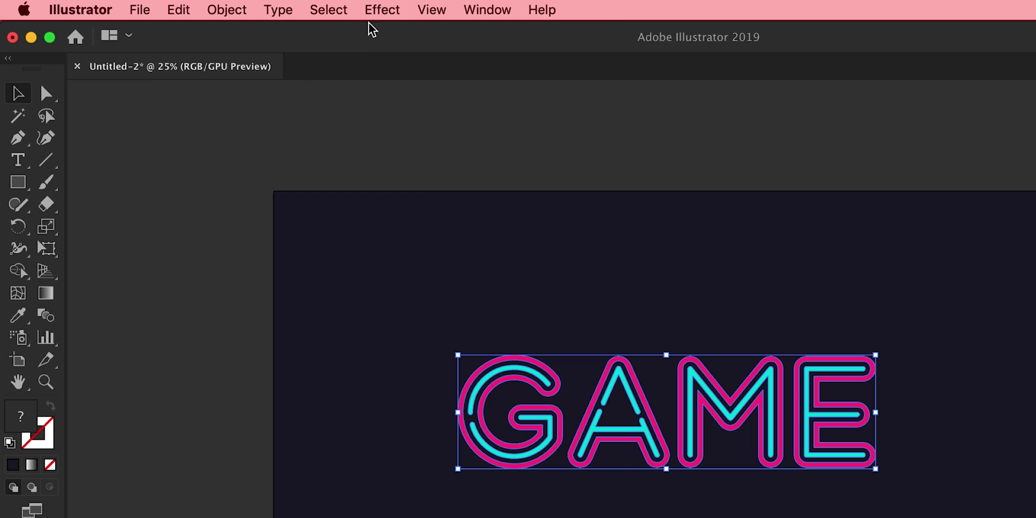
Apply a Gaussian Blur effect with a 13.1 pixel radius to the pasted GAME group, checking it in the preview.
{"action": "left_click", "coordinate": [393, 6]}
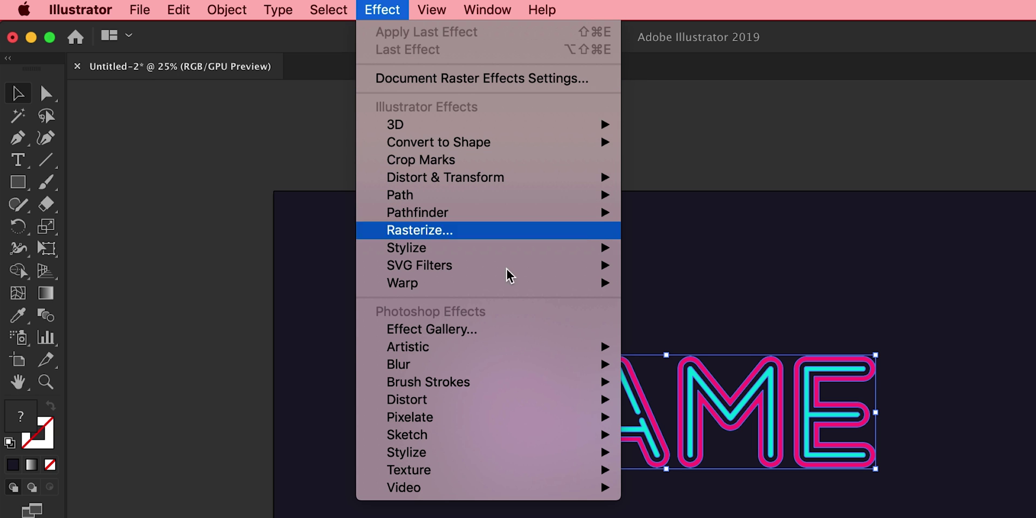
{"action": "mouse_move", "coordinate": [578, 364]}
{"action": "left_click", "coordinate": [657, 364]}
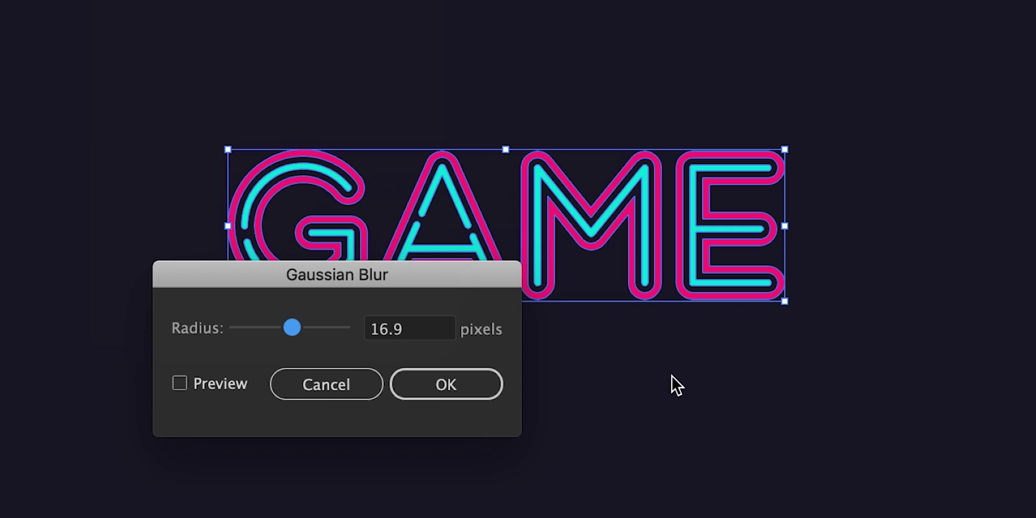
{"action": "left_click", "coordinate": [217, 386]}
{"action": "left_click_drag", "start_coordinate": [260, 326], "coordinate": [288, 327]}
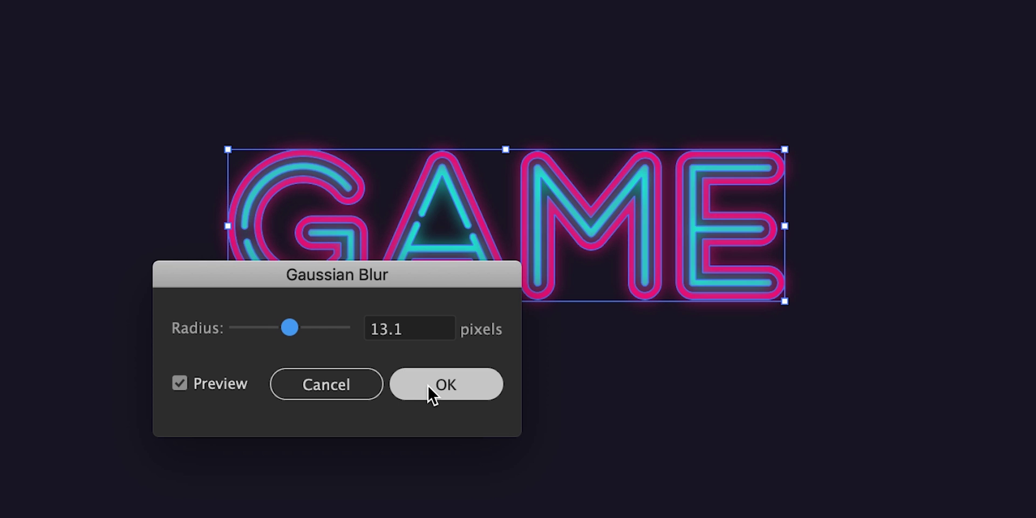
{"action": "left_click", "coordinate": [423, 384]}
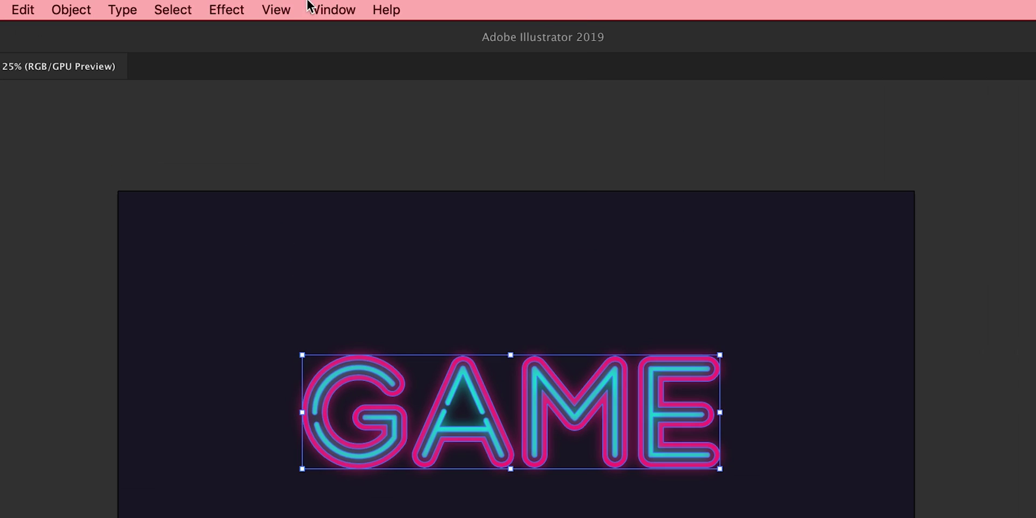
Inspect the Gaussian Blur entry among the GAME group's appearance attributes and close the attribute list.
{"action": "left_click", "coordinate": [325, 6]}
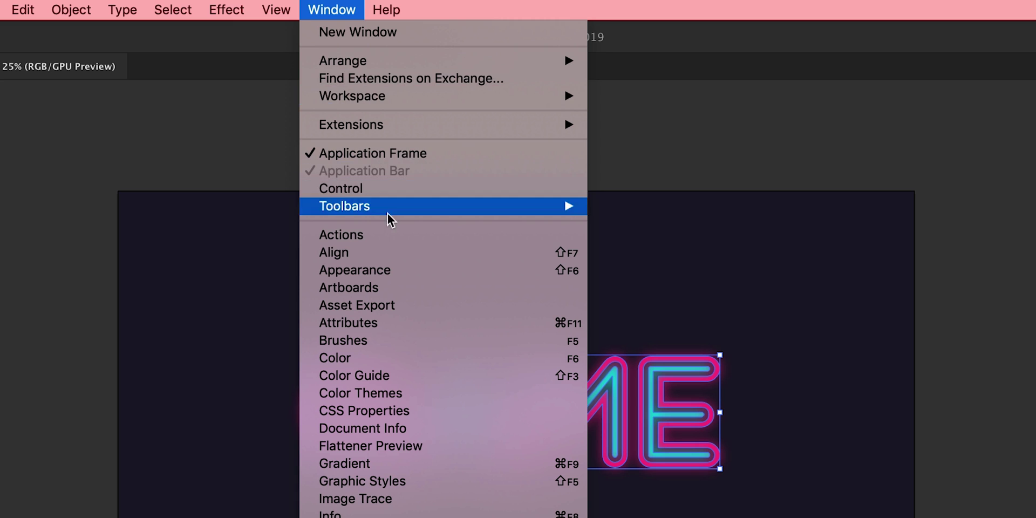
{"action": "left_click", "coordinate": [390, 270]}
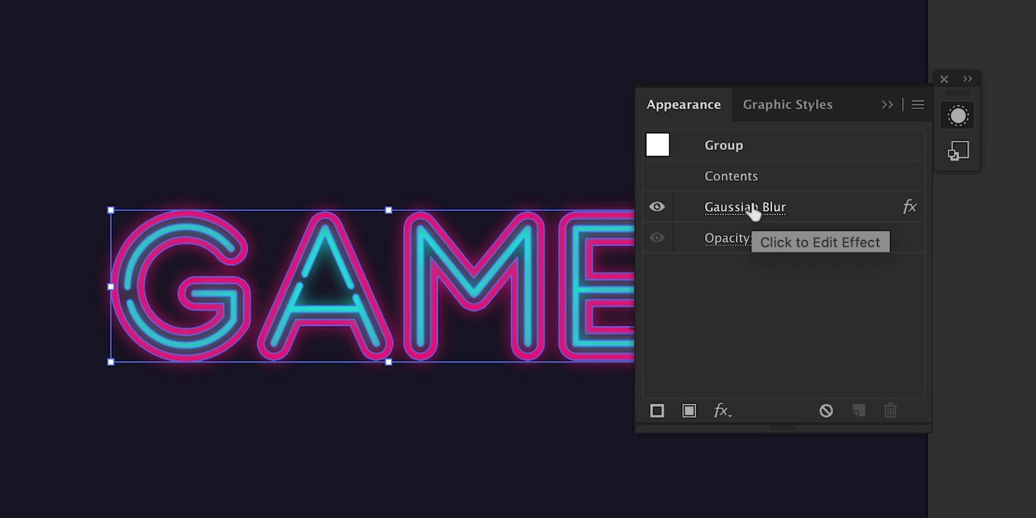
{"action": "left_click", "coordinate": [816, 217]}
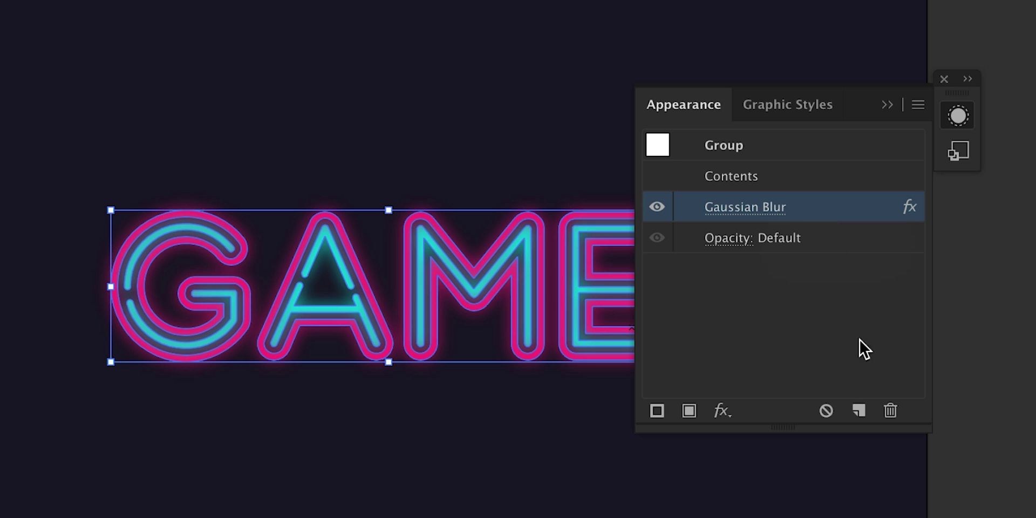
{"action": "left_click", "coordinate": [944, 79]}
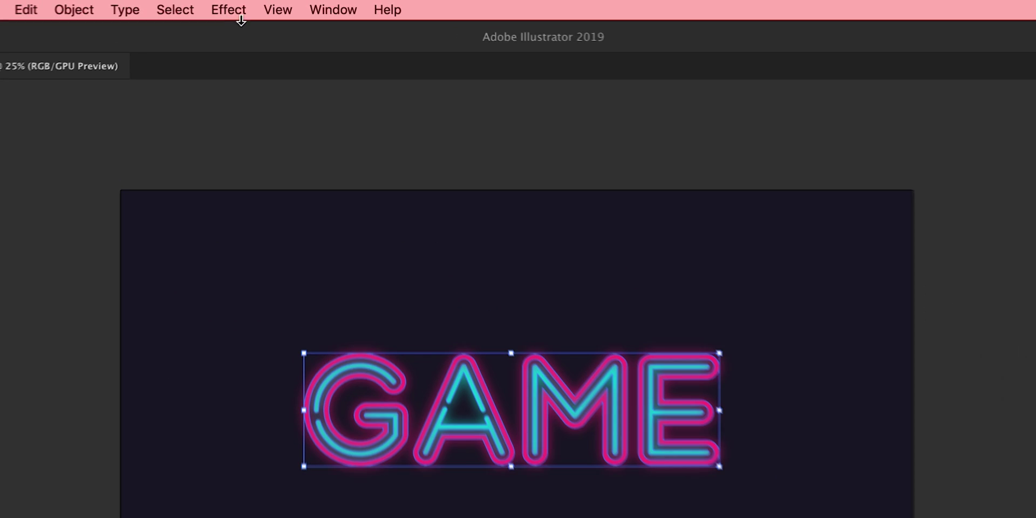
Set the document raster effects resolution to High (300 ppi) with 200 px added around objects.
{"action": "left_click", "coordinate": [255, 7]}
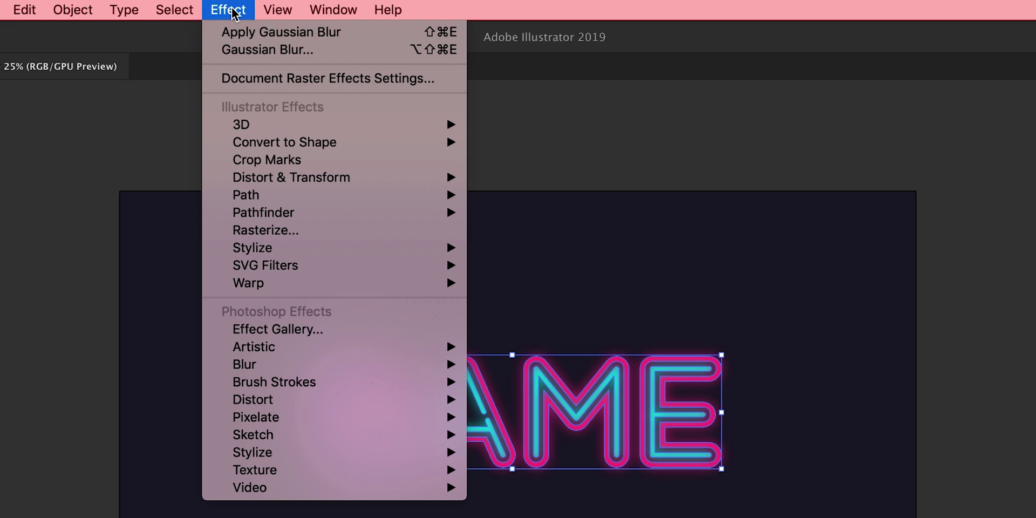
{"action": "left_click", "coordinate": [265, 77]}
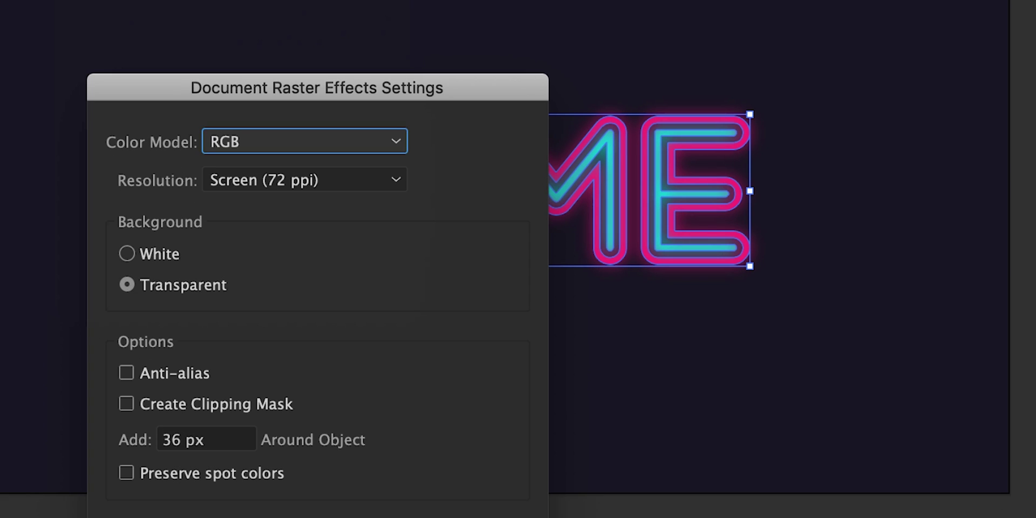
{"action": "left_click", "coordinate": [296, 185]}
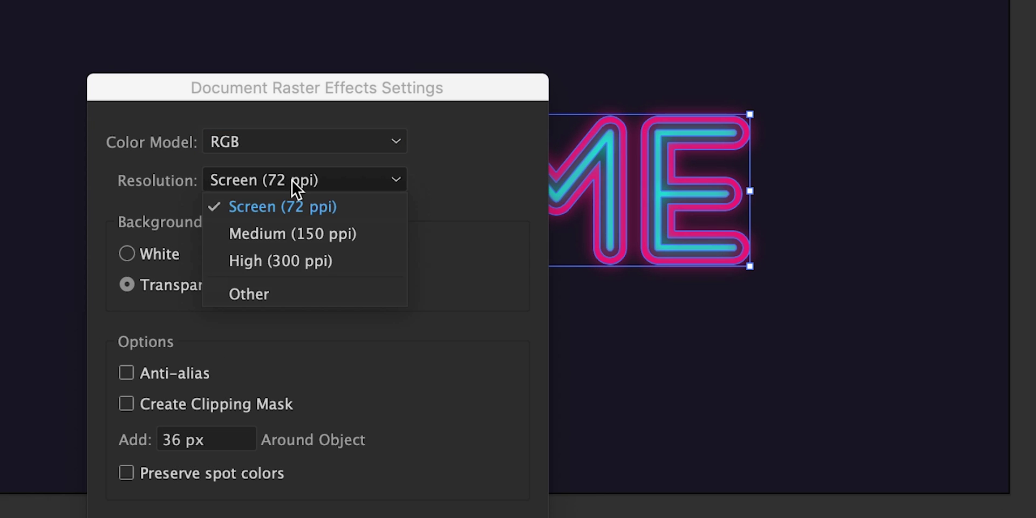
{"action": "left_click", "coordinate": [285, 261]}
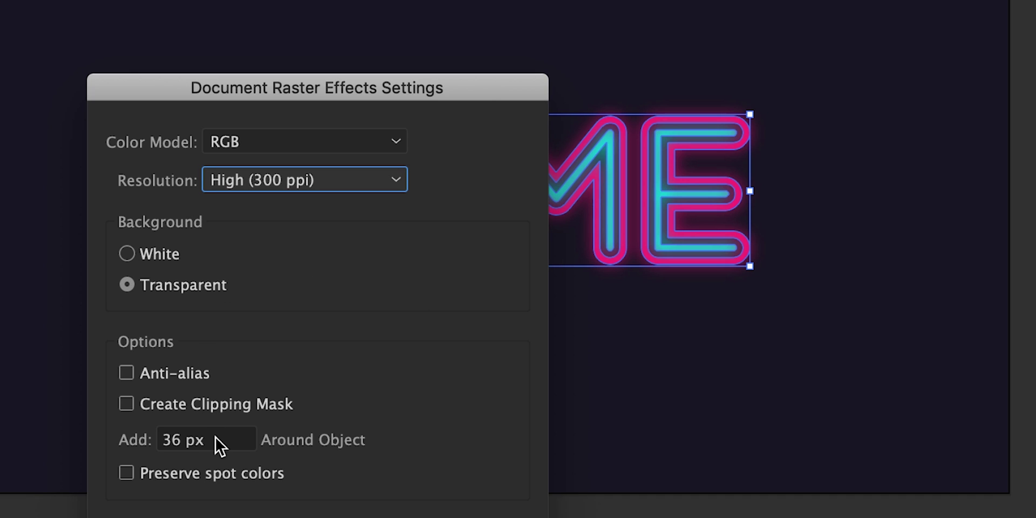
{"action": "left_click_drag", "start_coordinate": [219, 447], "coordinate": [152, 447]}
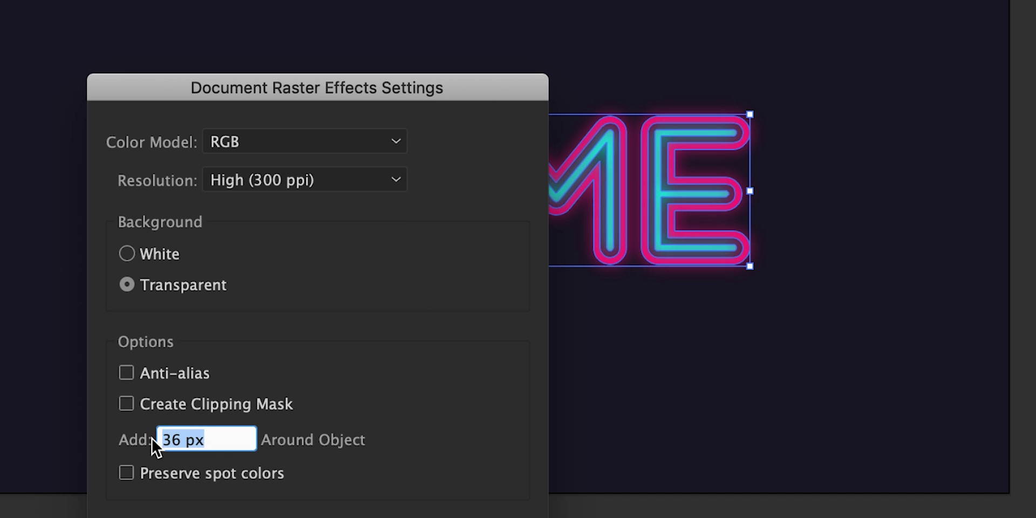
{"action": "type", "text": "200"}
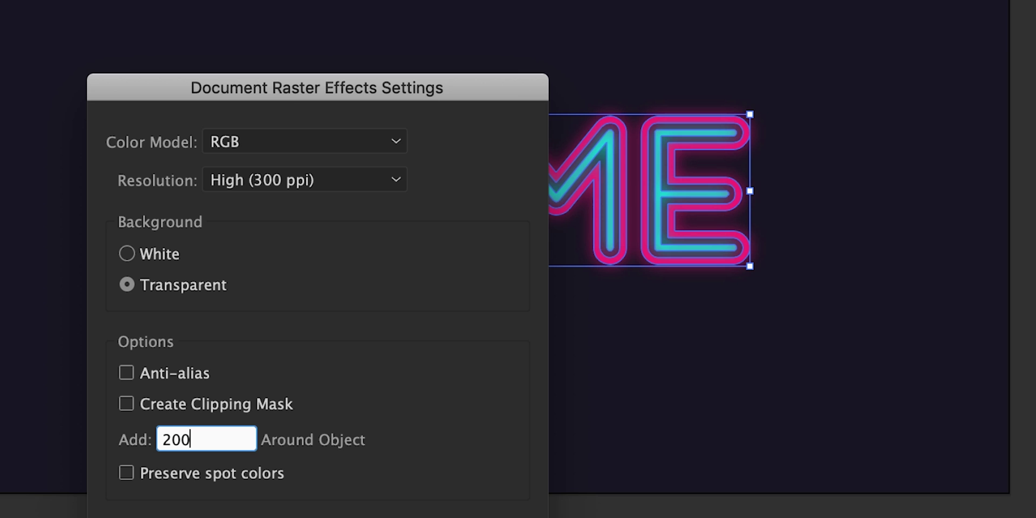
{"action": "key", "text": "Tab"}
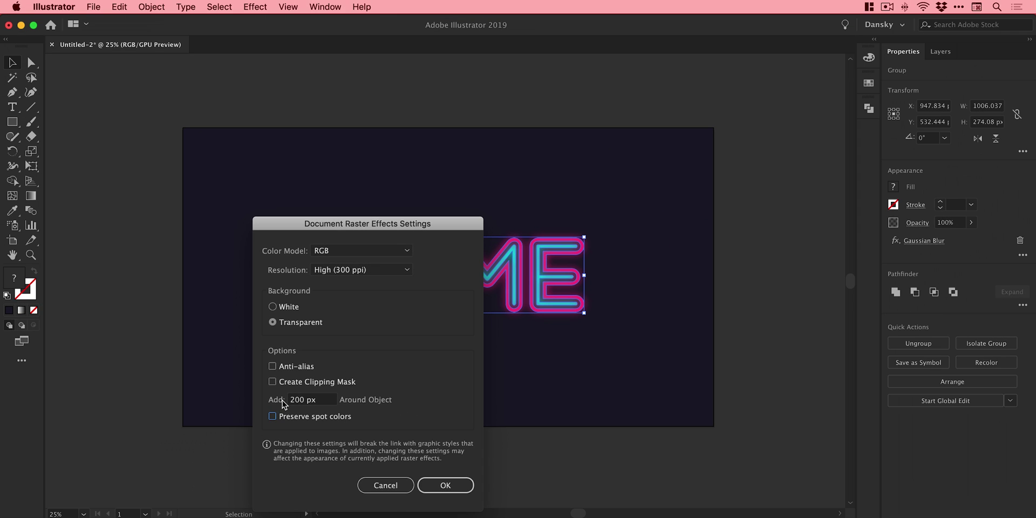
{"action": "left_click", "coordinate": [444, 493]}
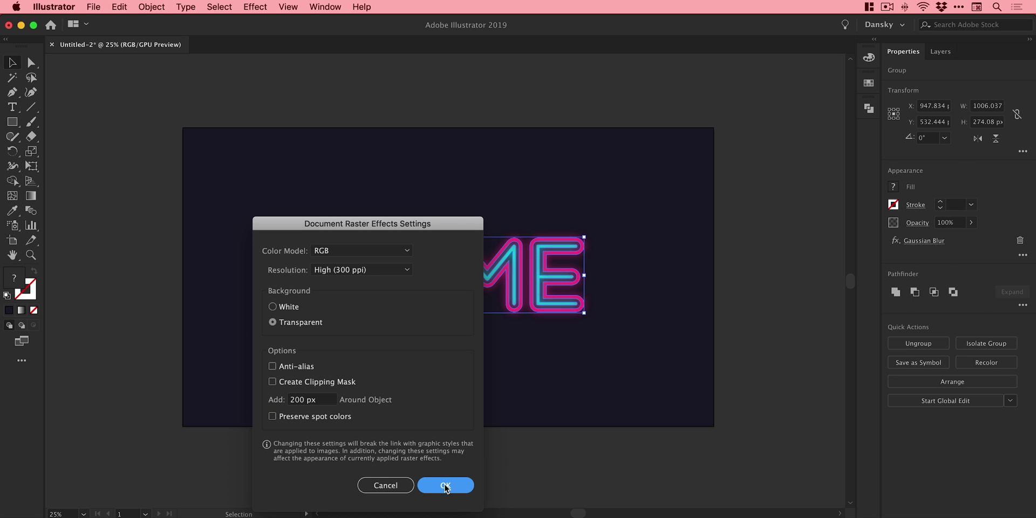
{"action": "left_click", "coordinate": [445, 486]}
Examine the glow around the GAME letters up close and remove the blurred glow from the lettering.
{"action": "left_click", "coordinate": [450, 270]}
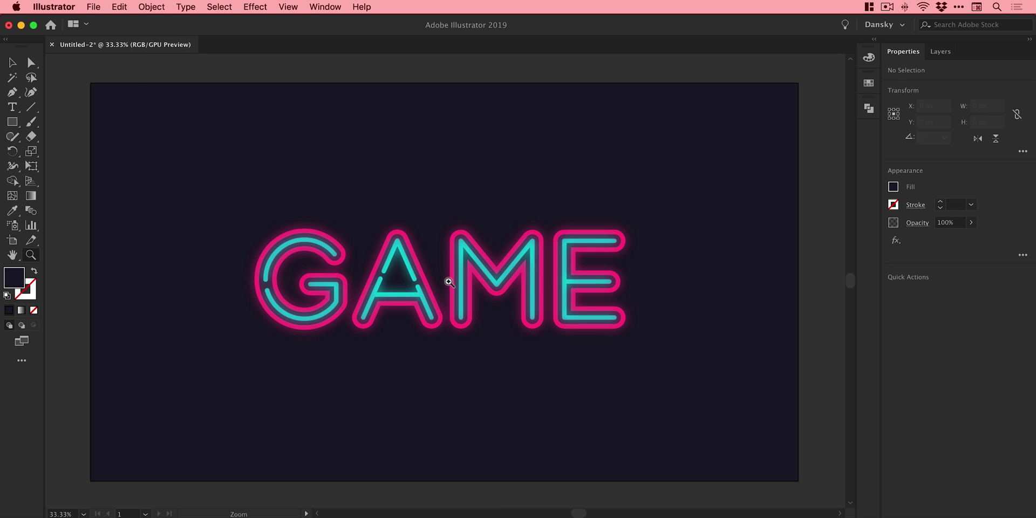
{"action": "left_click", "coordinate": [447, 281]}
{"action": "left_click", "coordinate": [437, 277]}
{"action": "key", "text": "v"}
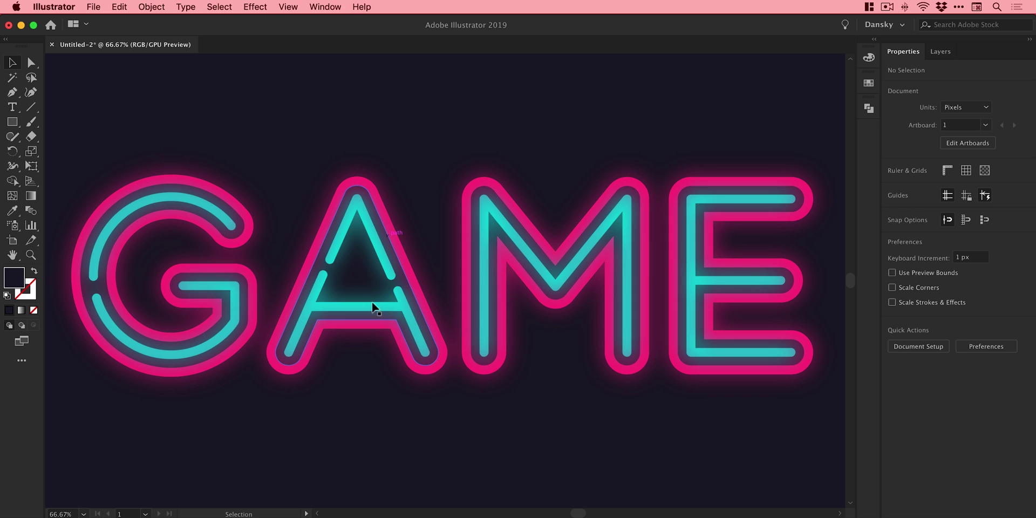
{"action": "left_click", "coordinate": [405, 244]}
{"action": "key", "text": "a"}
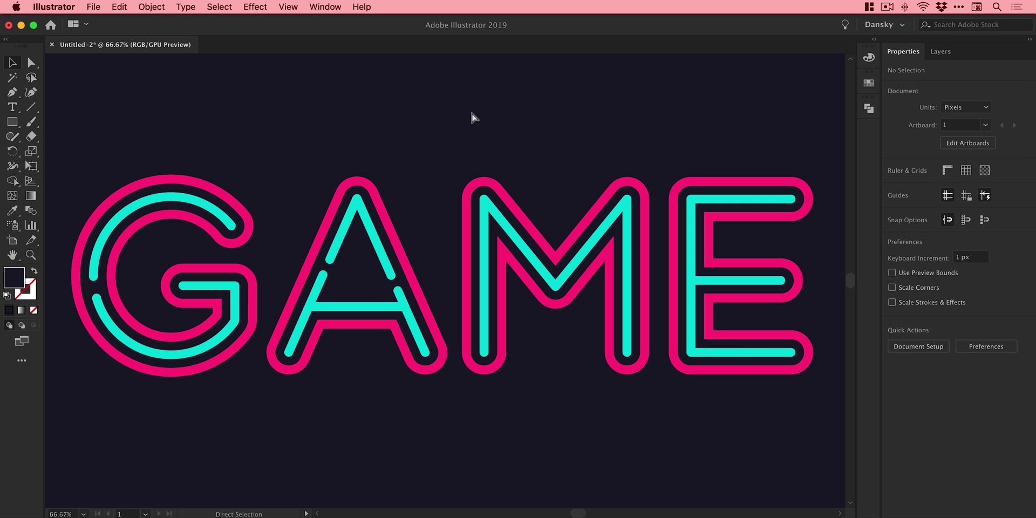
{"action": "key", "text": "super+minus"}
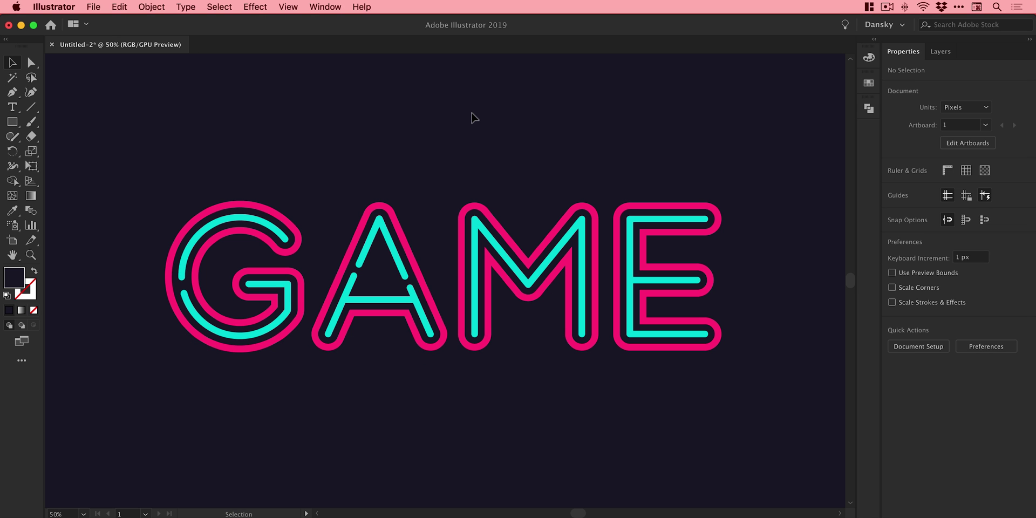